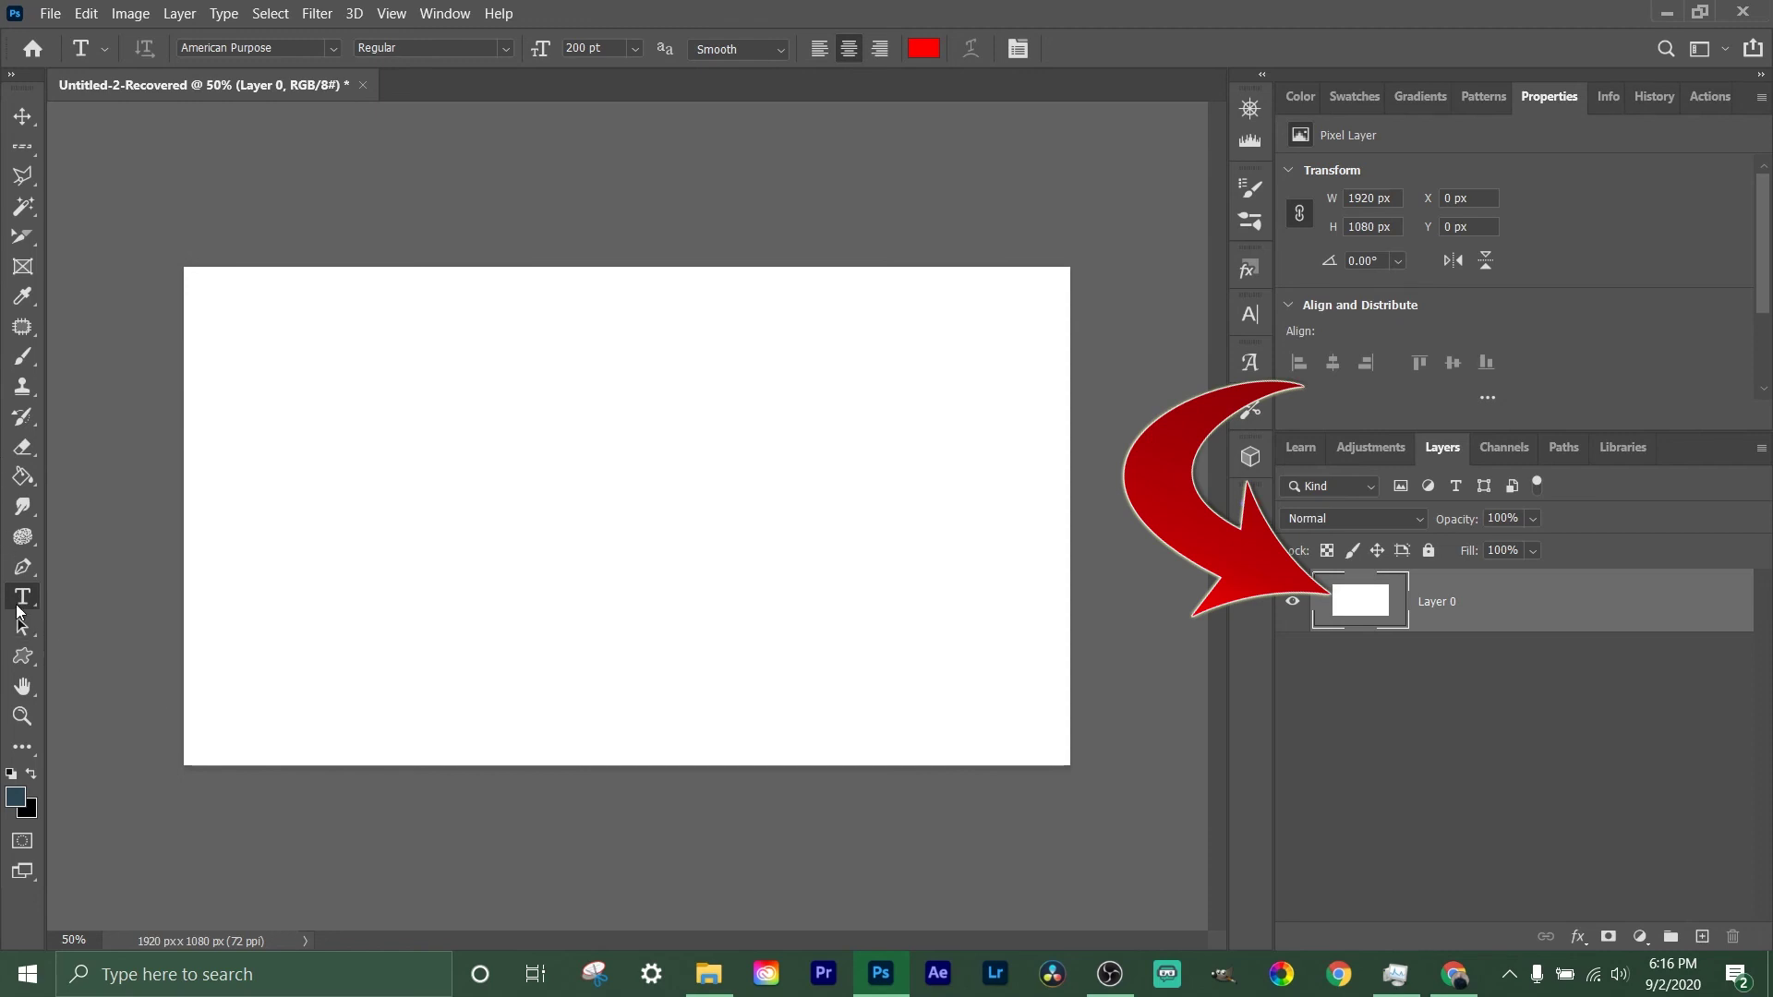
Add a horizontal text box about 1502 by 502 px in the canvas's upper part, reading "SUPREME TECH".
right_click(17, 609)
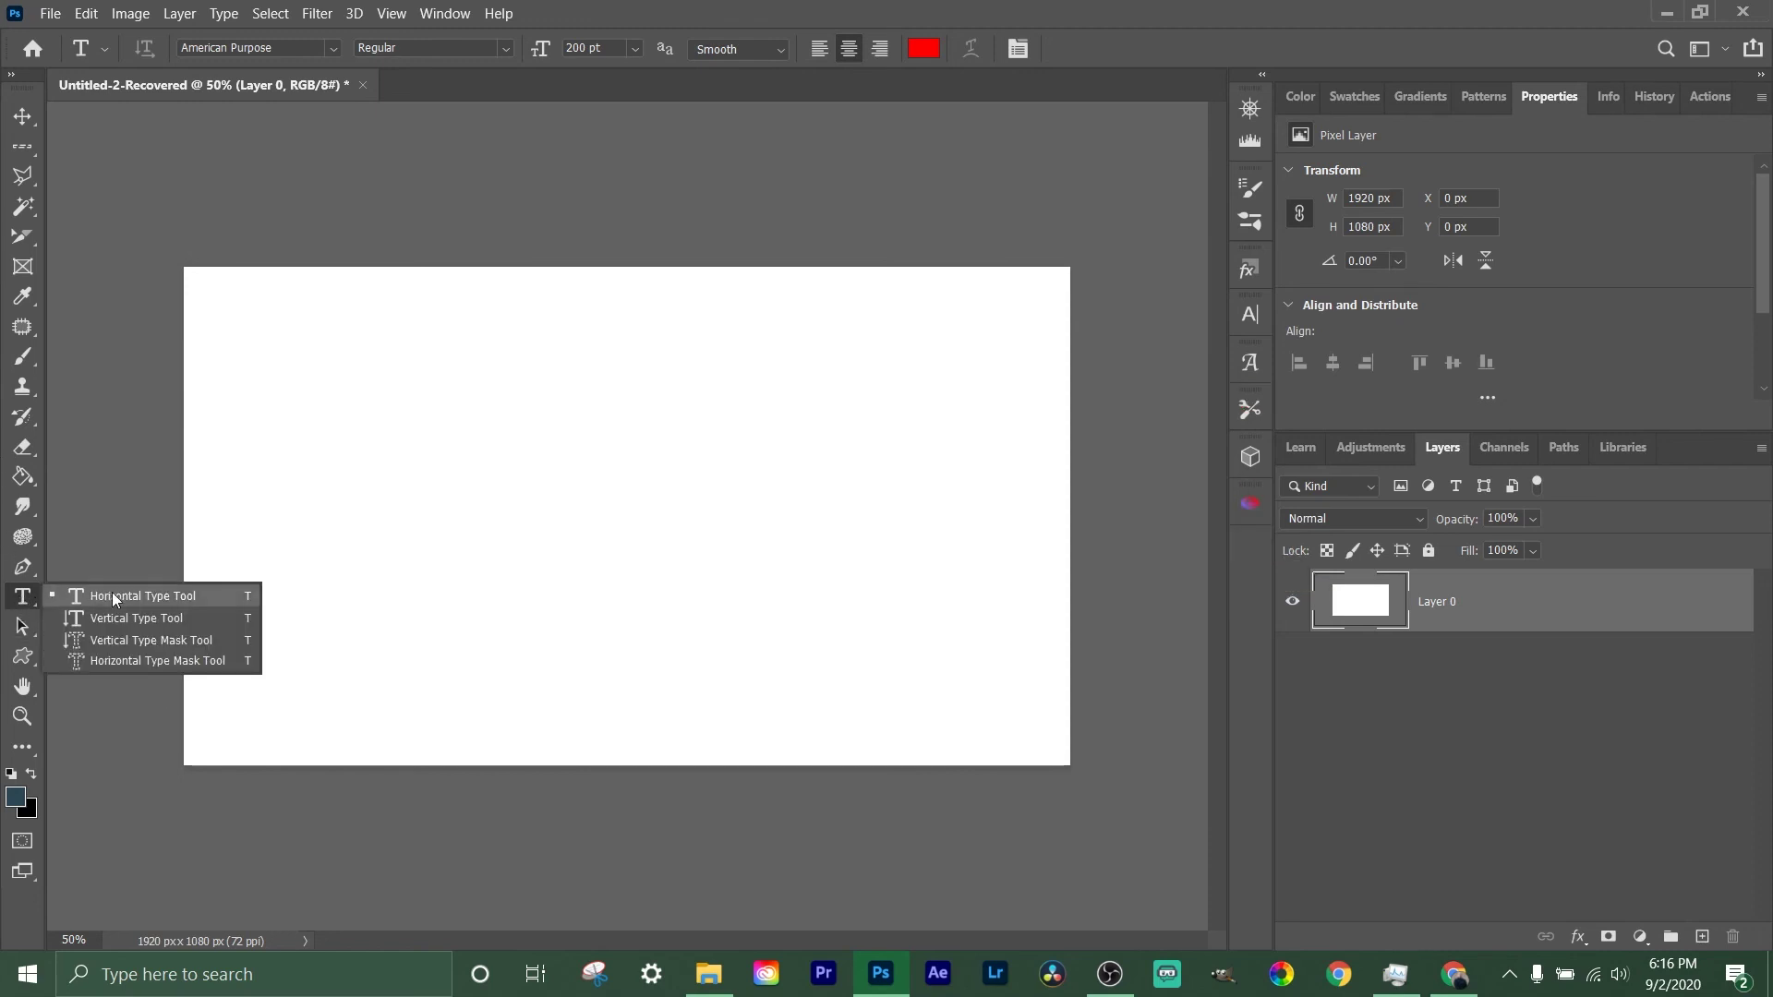
click(27, 599)
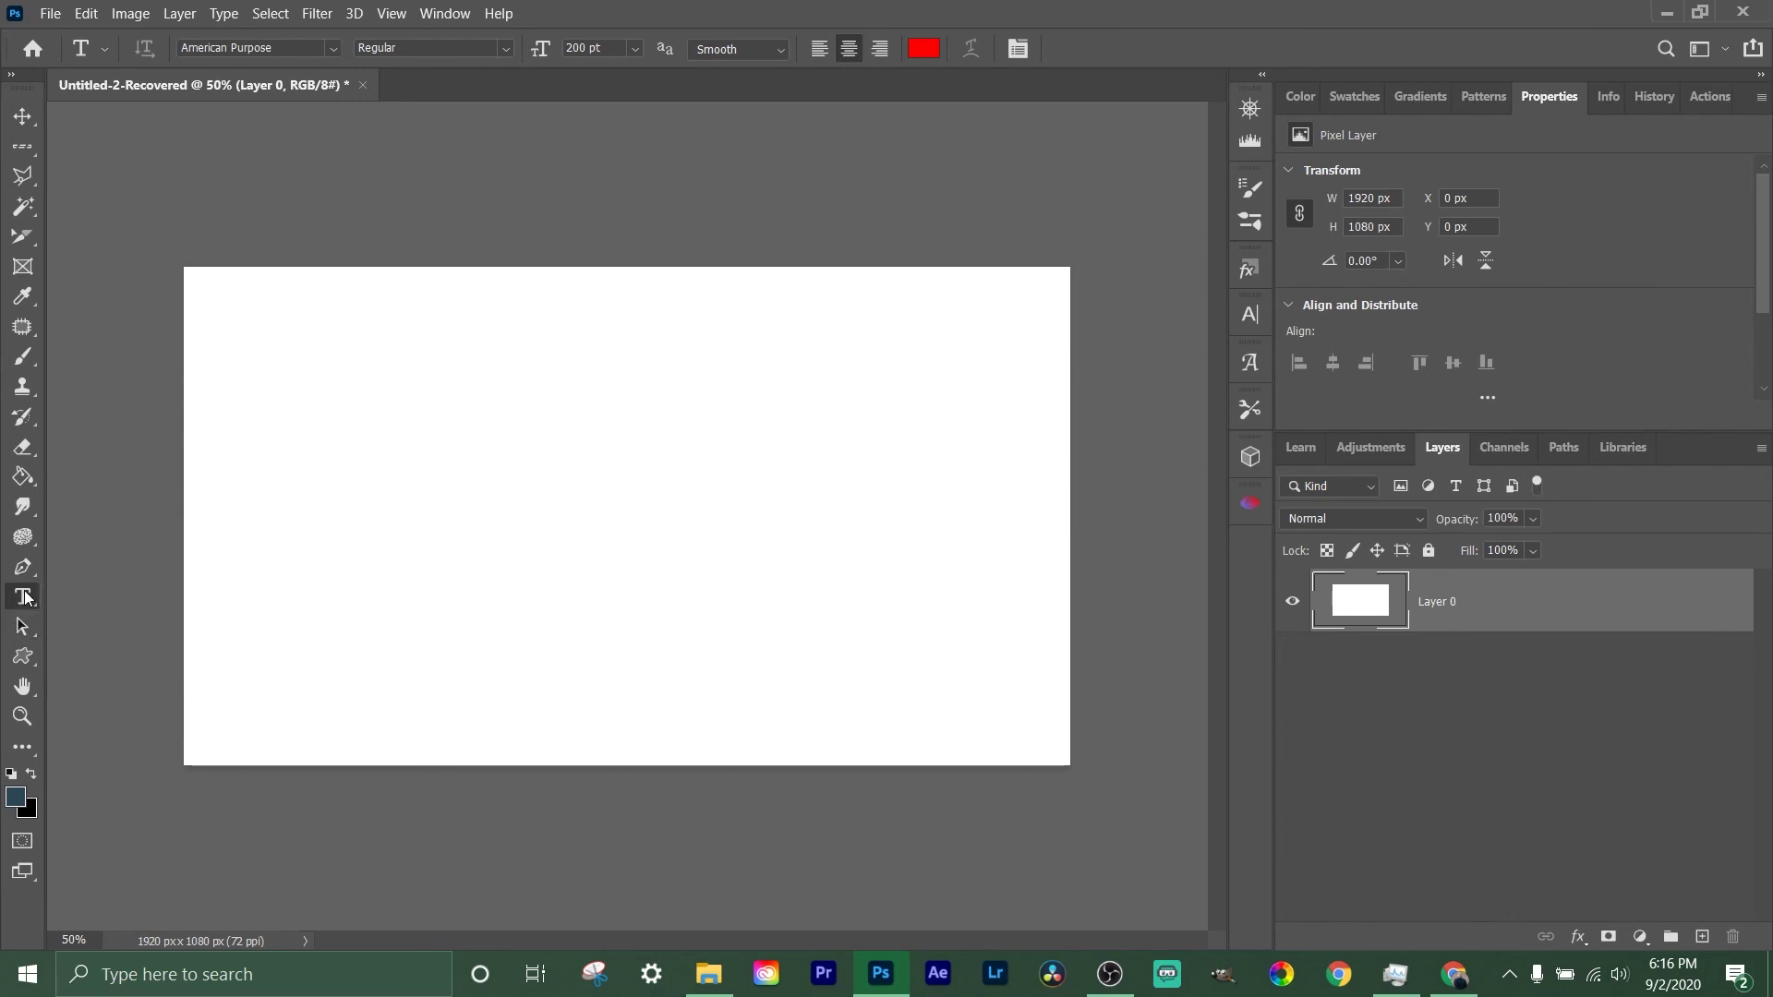
right_click(26, 600)
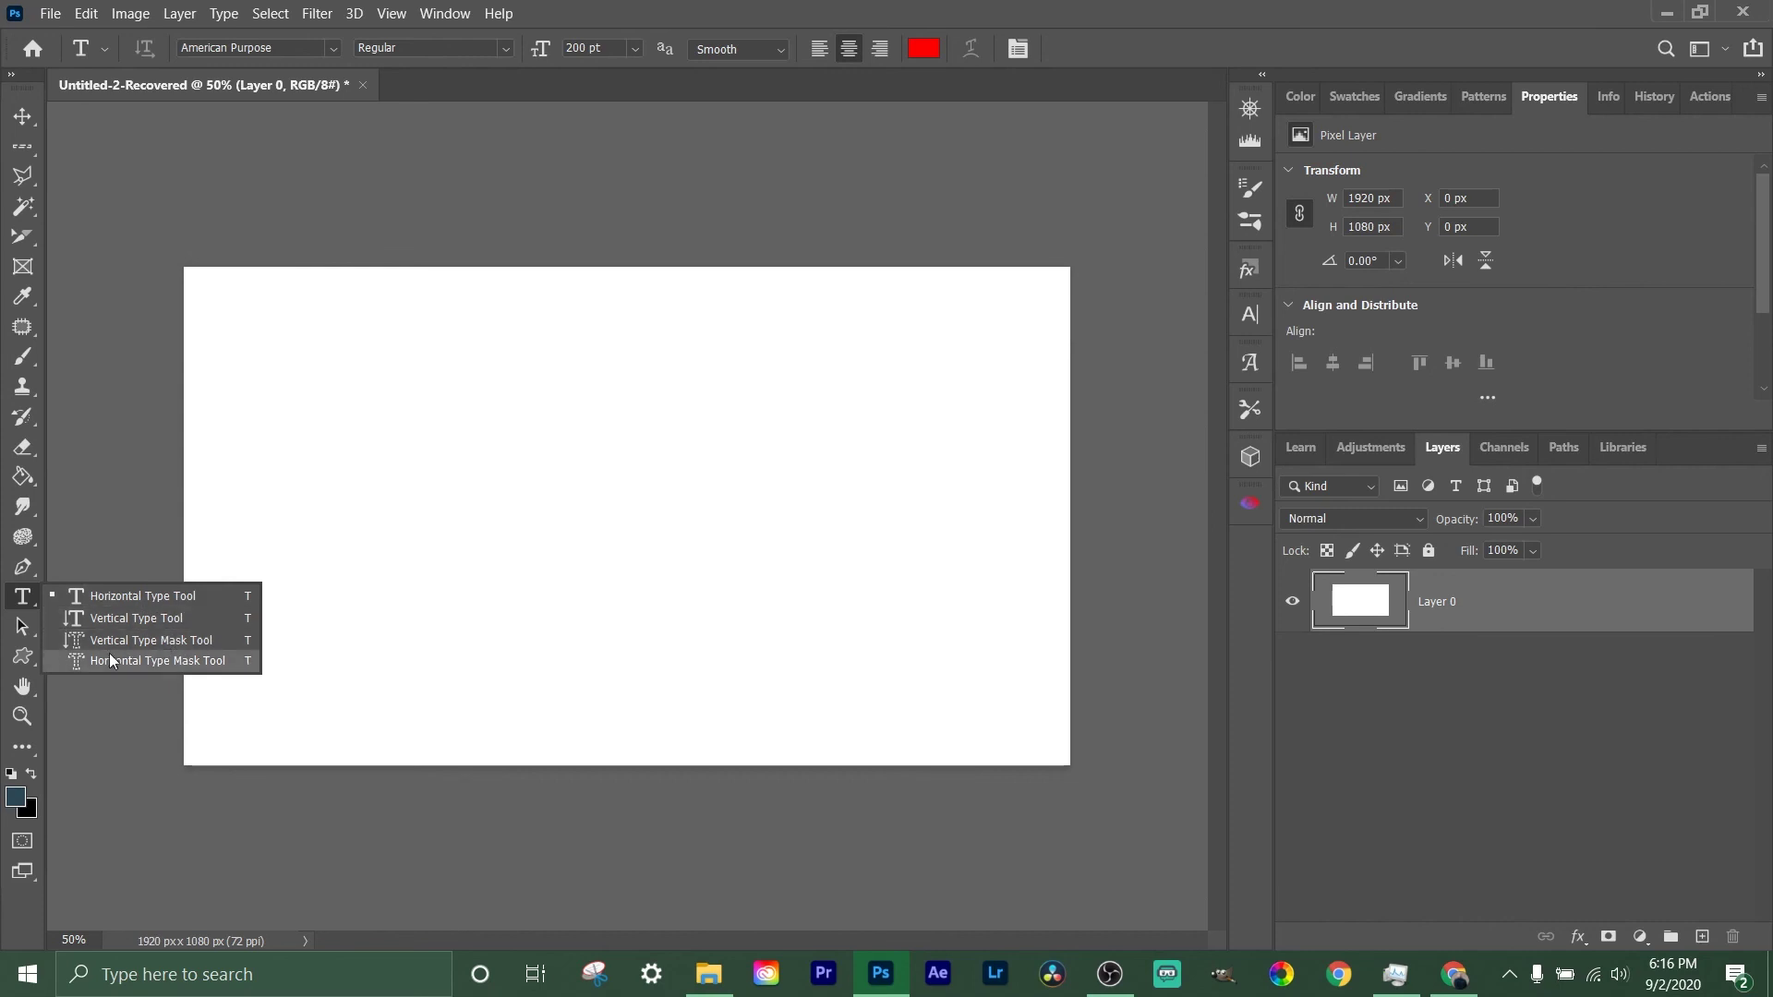
click(120, 595)
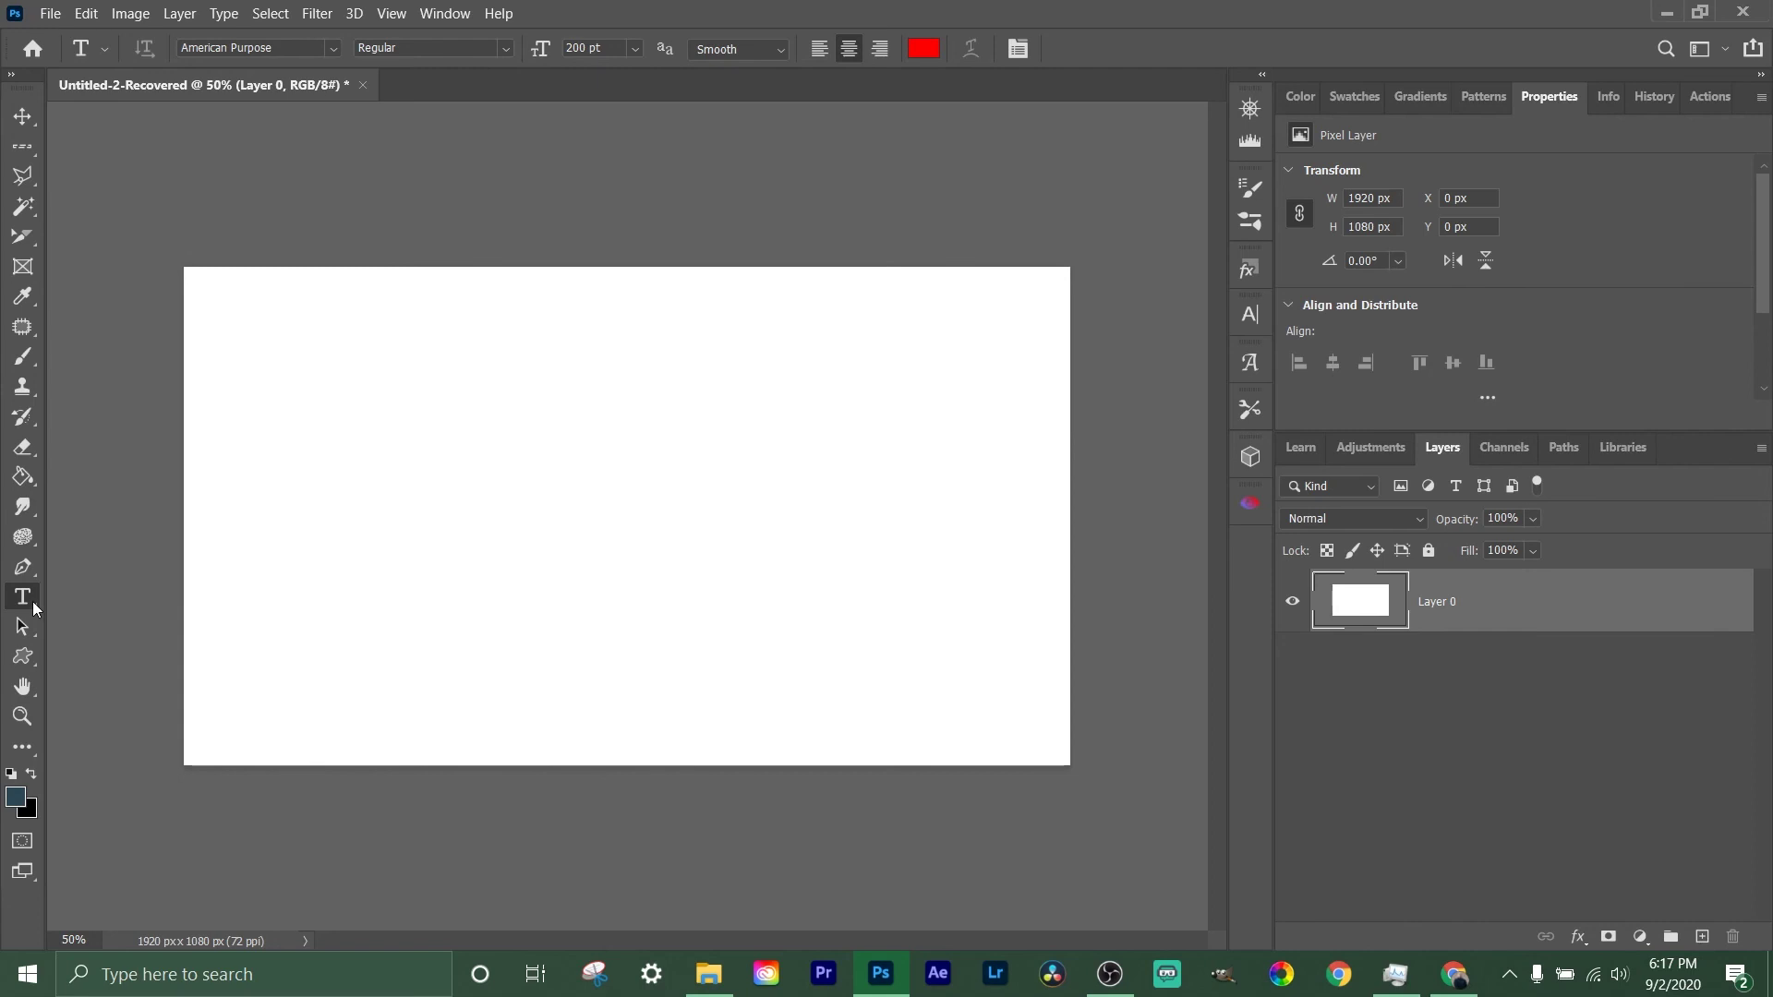
drag(244, 334, 937, 569)
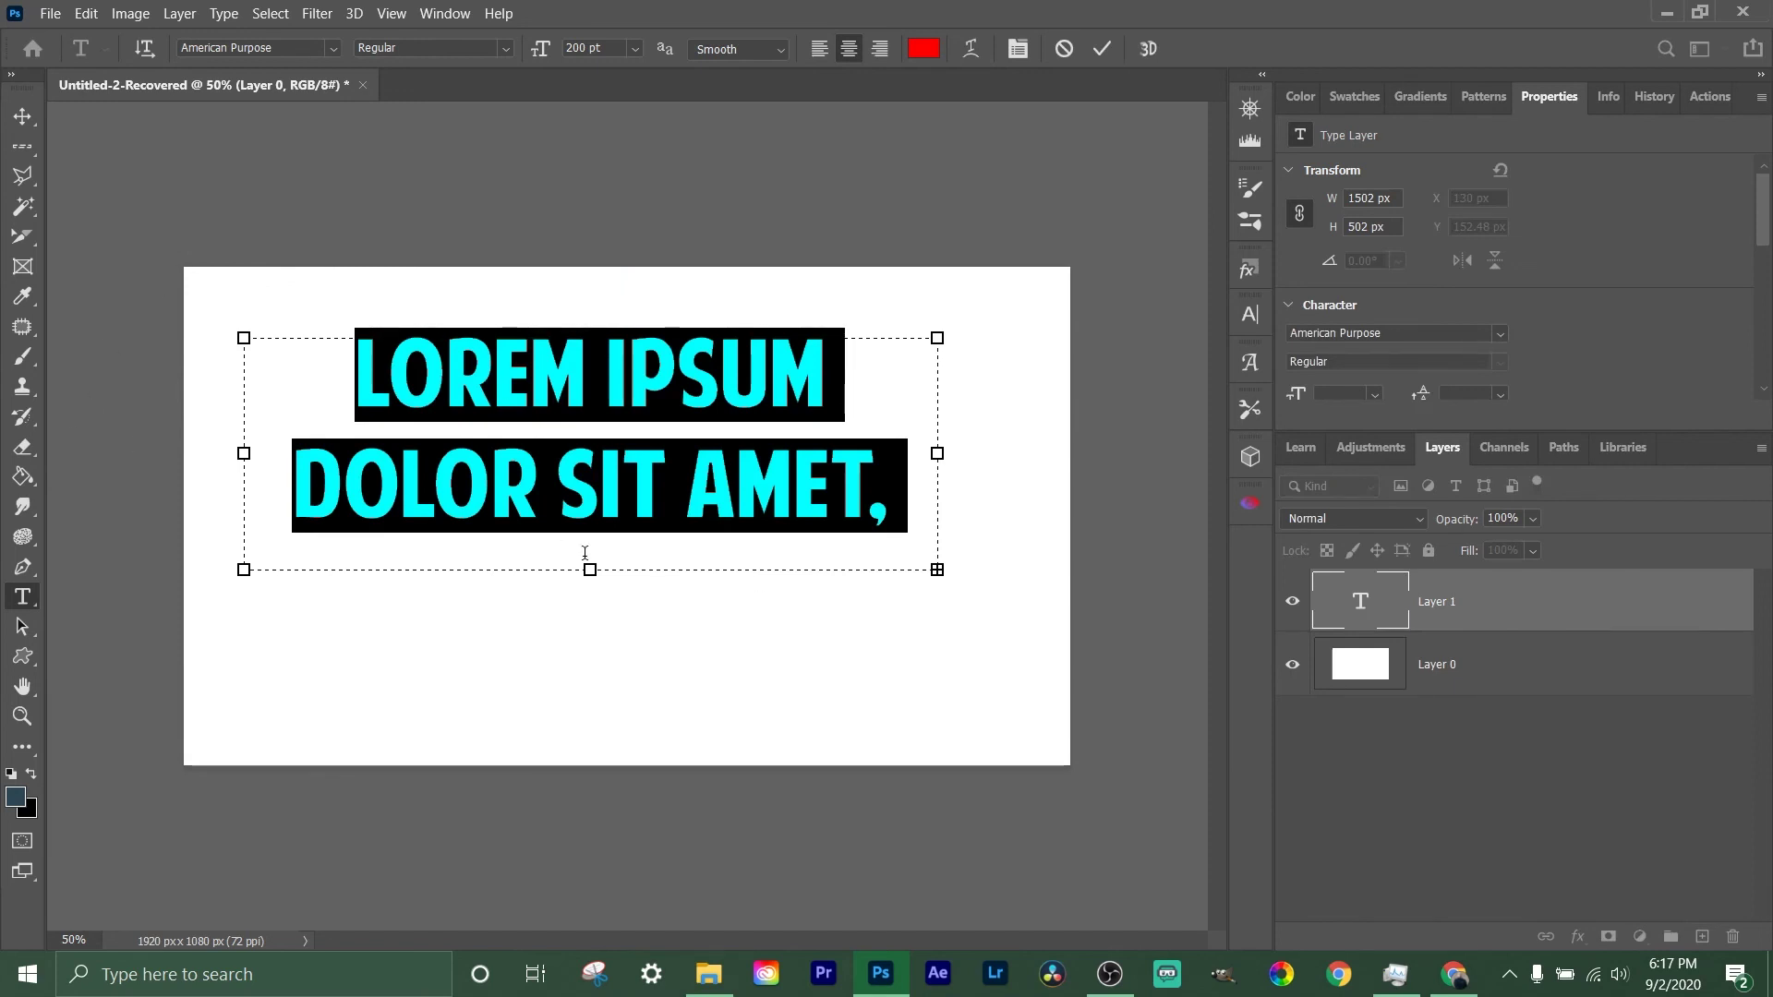
key(BackSpace)
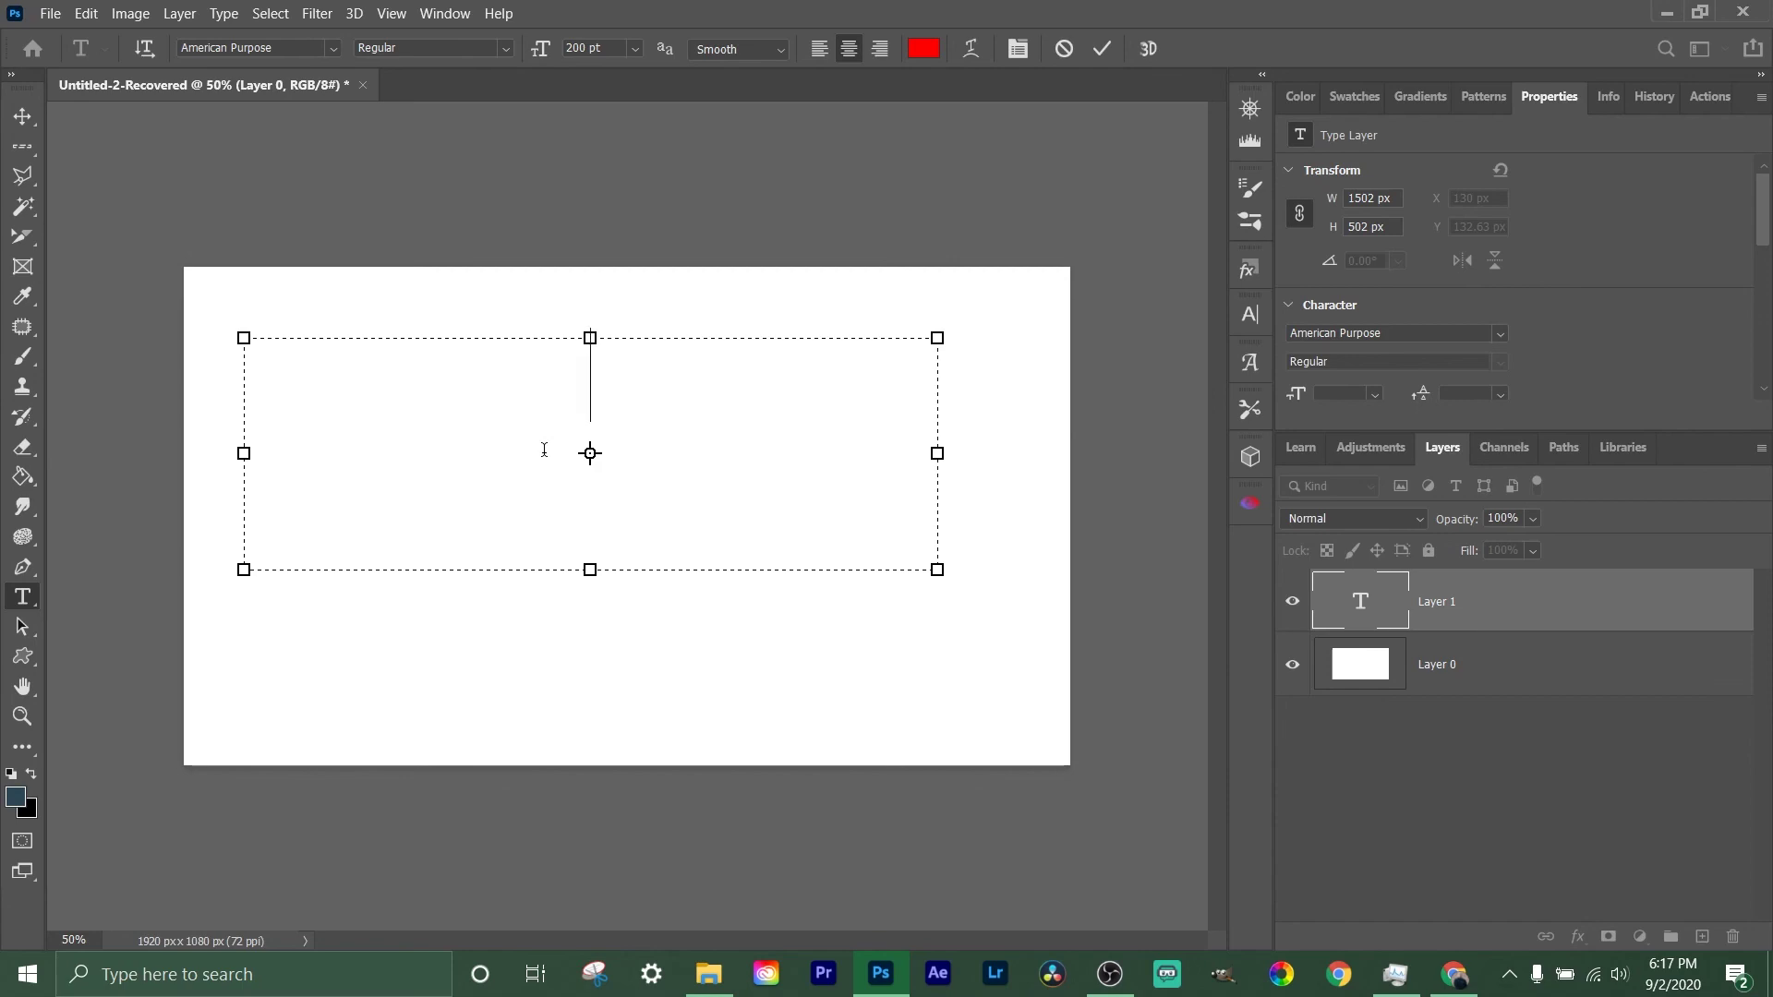
text(SUPREME TECH)
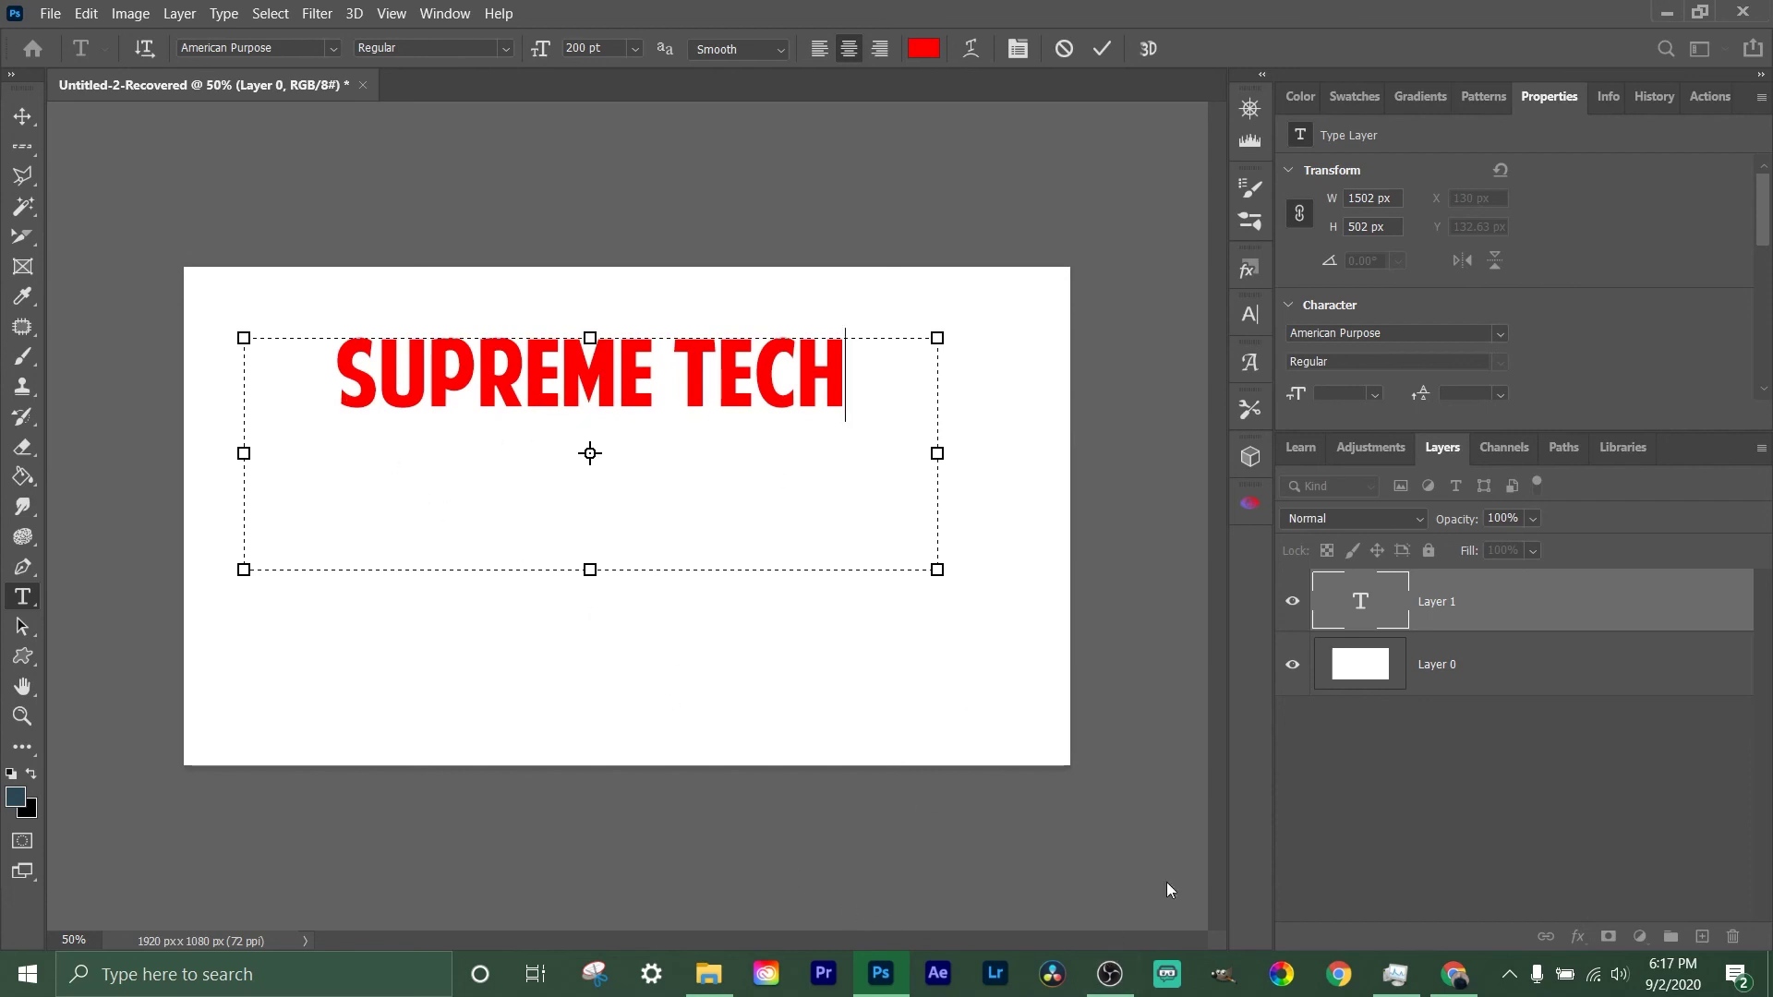
click(1488, 98)
click(1553, 96)
scroll(1640, 248, down, 4)
scroll(1566, 312, up, 1)
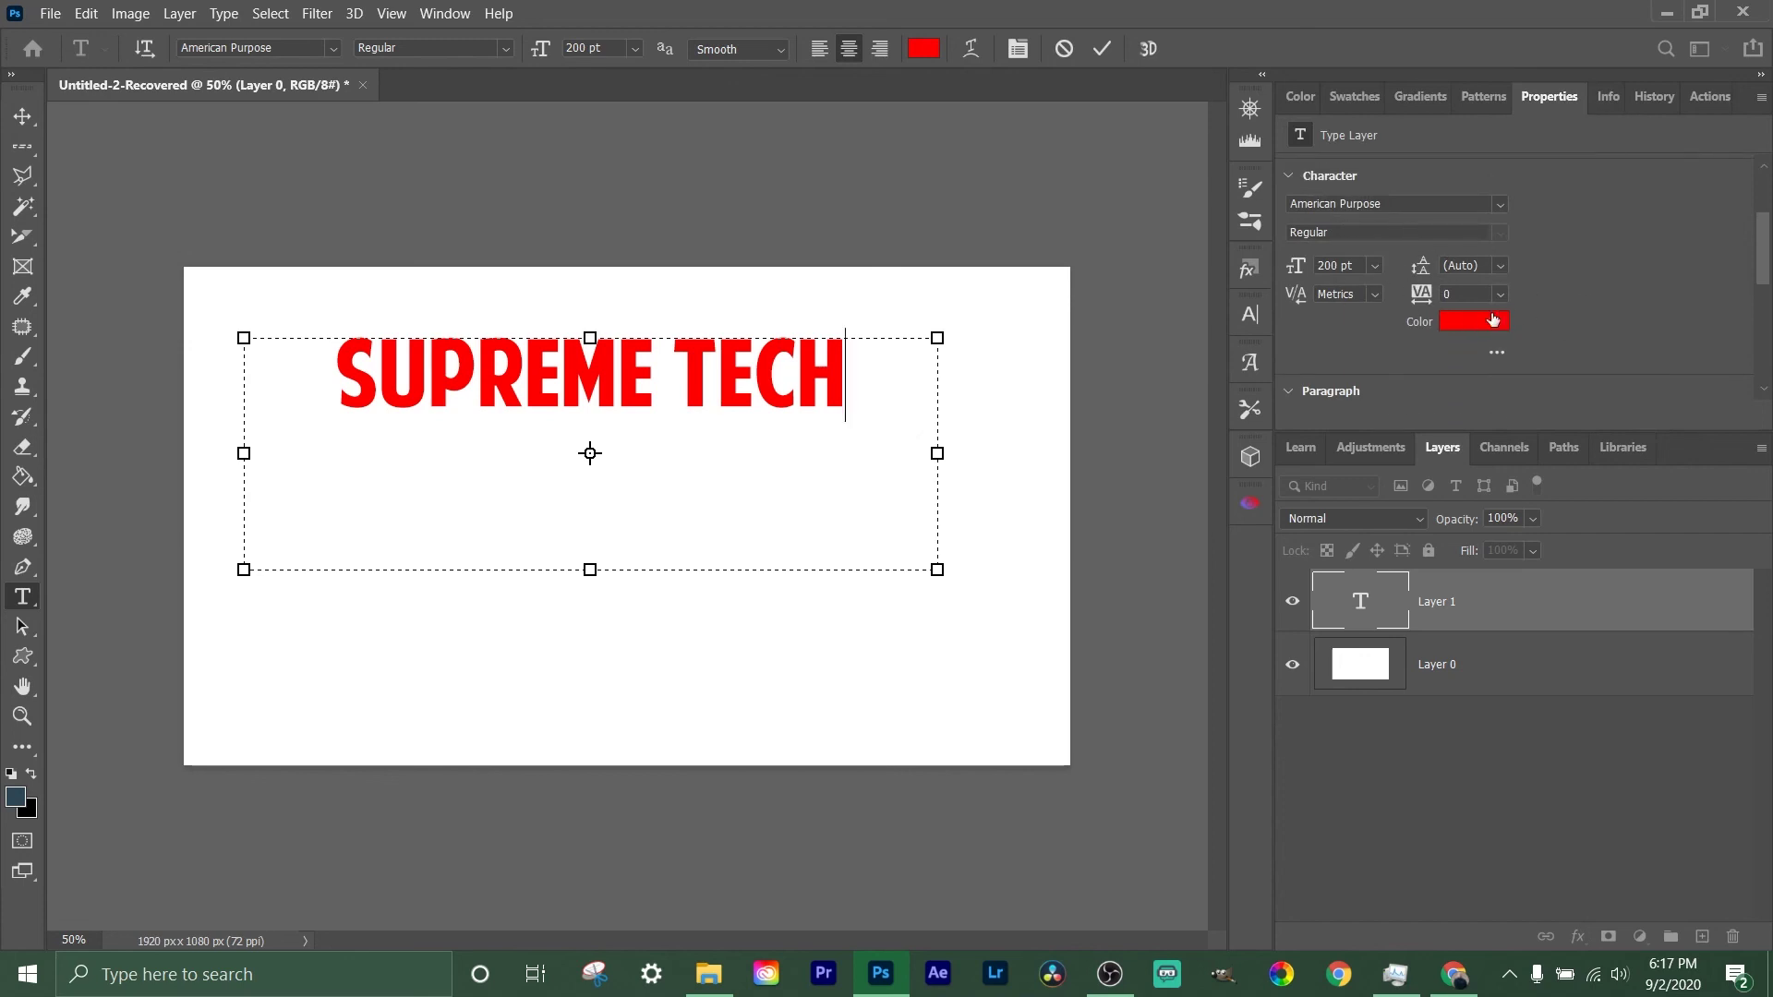
key(ctrl+Return)
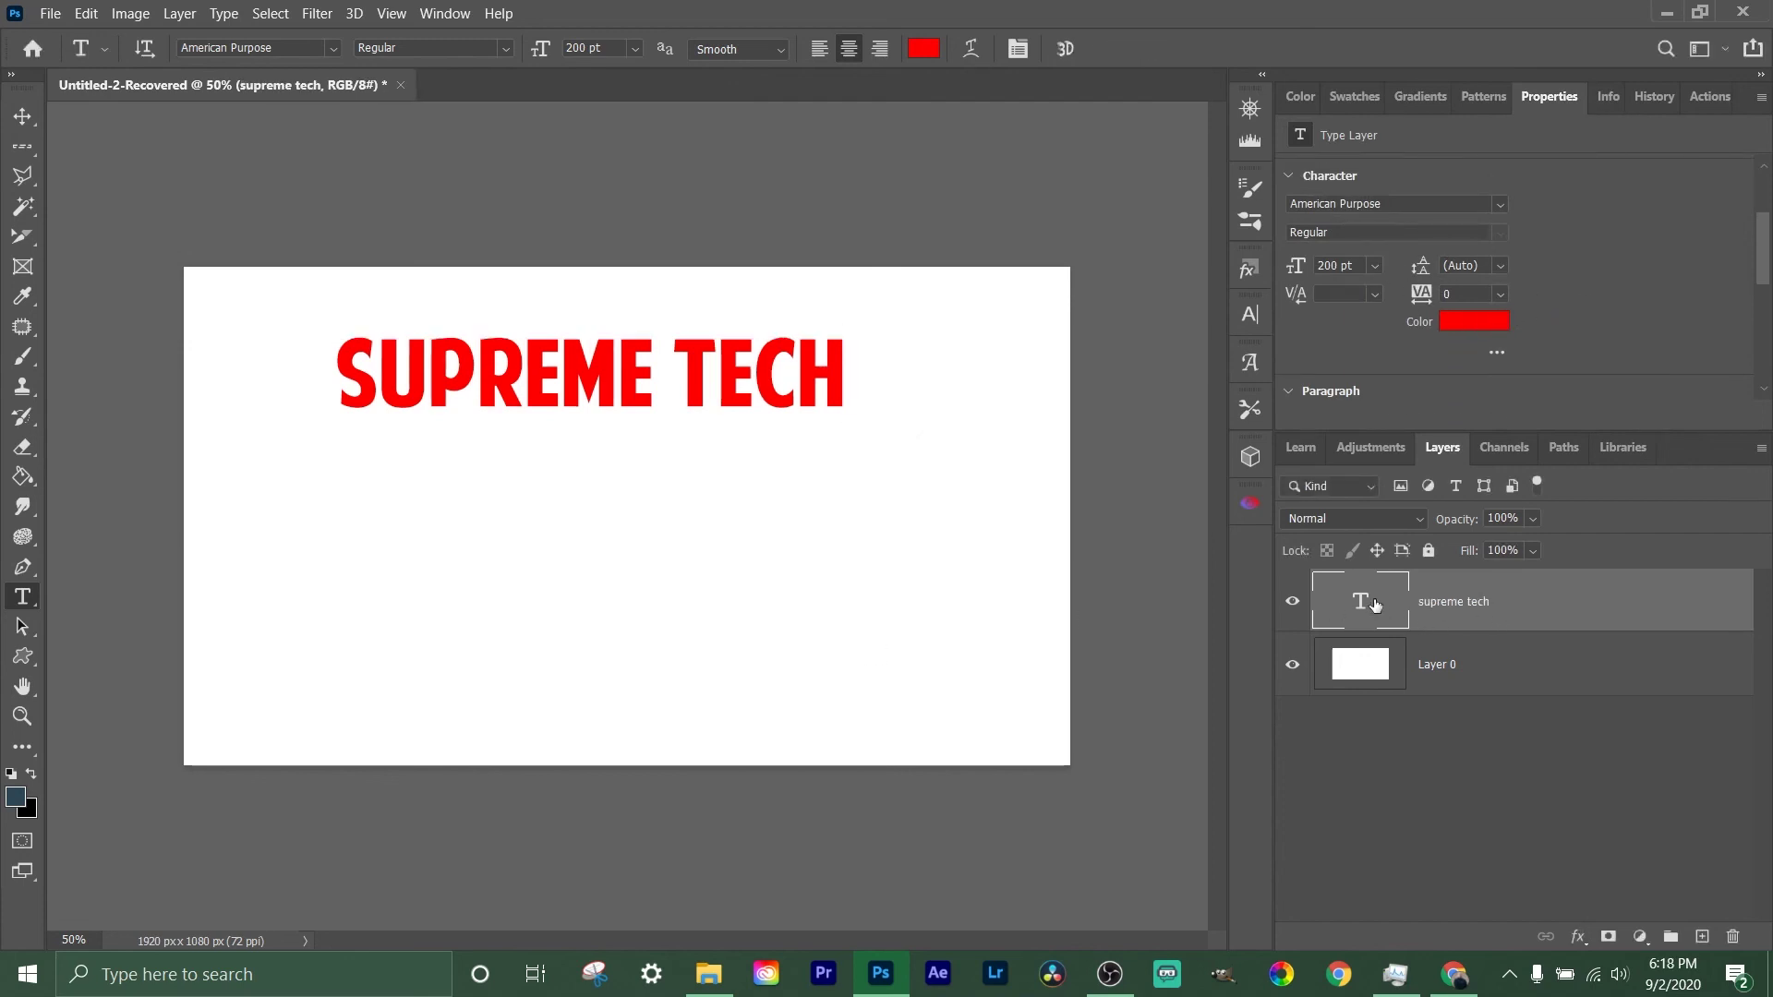
Change the color of the SUPREME TECH text to purple #981090.
click(927, 48)
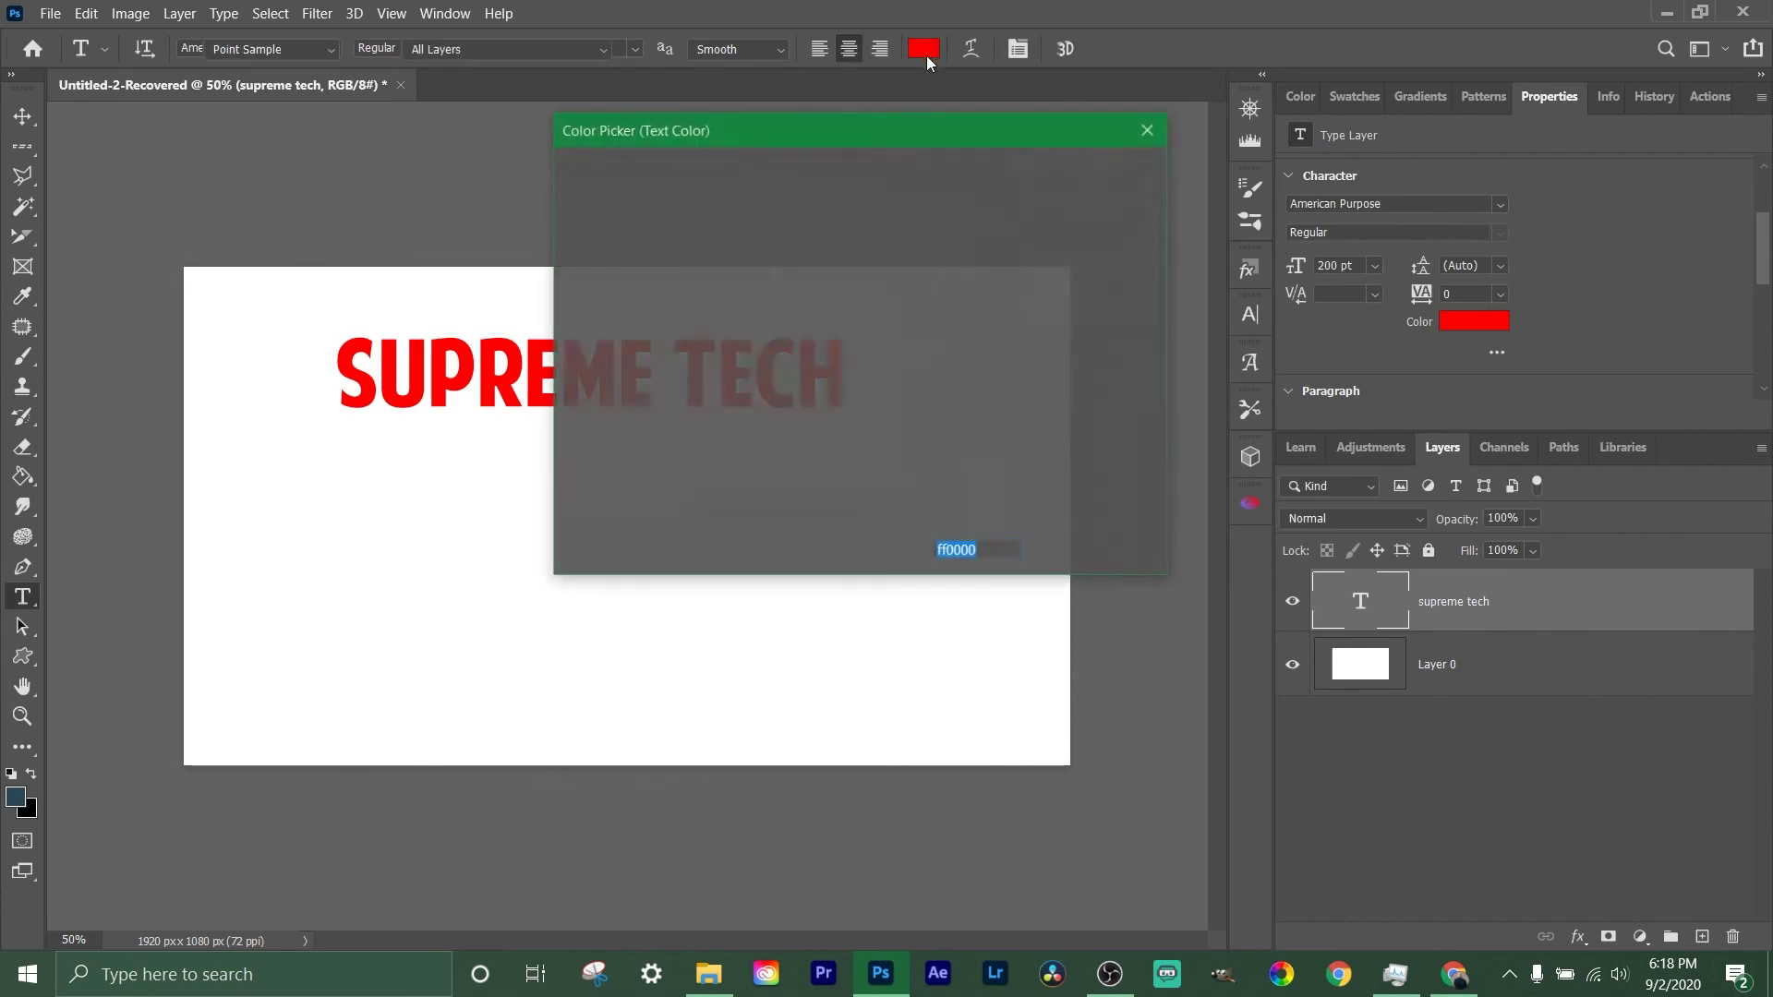
click(889, 226)
click(888, 229)
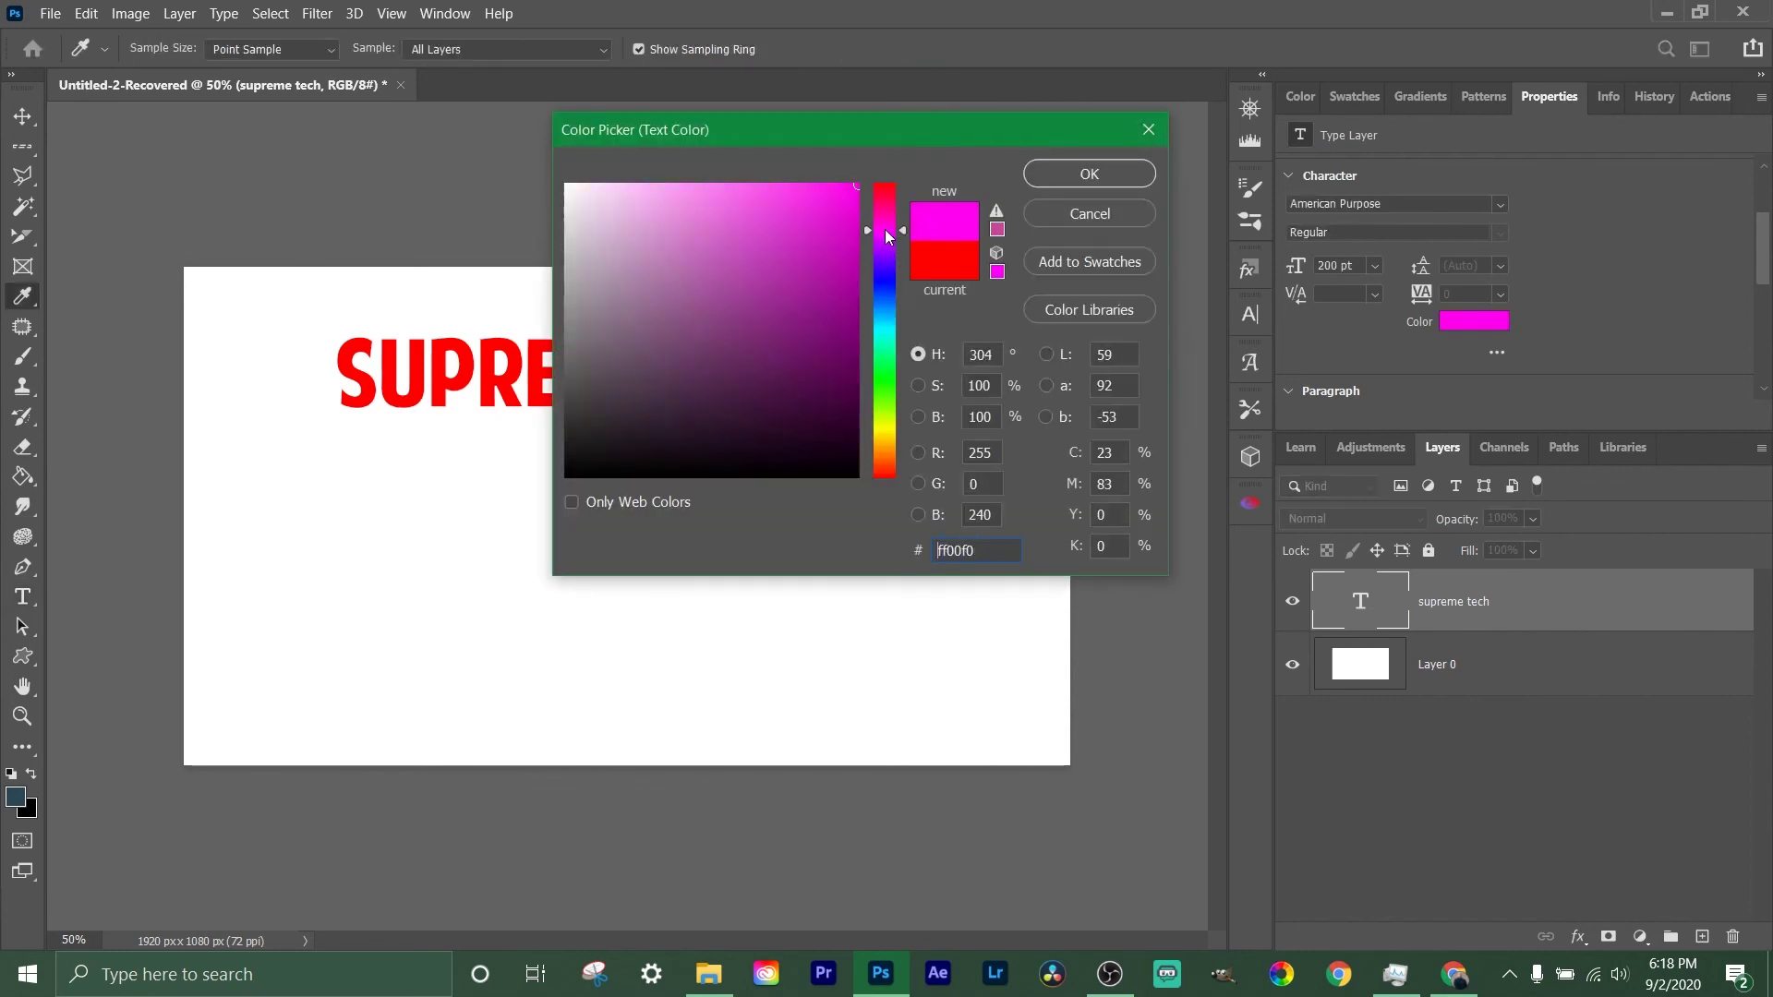
click(848, 186)
mouse_move(798, 229)
mouse_down()
mouse_move(632, 314)
mouse_move(794, 433)
mouse_move(826, 296)
mouse_up()
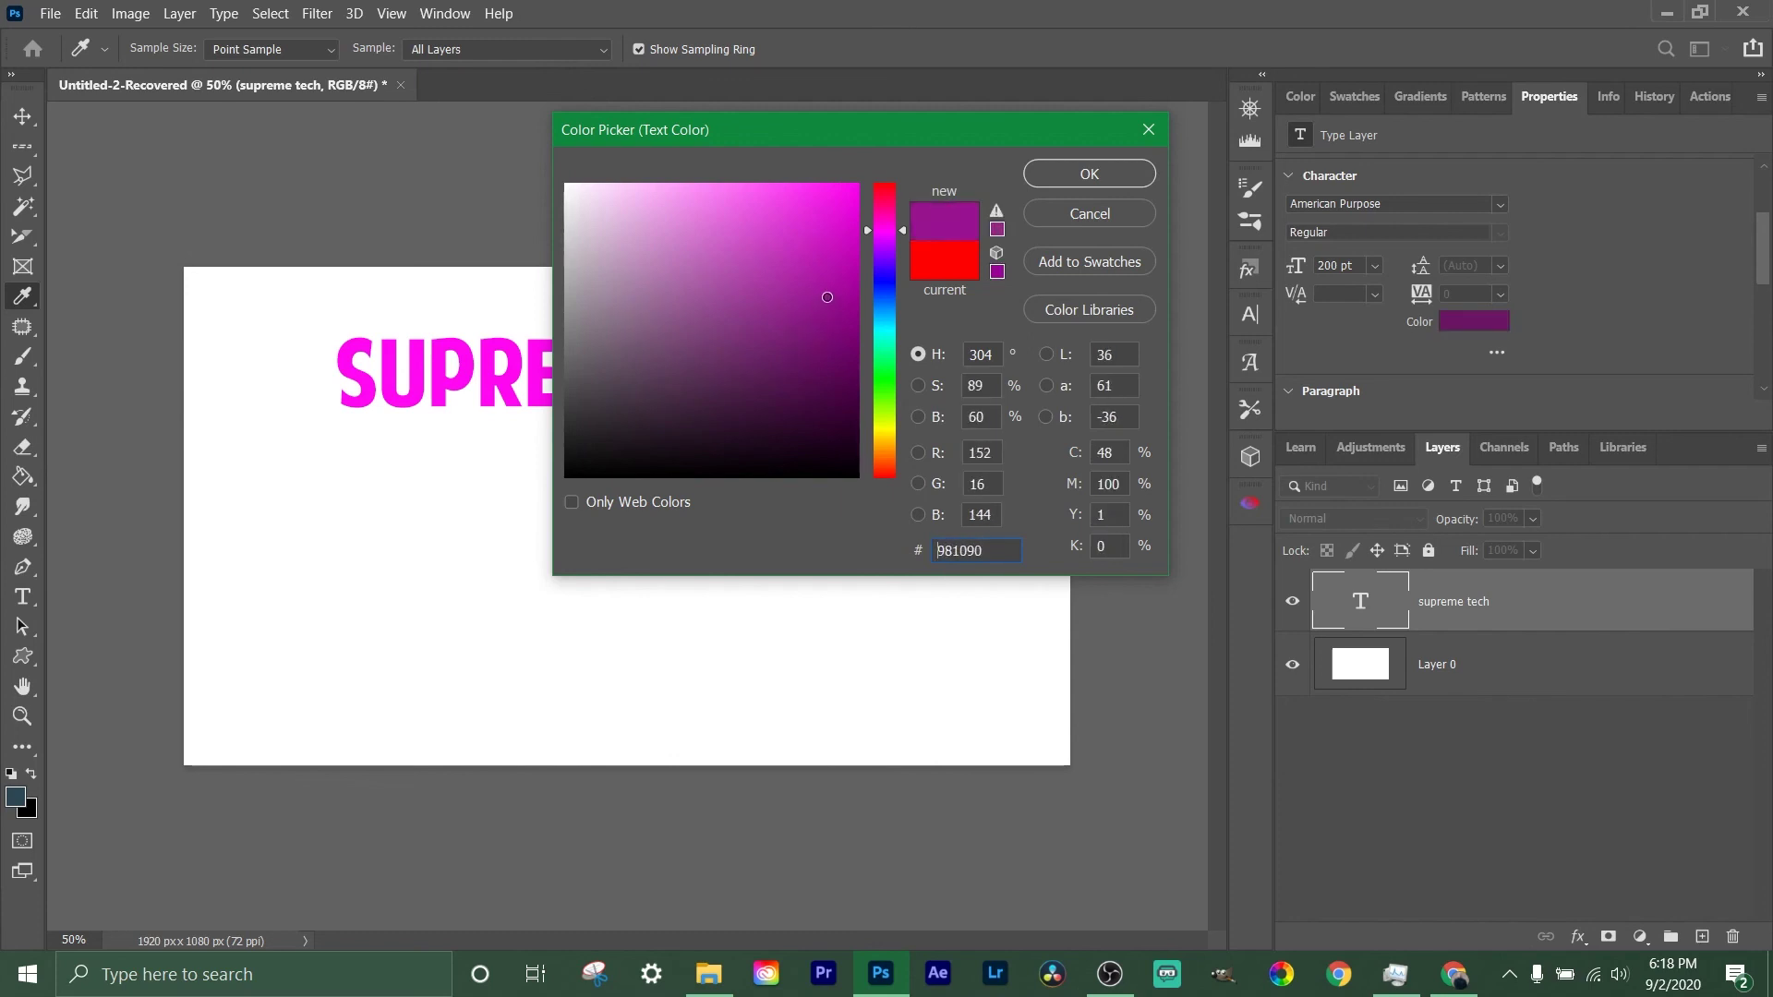
click(1069, 174)
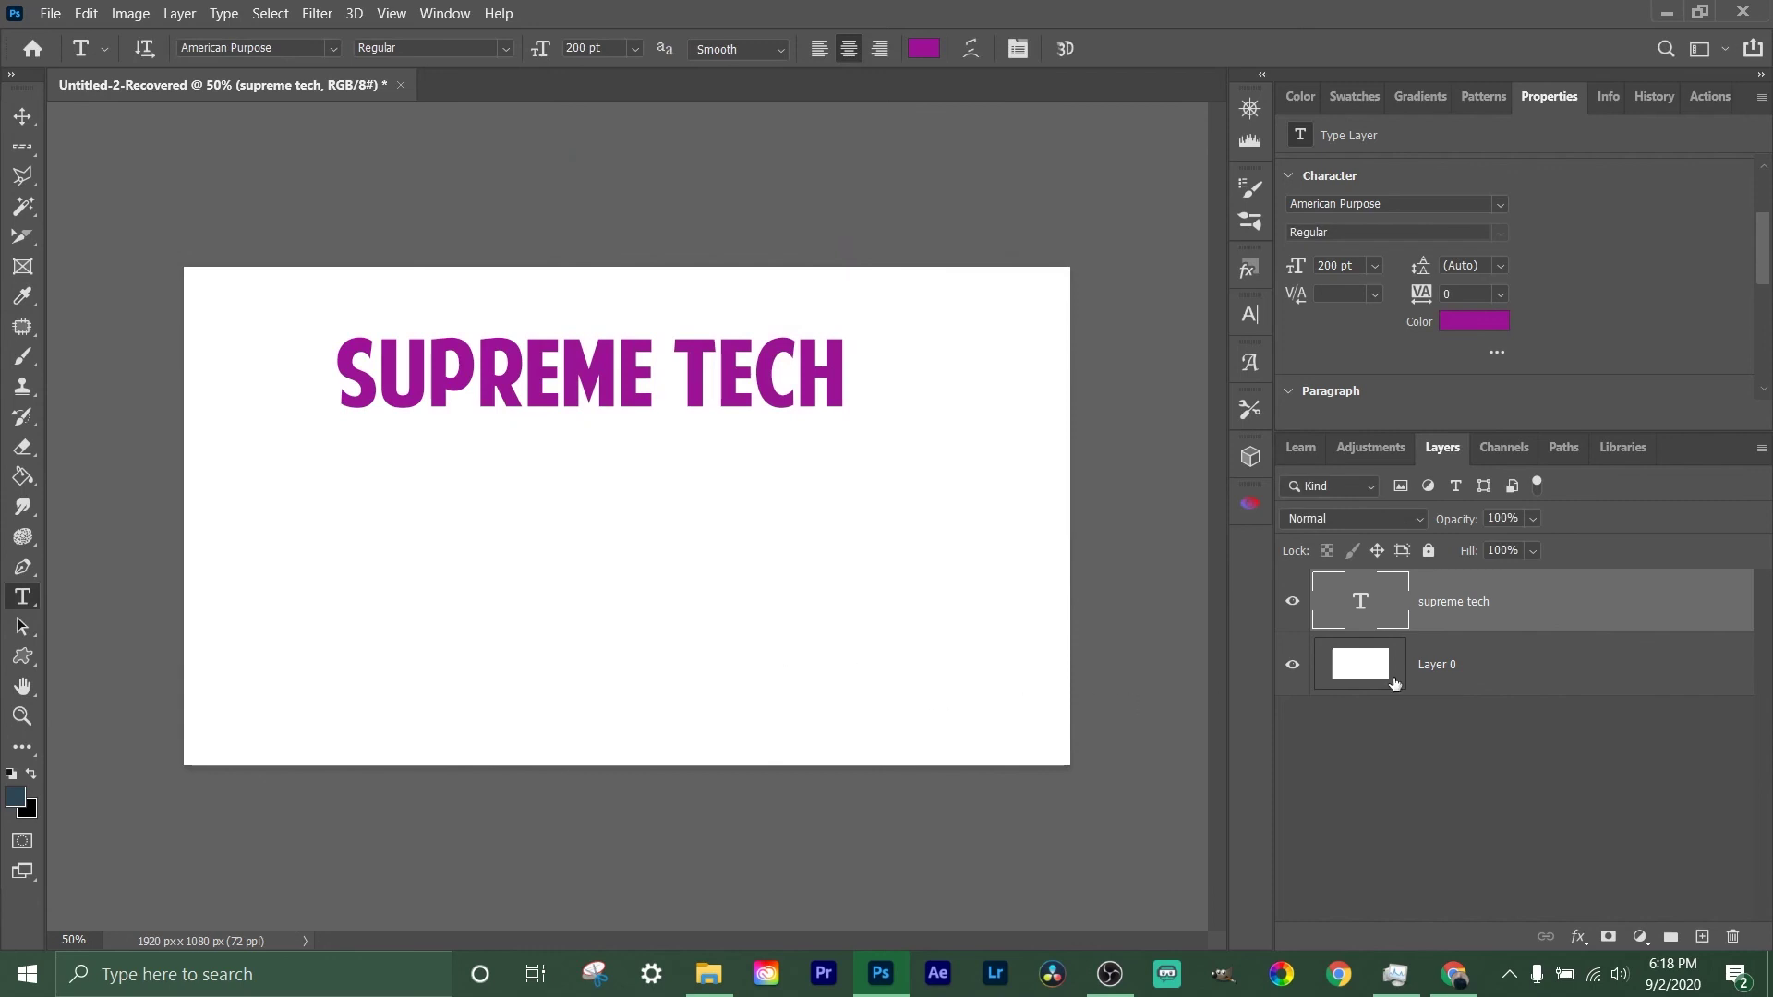
Move the SUPREME TECH text to the center of the canvas and set its font to Comic Kings.
click(28, 116)
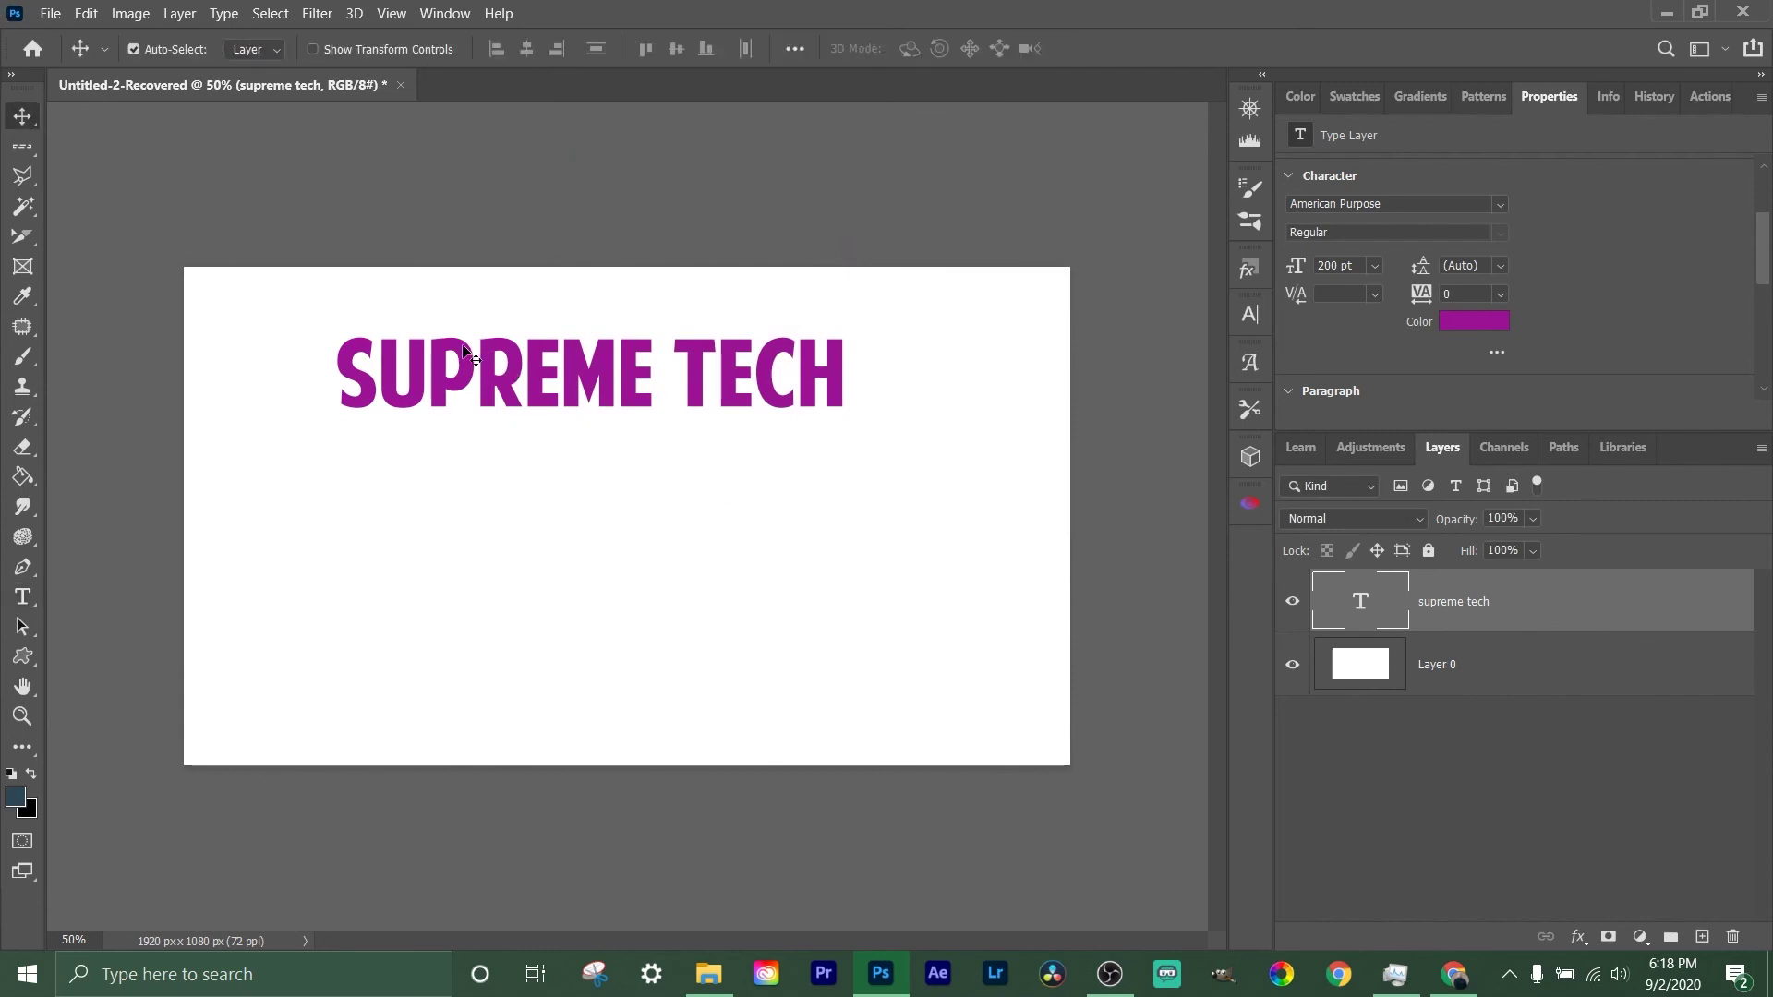
drag(472, 361, 509, 472)
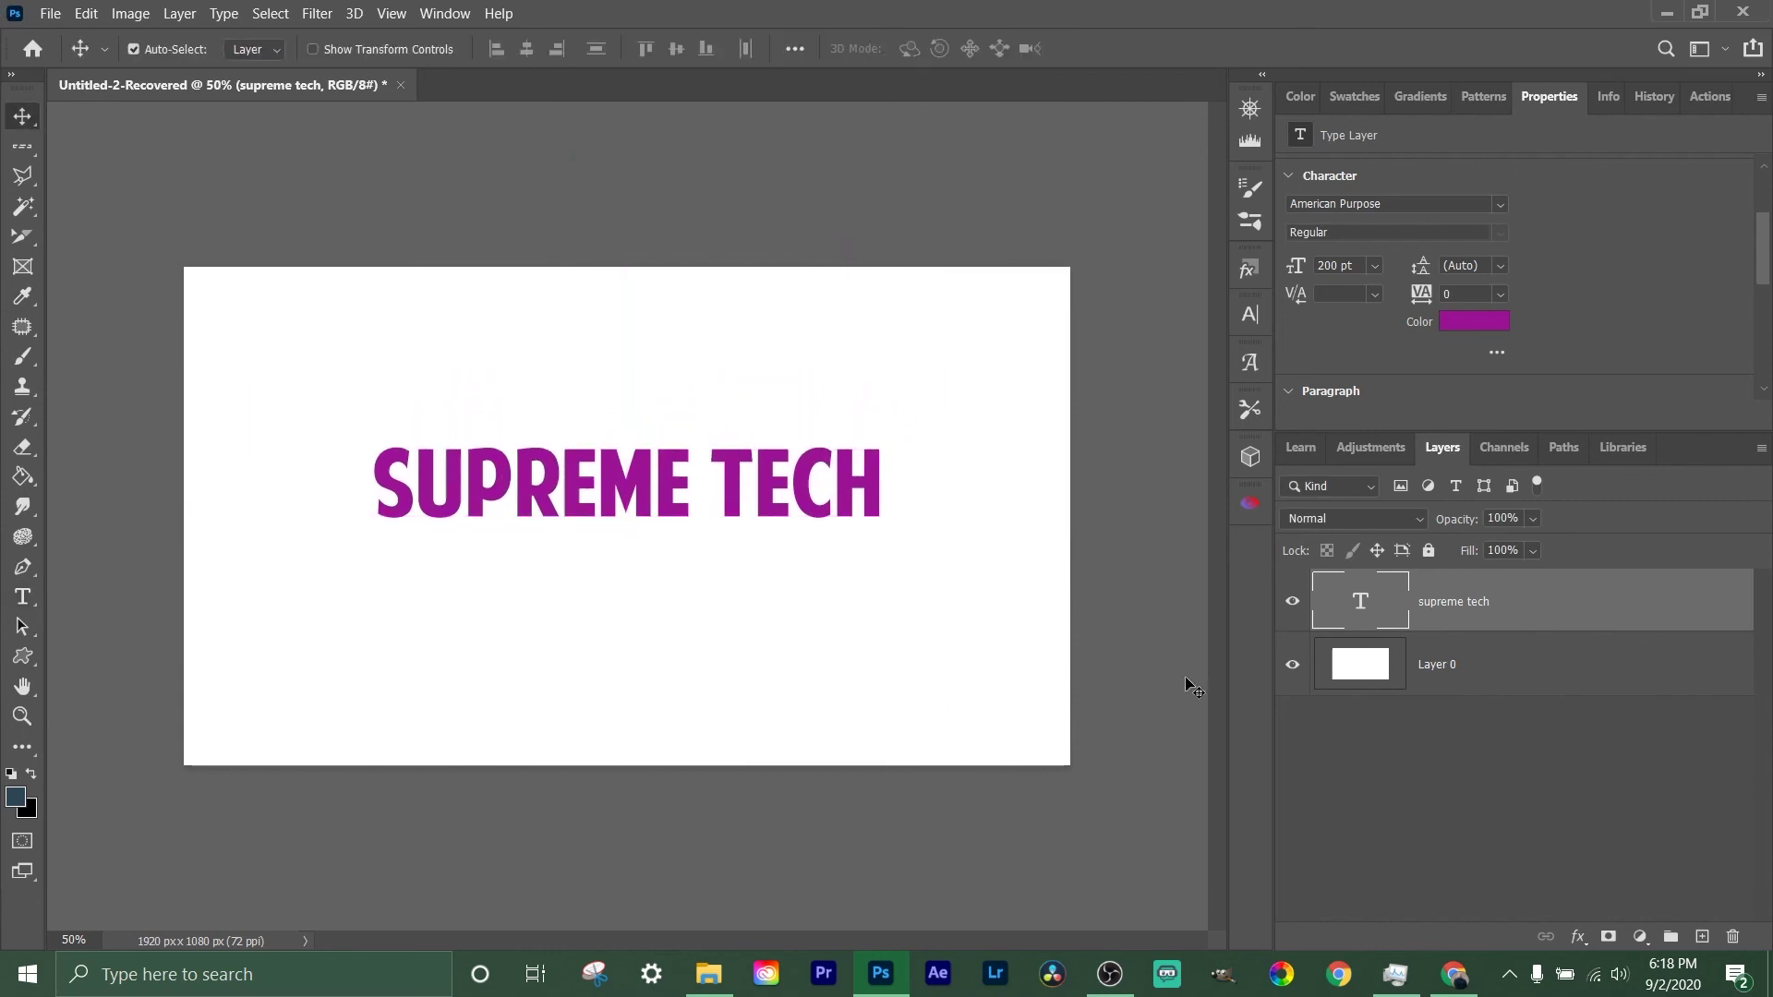
click(26, 602)
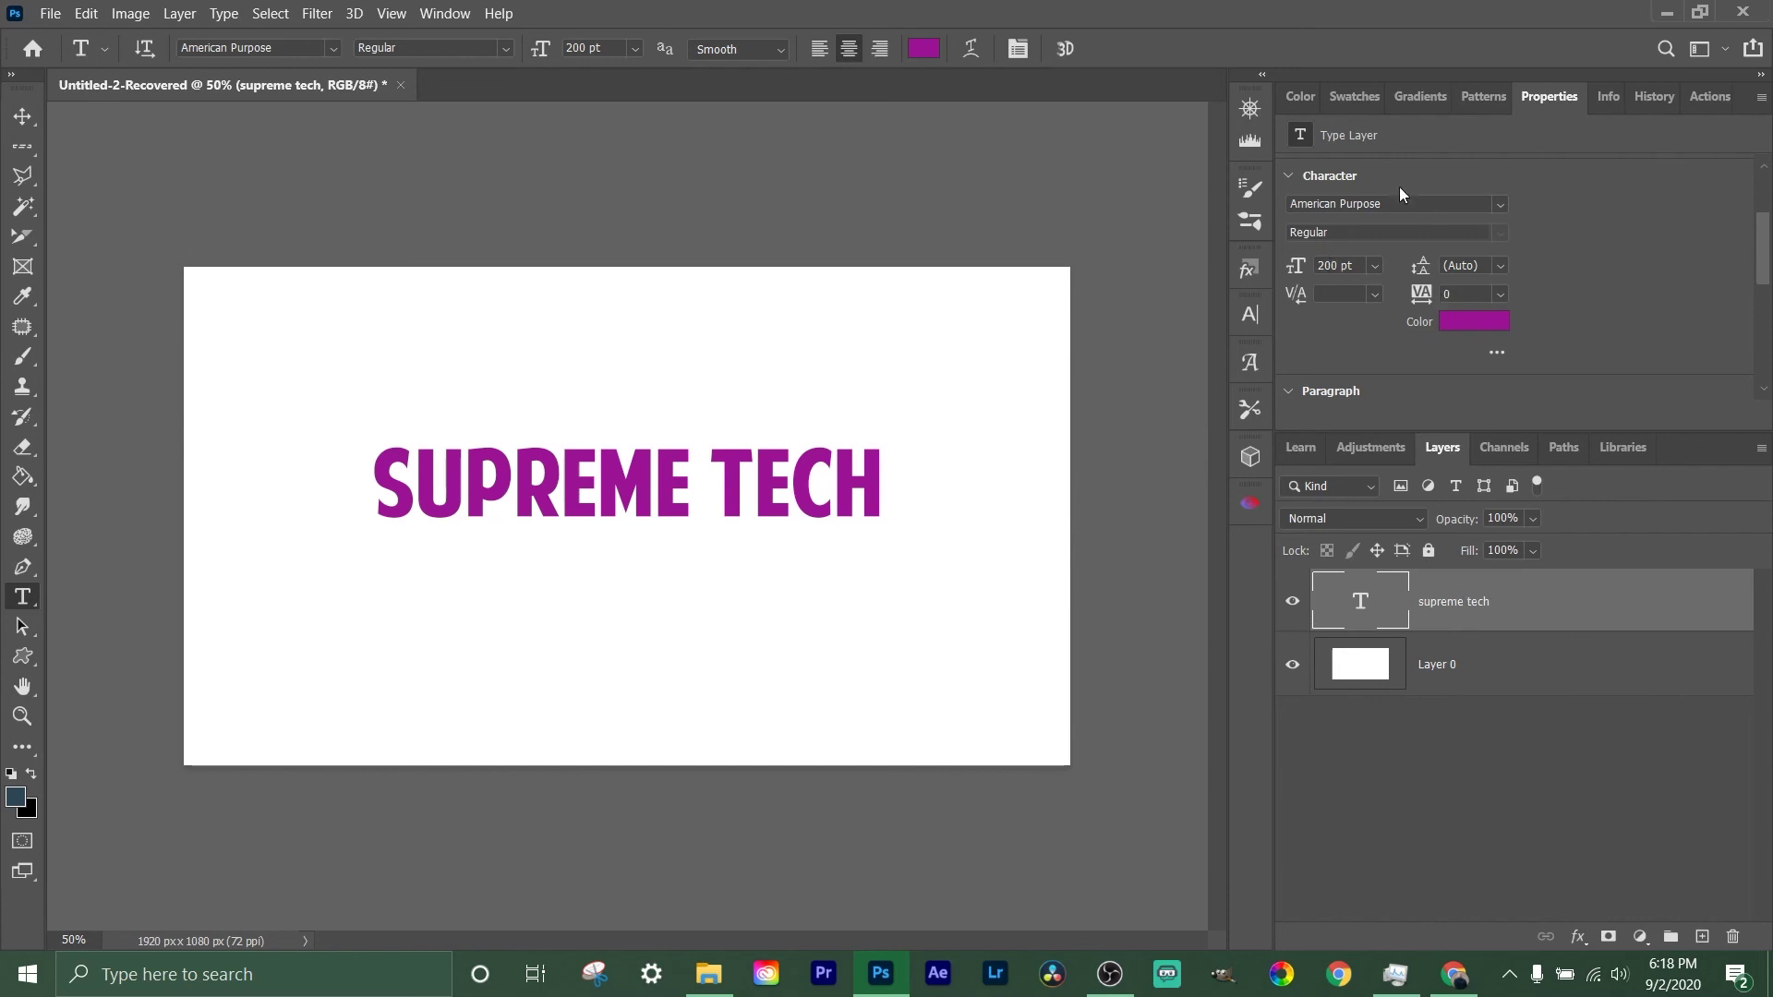
click(626, 43)
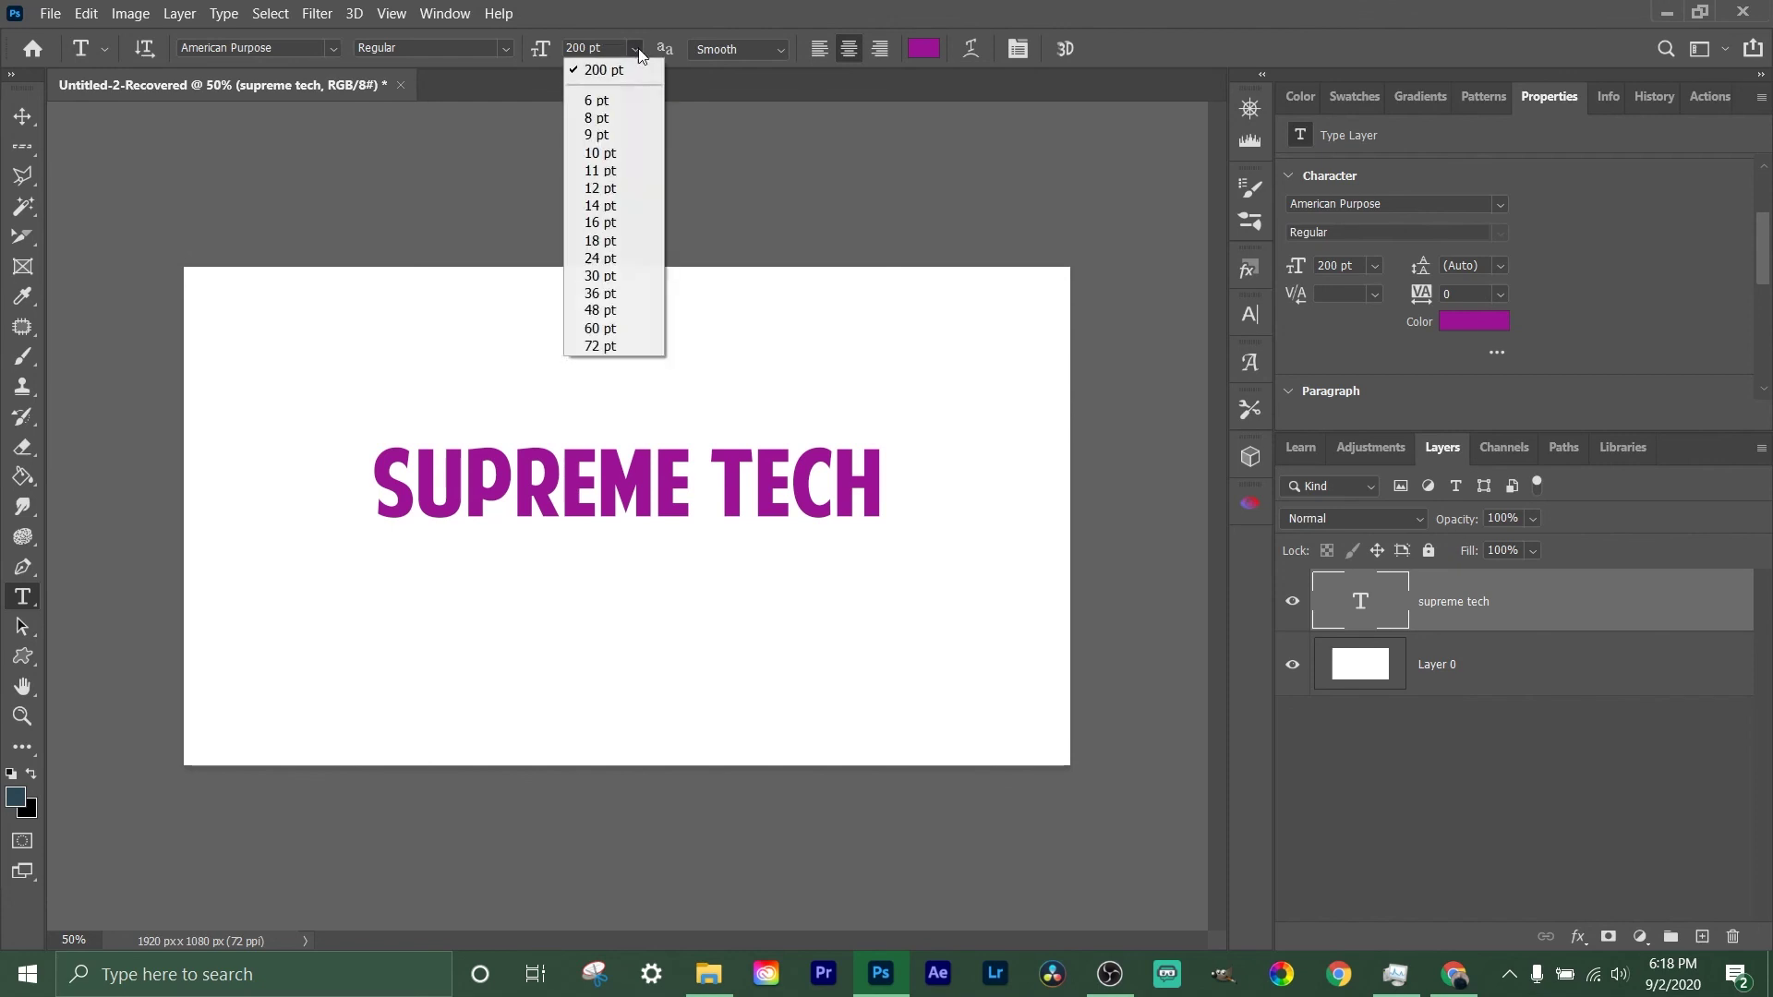
click(332, 48)
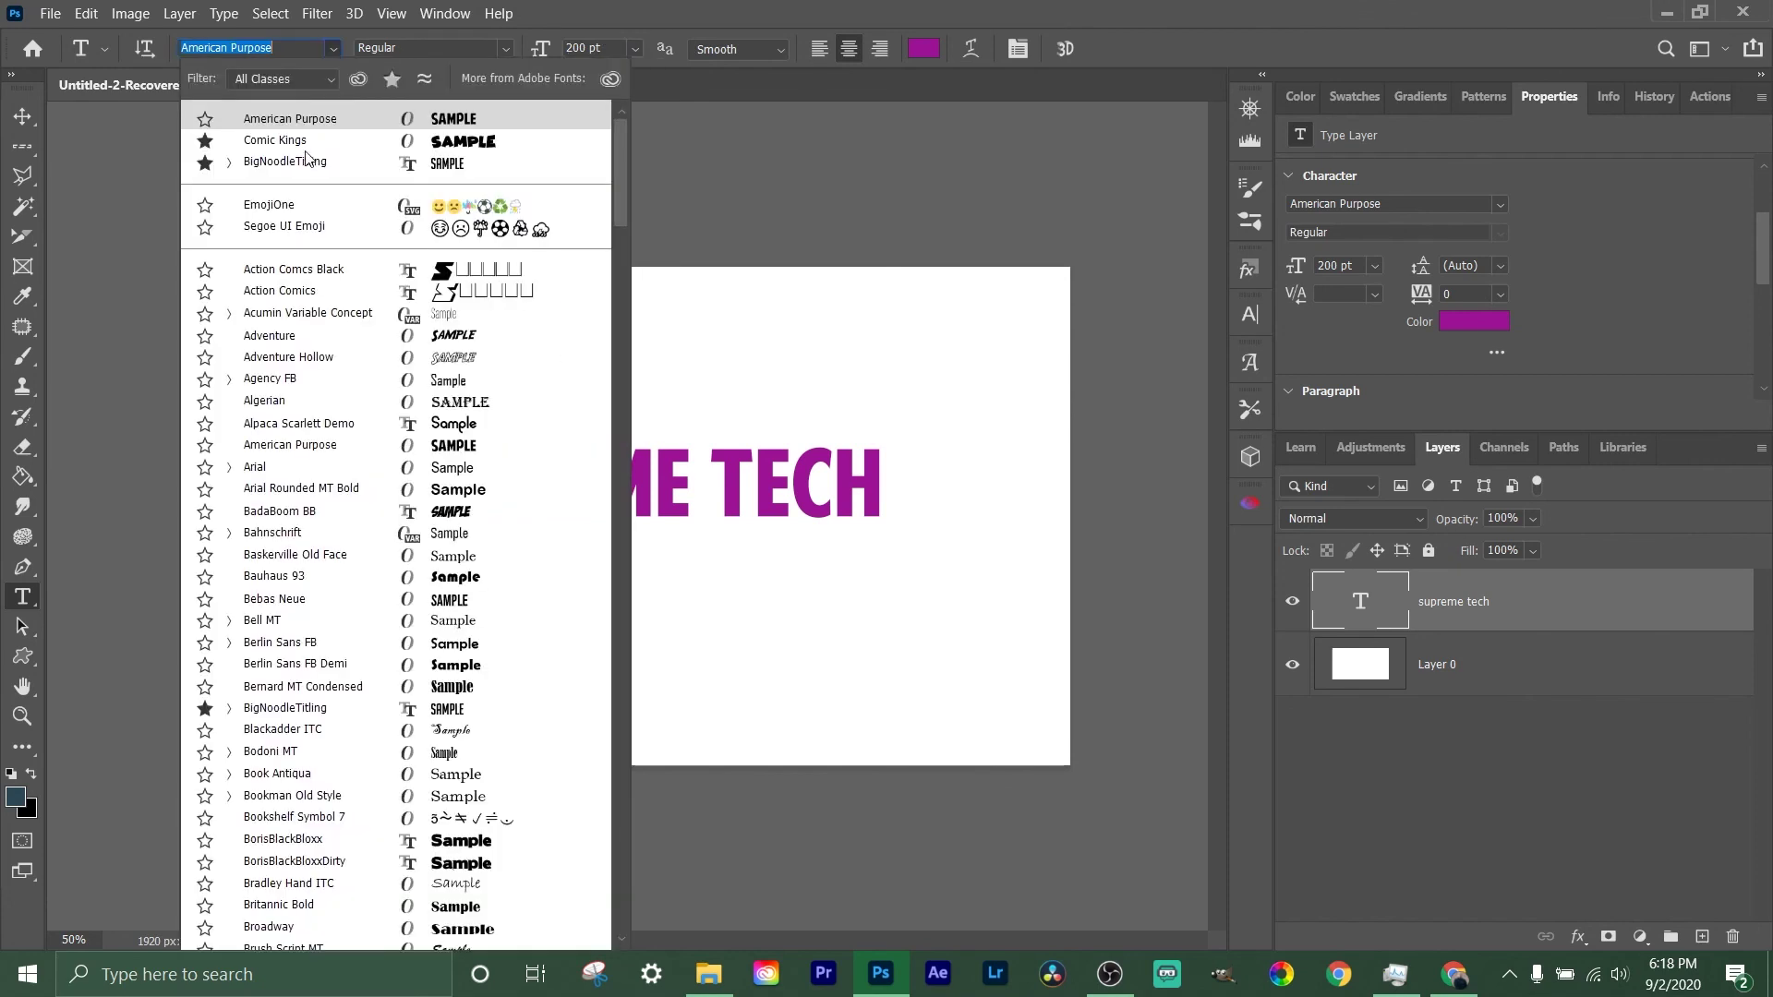
click(276, 135)
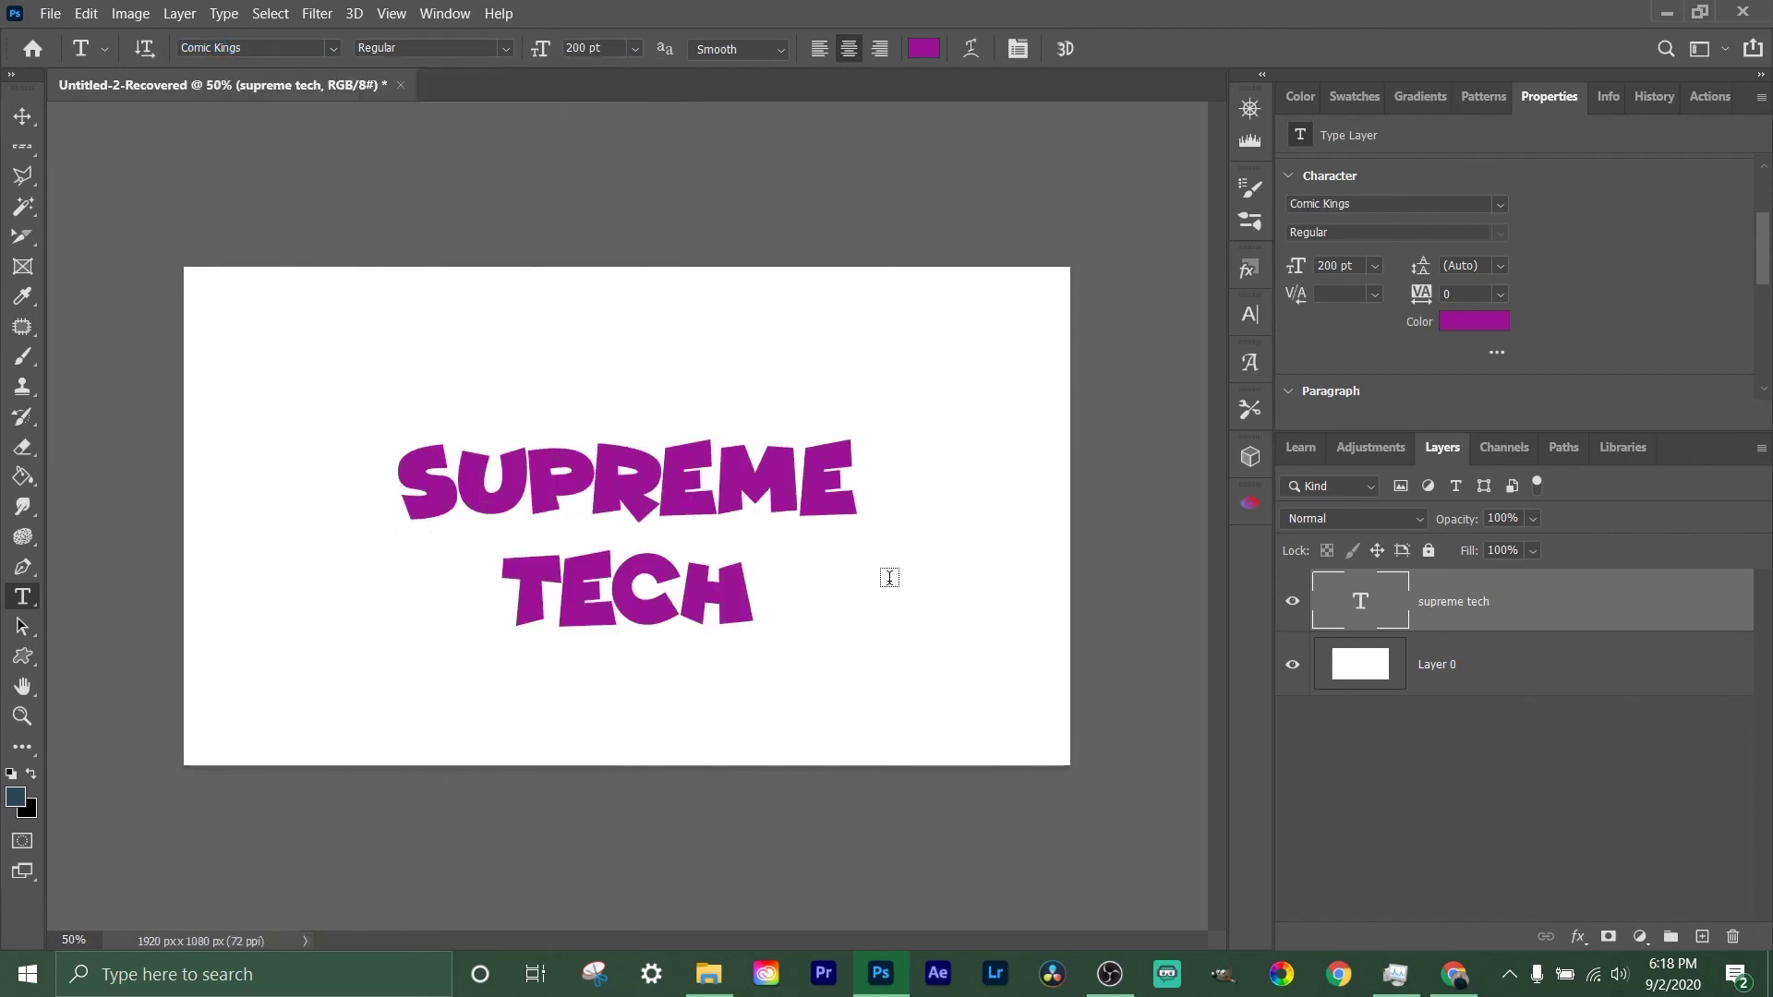
click(335, 48)
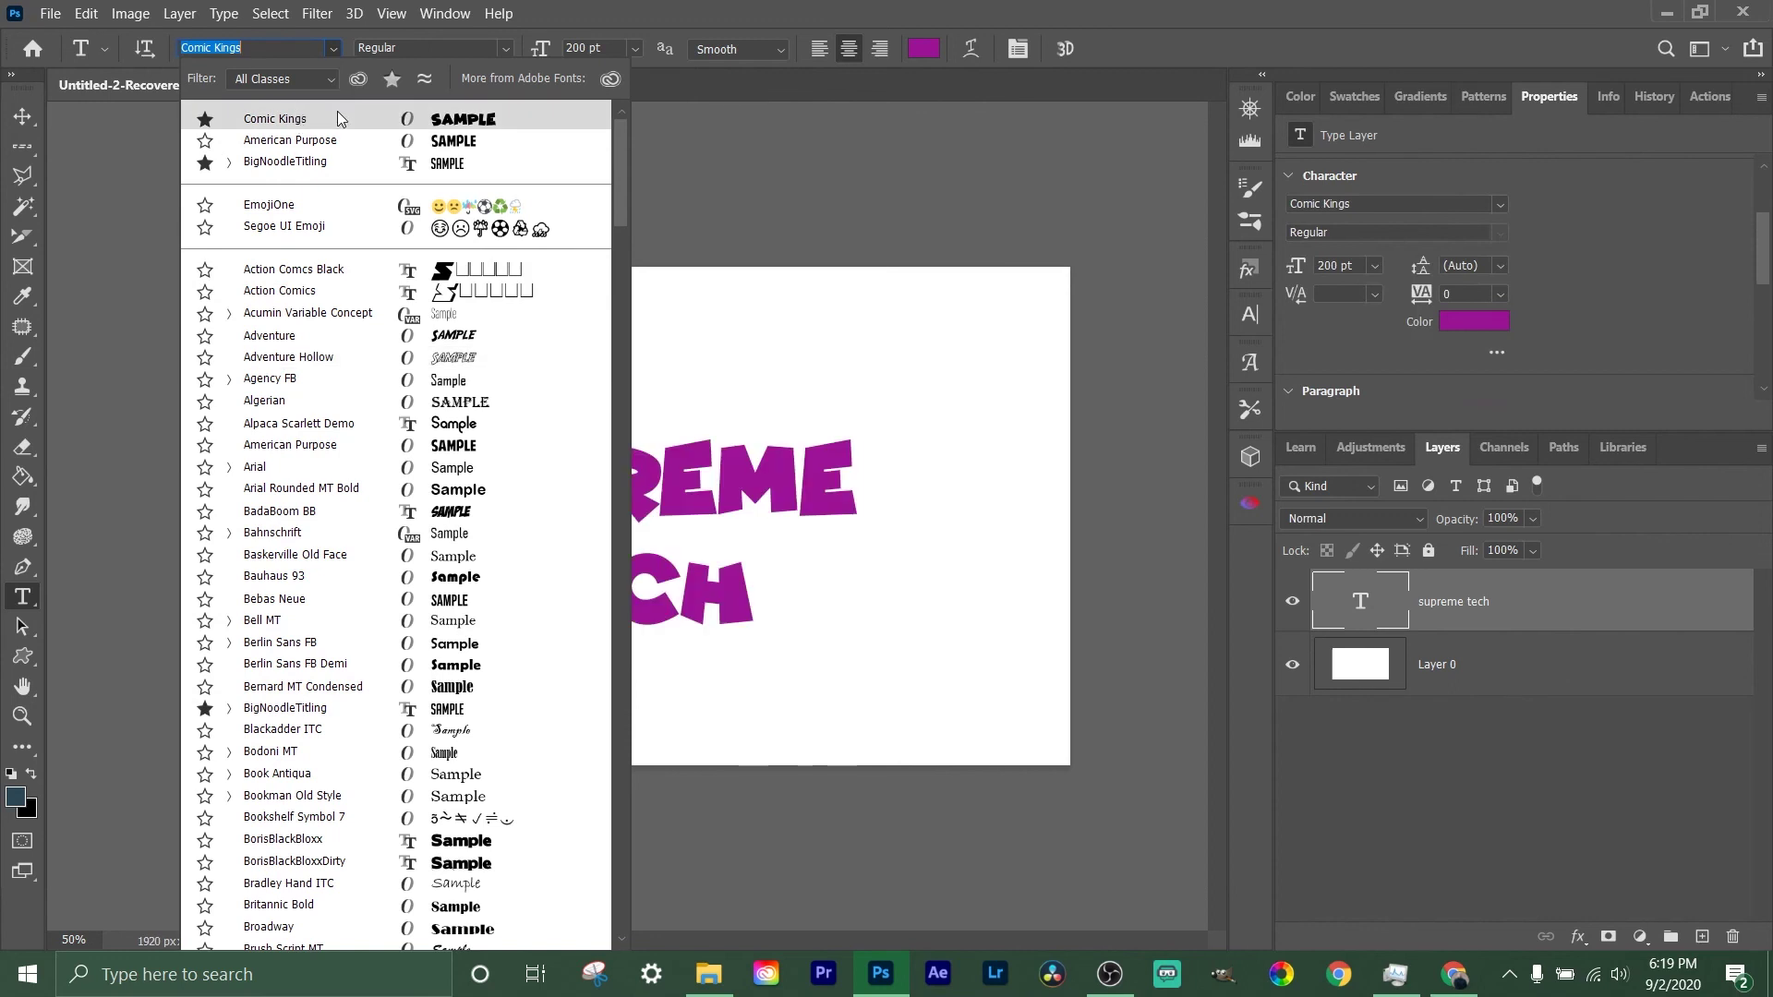
click(686, 162)
click(685, 161)
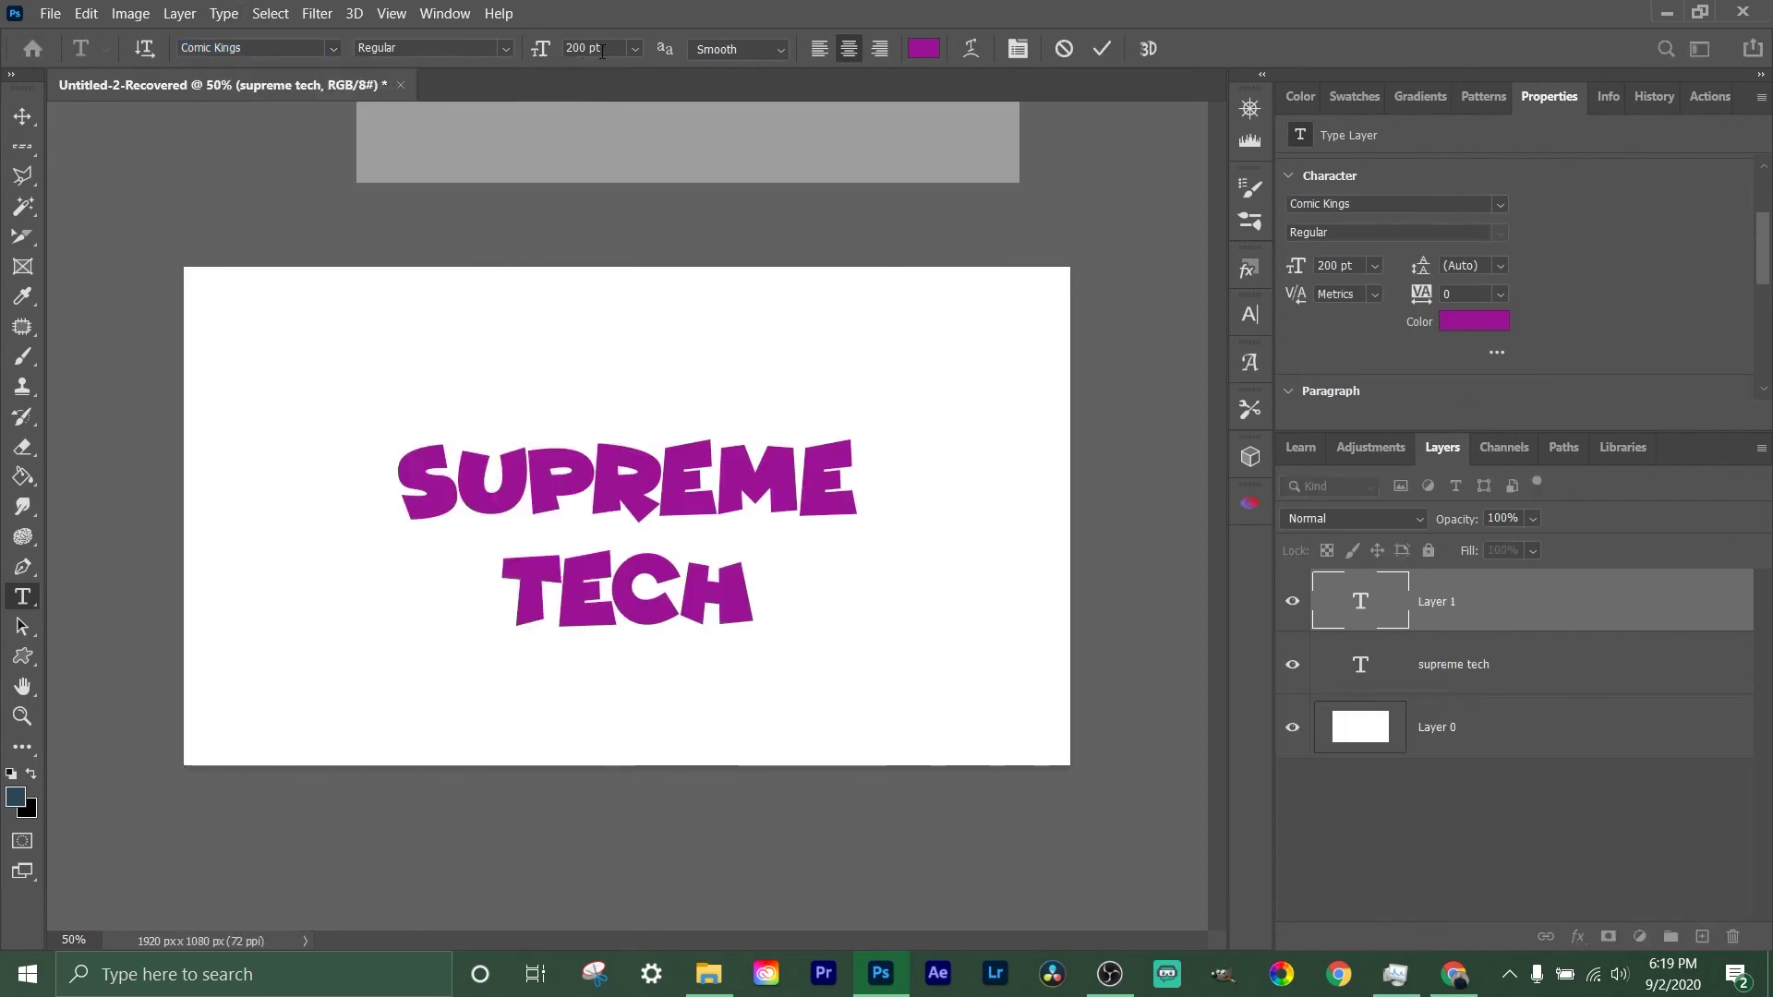
key(Escape)
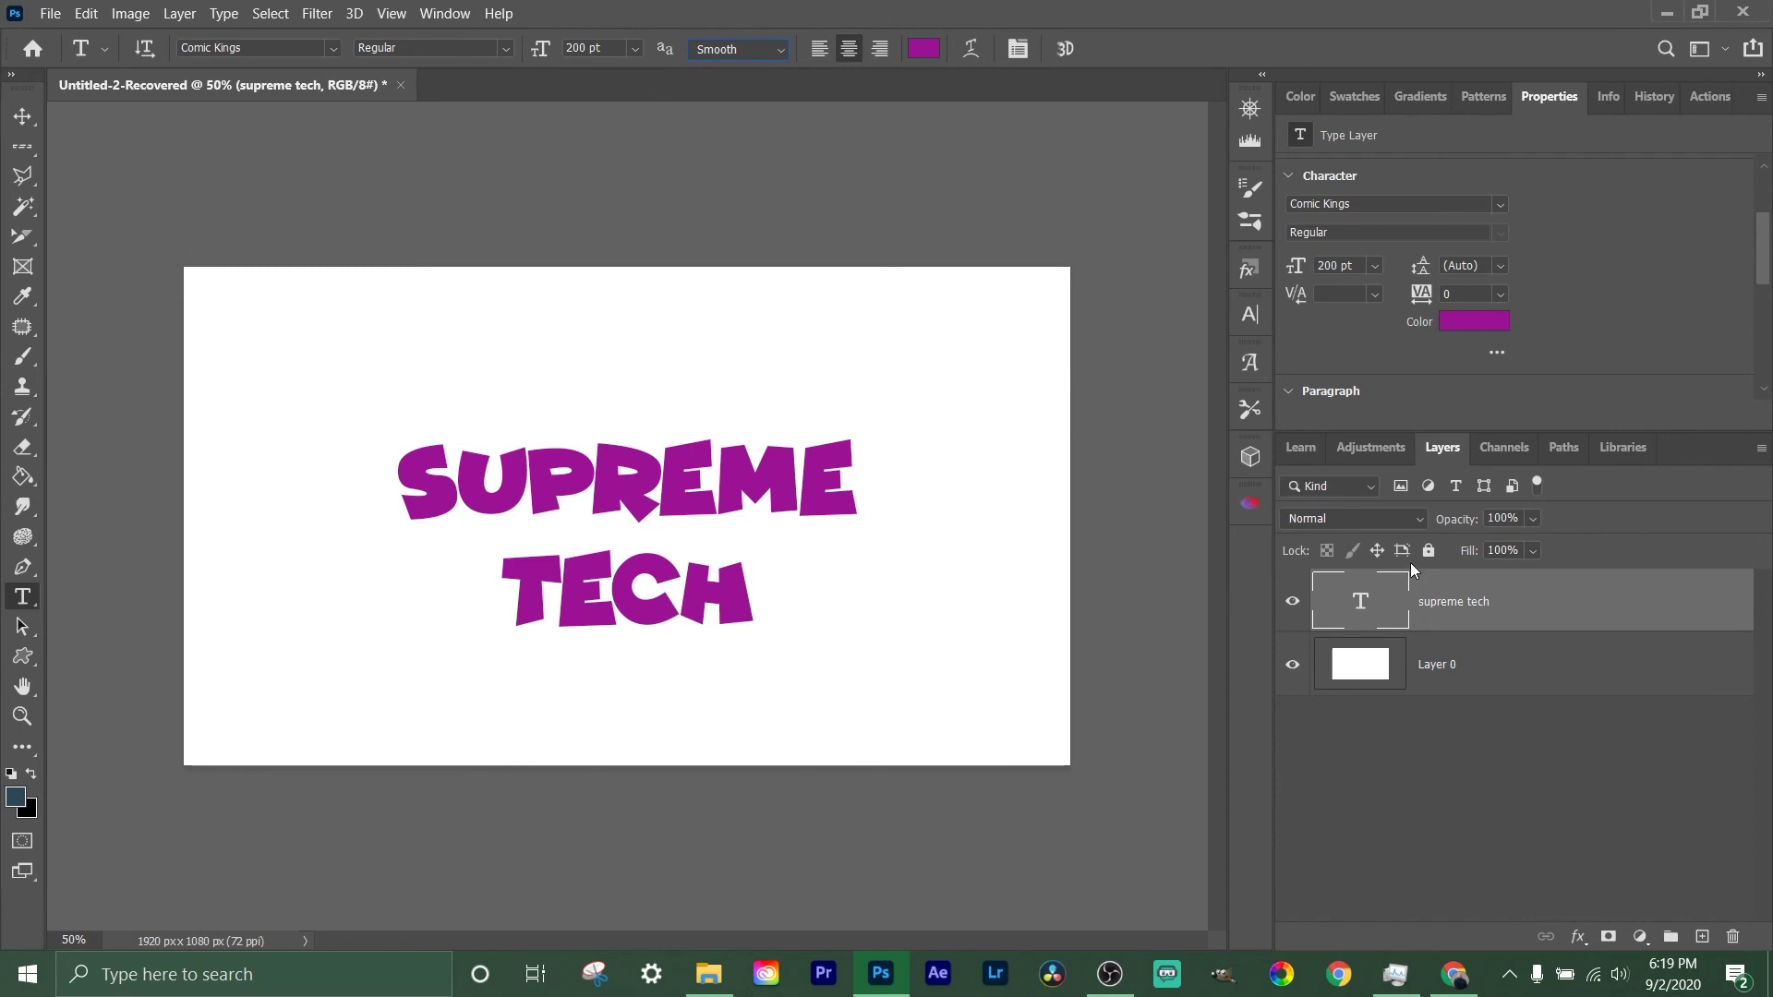
Scale the SUPREME TECH text up proportionally to about 146% with Free Transform and reposition it near the canvas center.
key(ctrl+t)
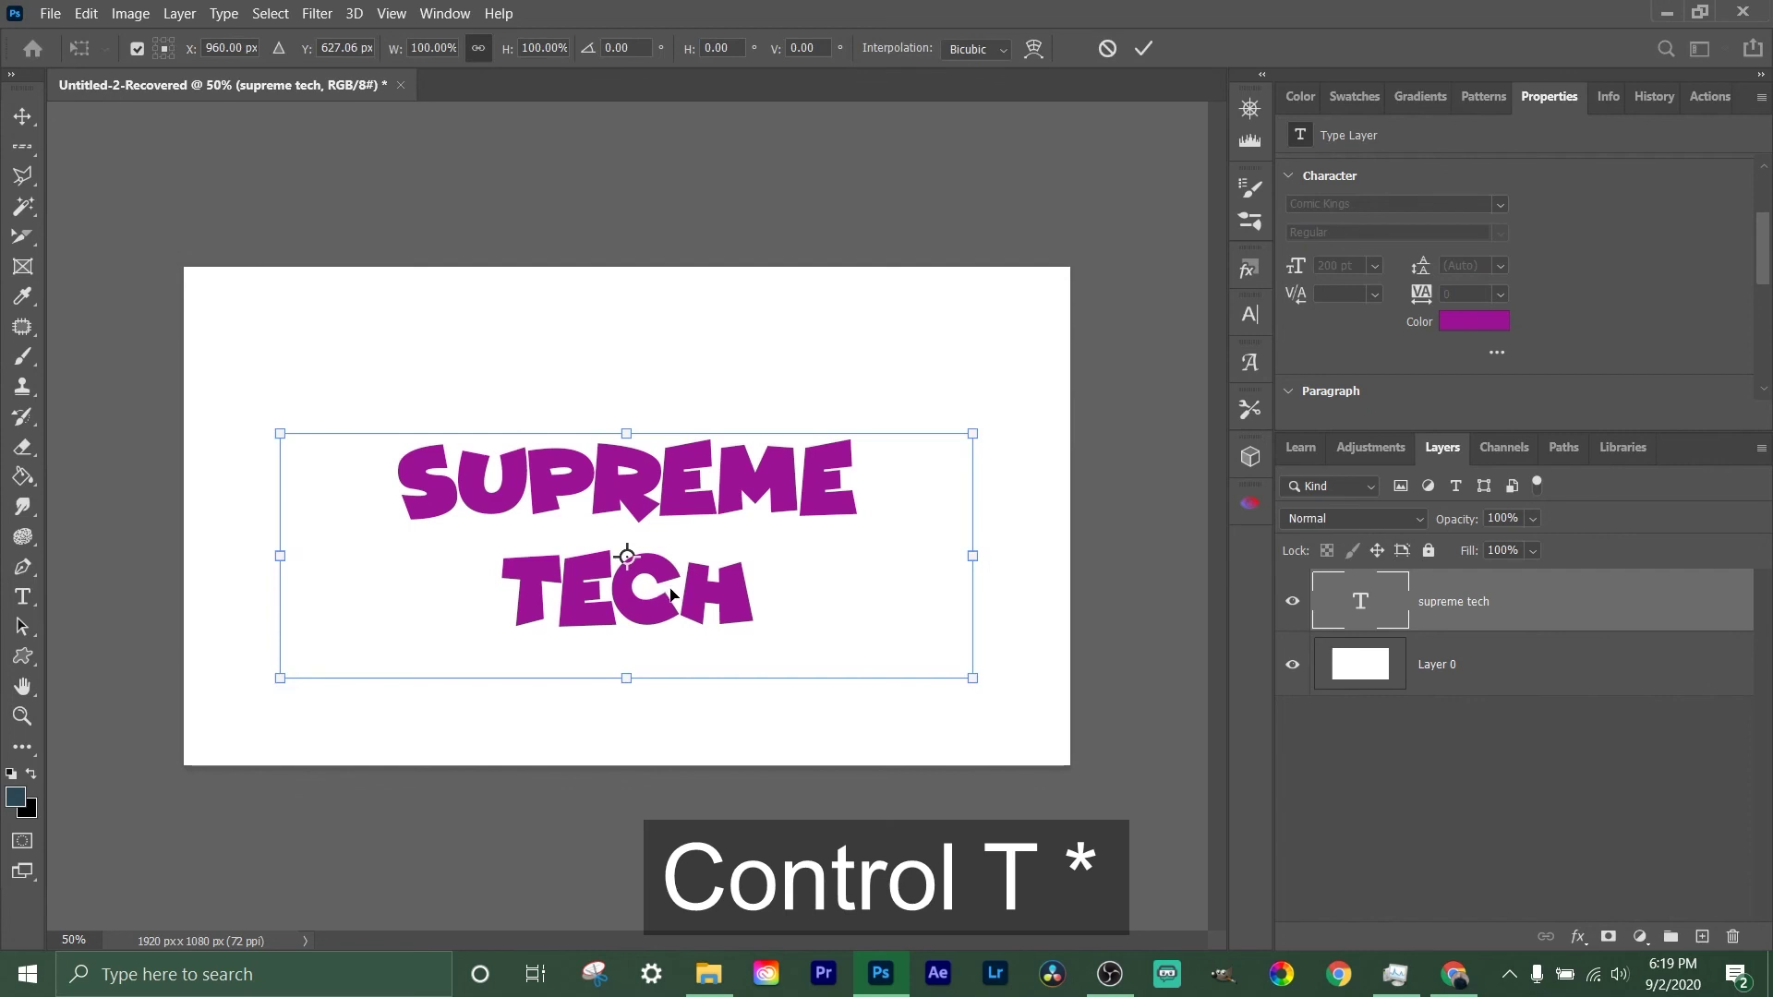
drag(278, 431, 154, 390)
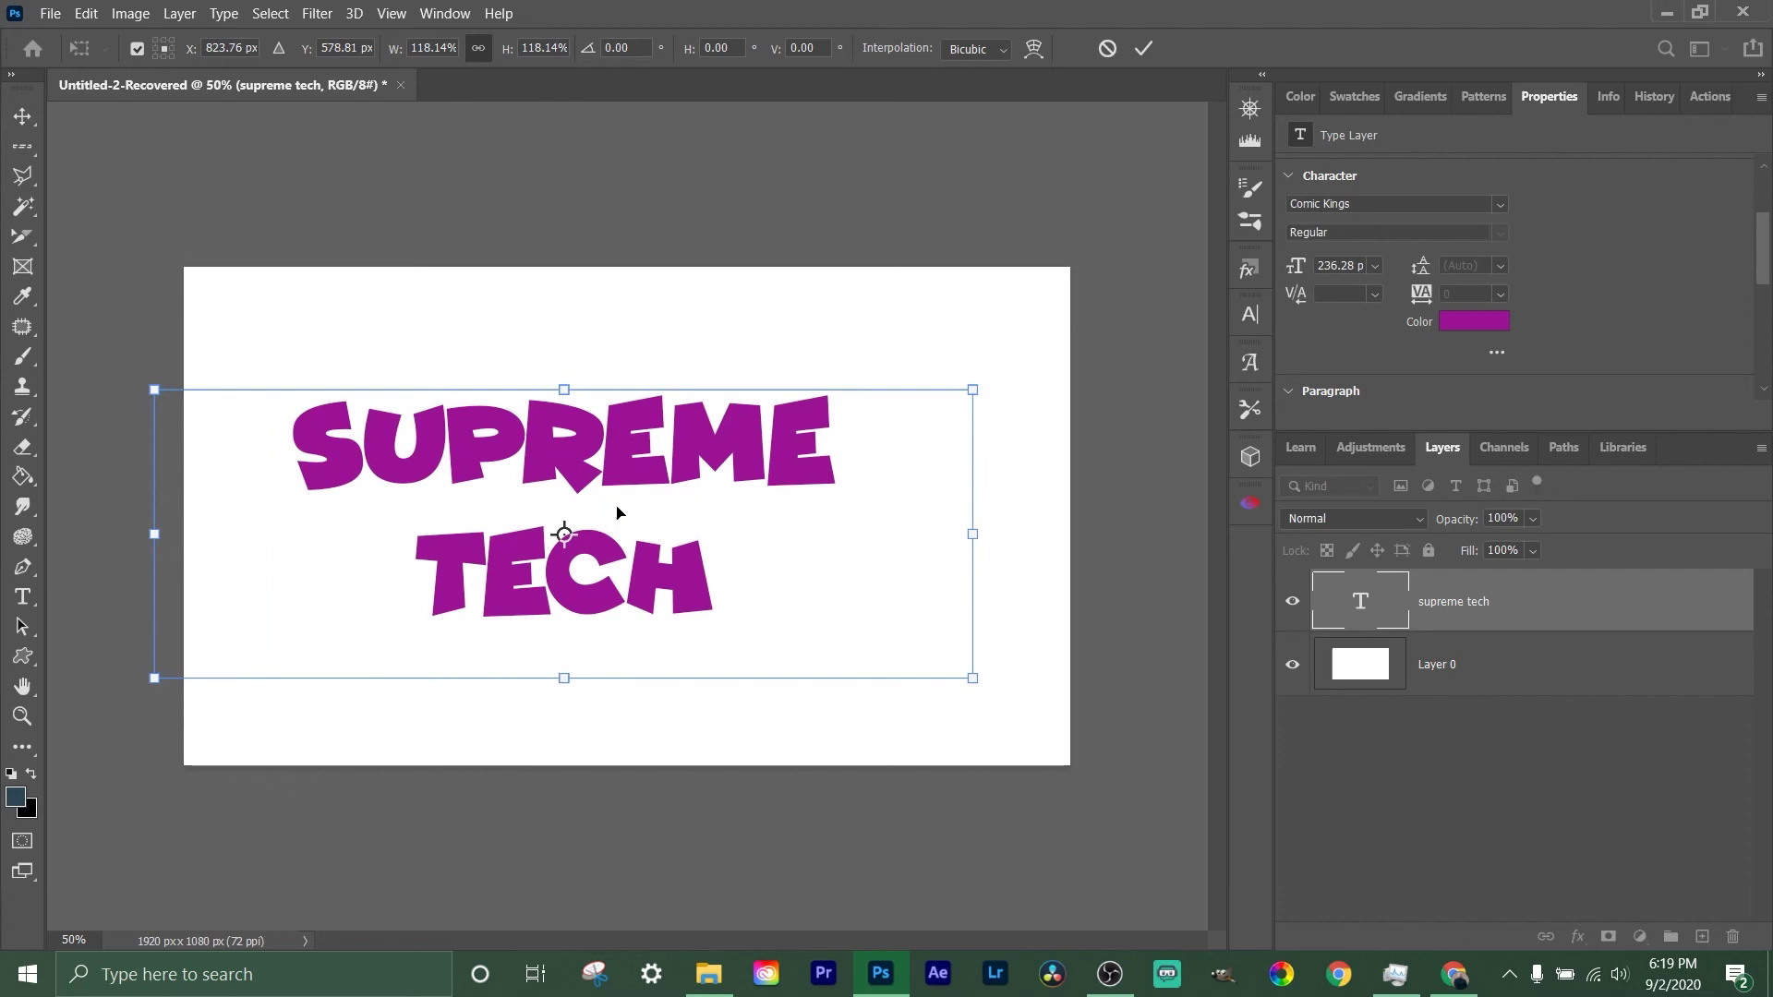
drag(612, 464, 655, 397)
drag(1007, 599, 1115, 709)
drag(736, 429, 640, 451)
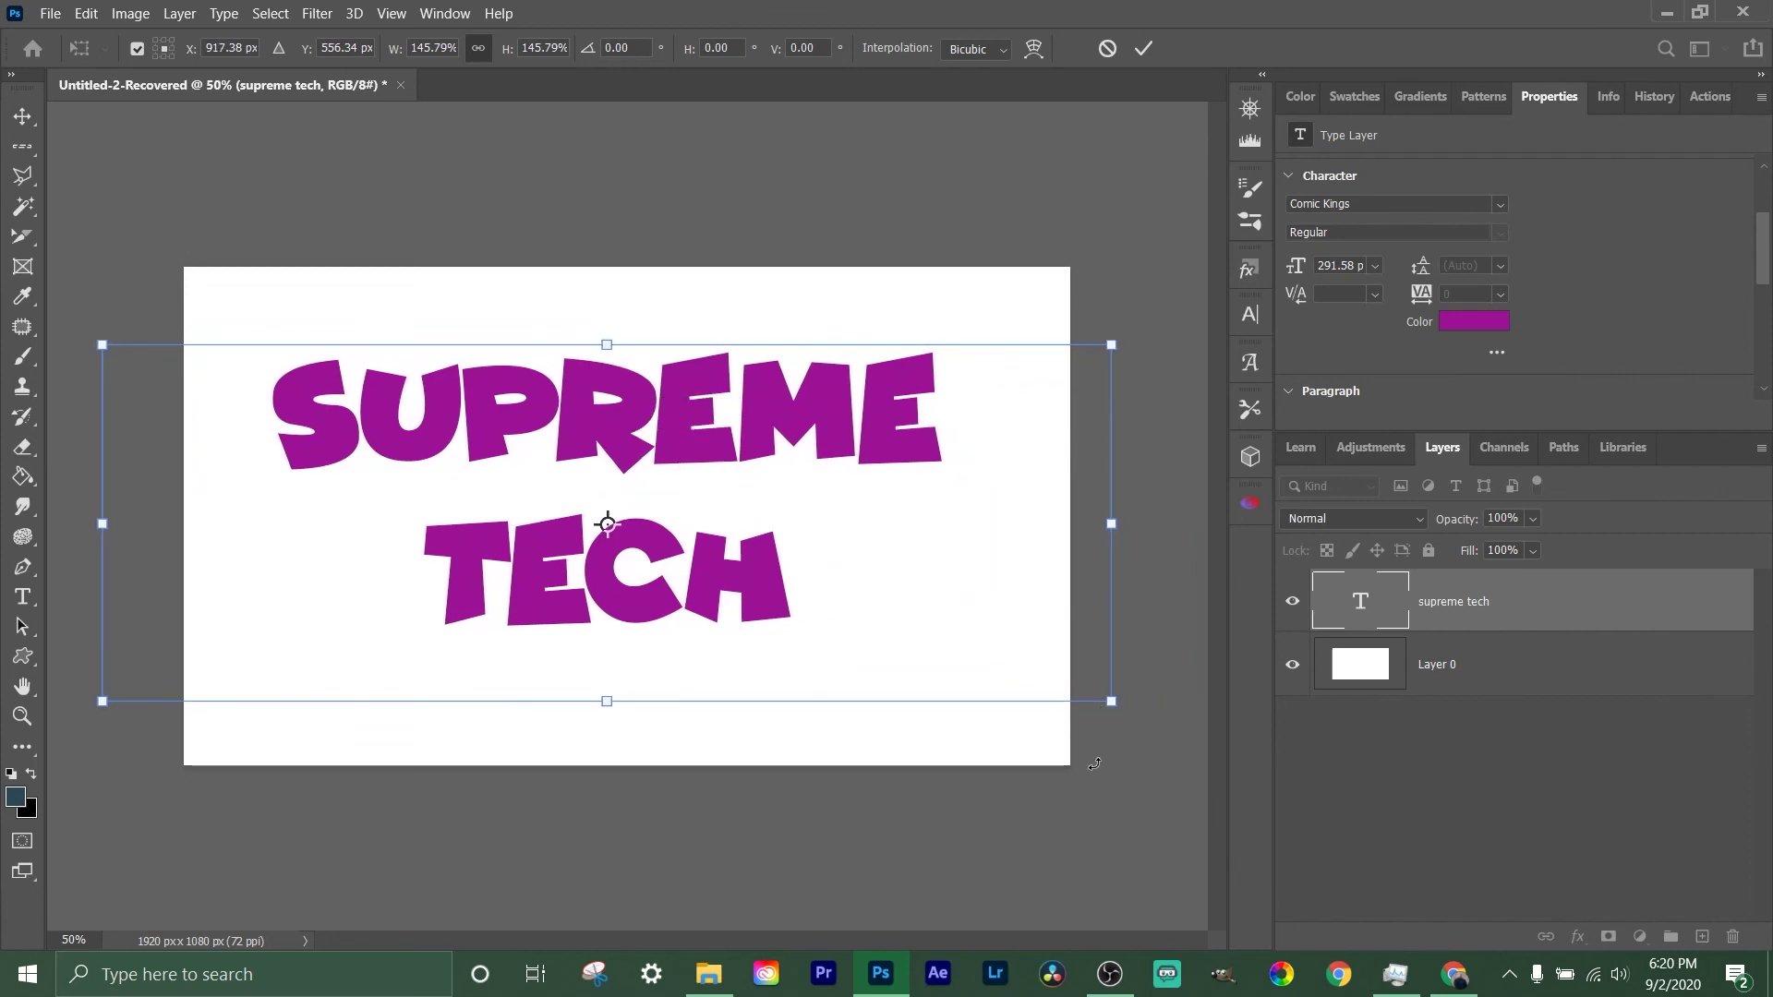
key(Return)
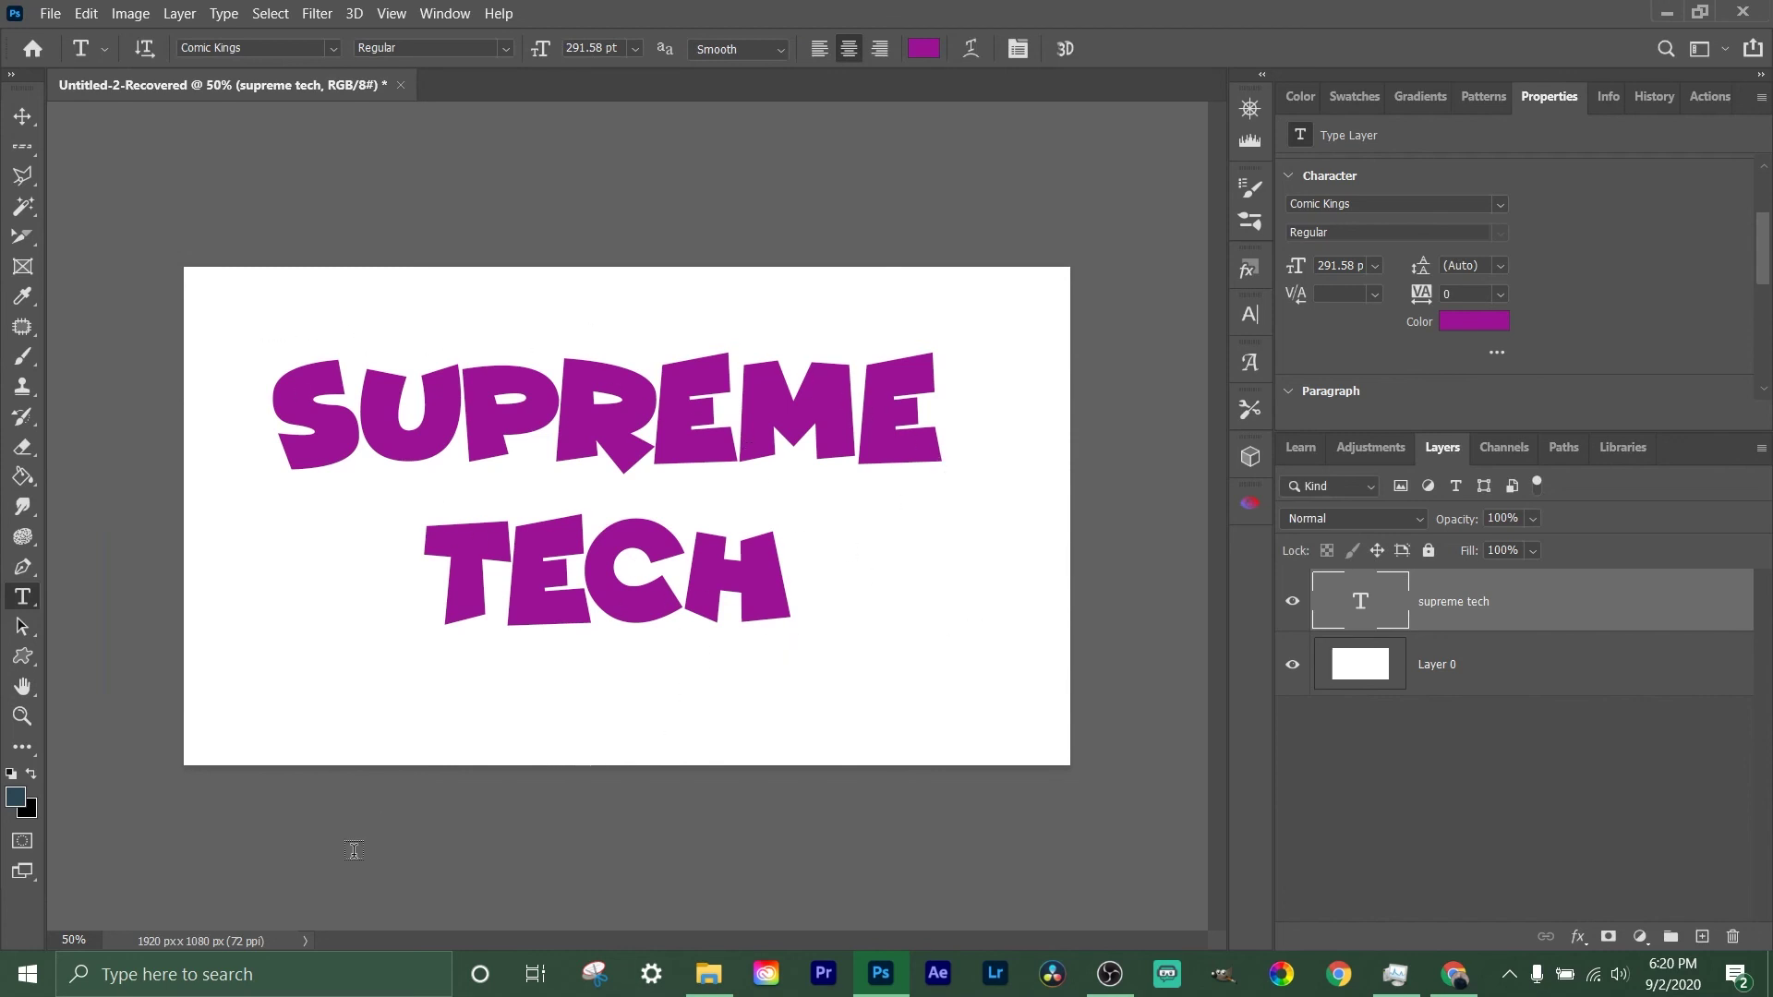
Hide the supreme tech text layer and switch to the Horizontal Type Mask Tool.
click(1293, 602)
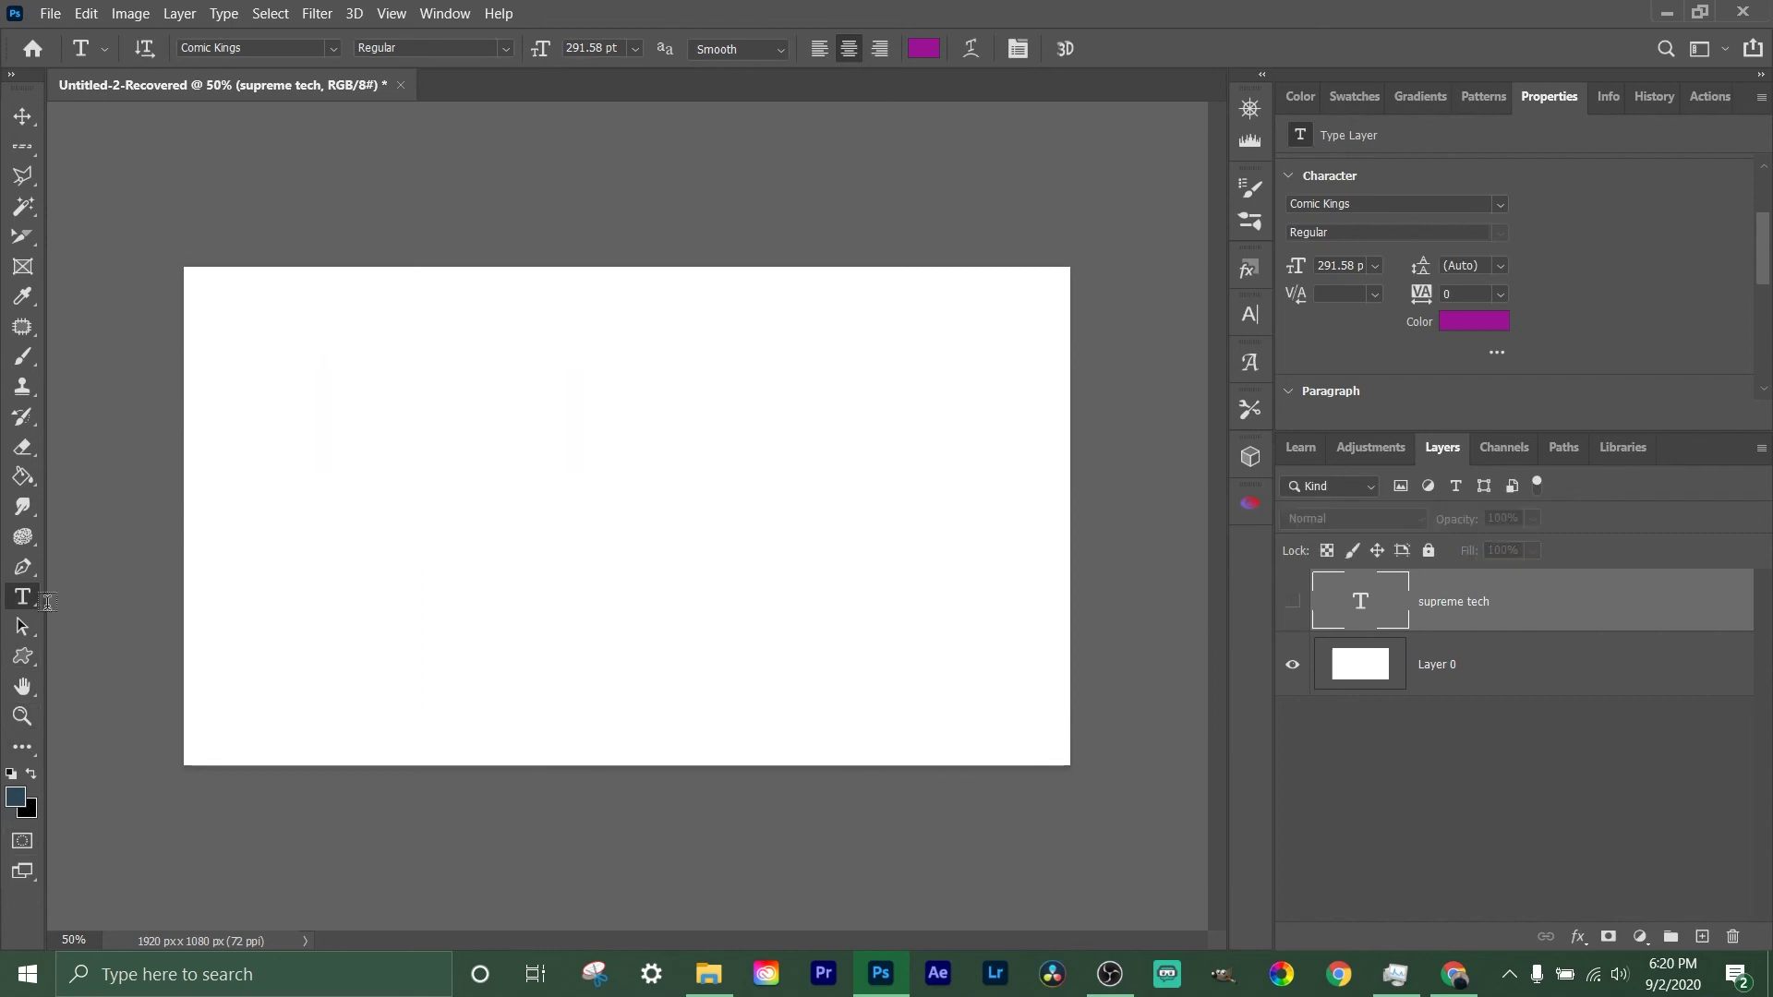
right_click(26, 600)
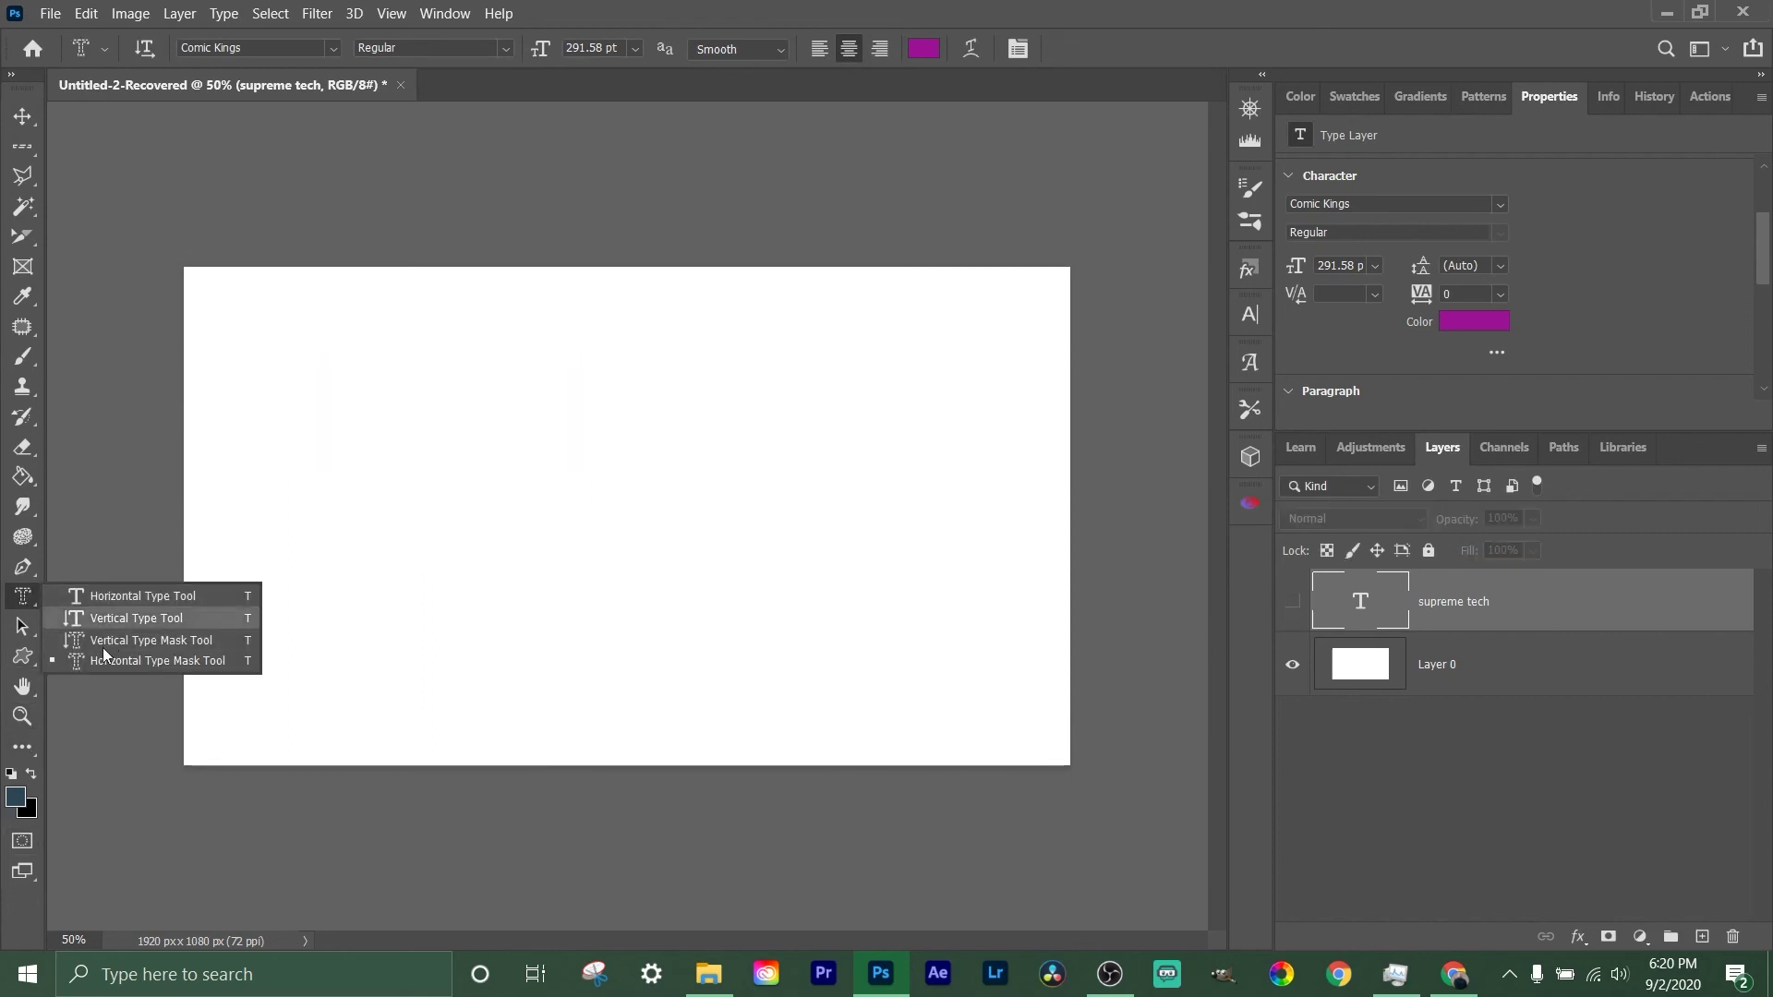
click(107, 662)
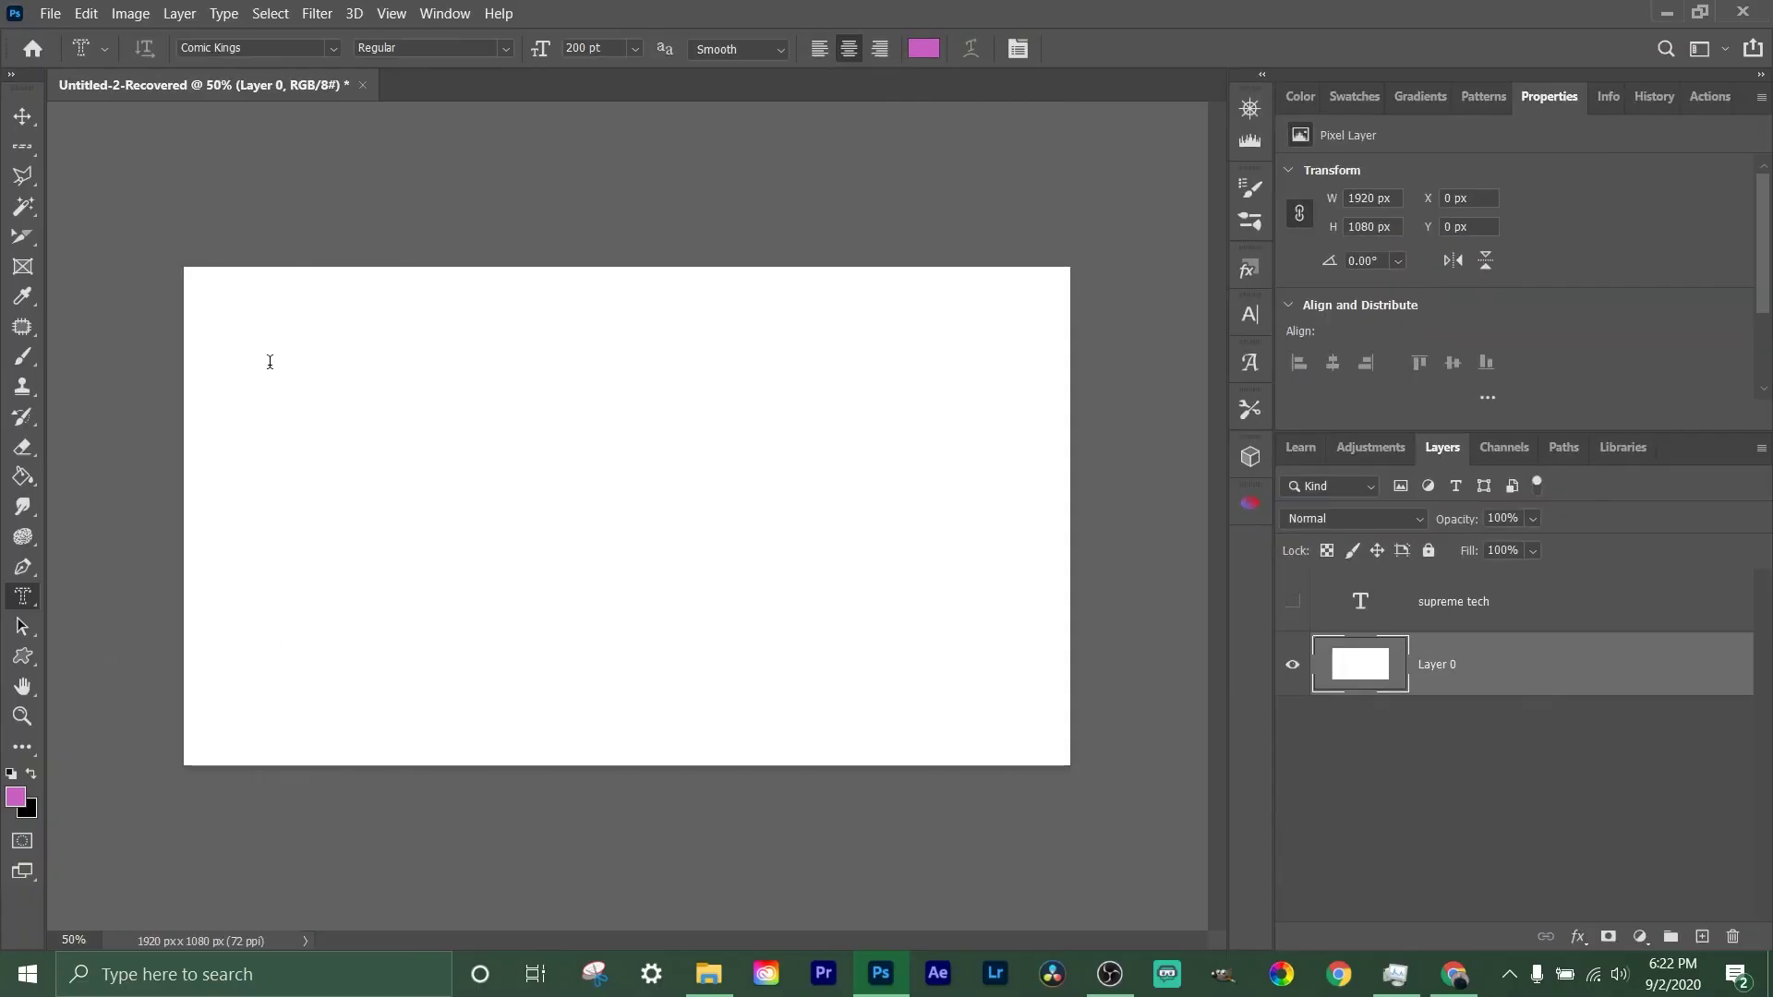
Create a type mask selection reading "supreme tech" around the center of Layer 0 and add a layer mask from it.
drag(238, 366, 931, 675)
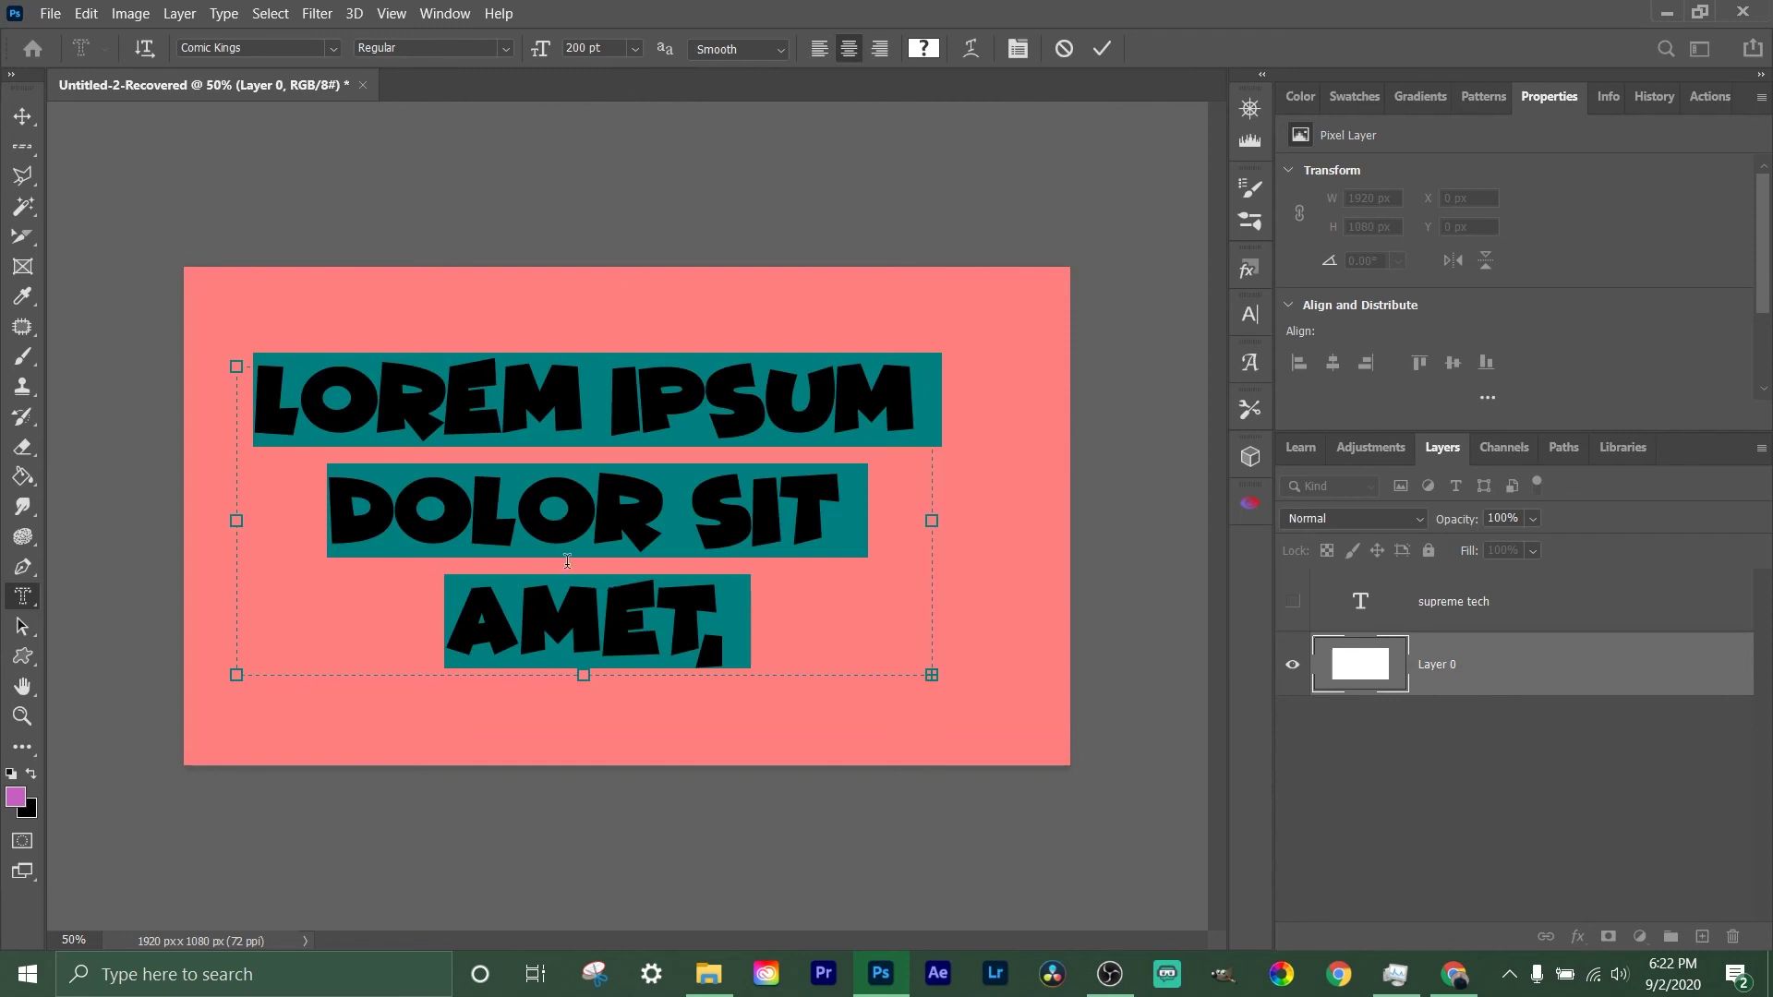
text(supreme te)
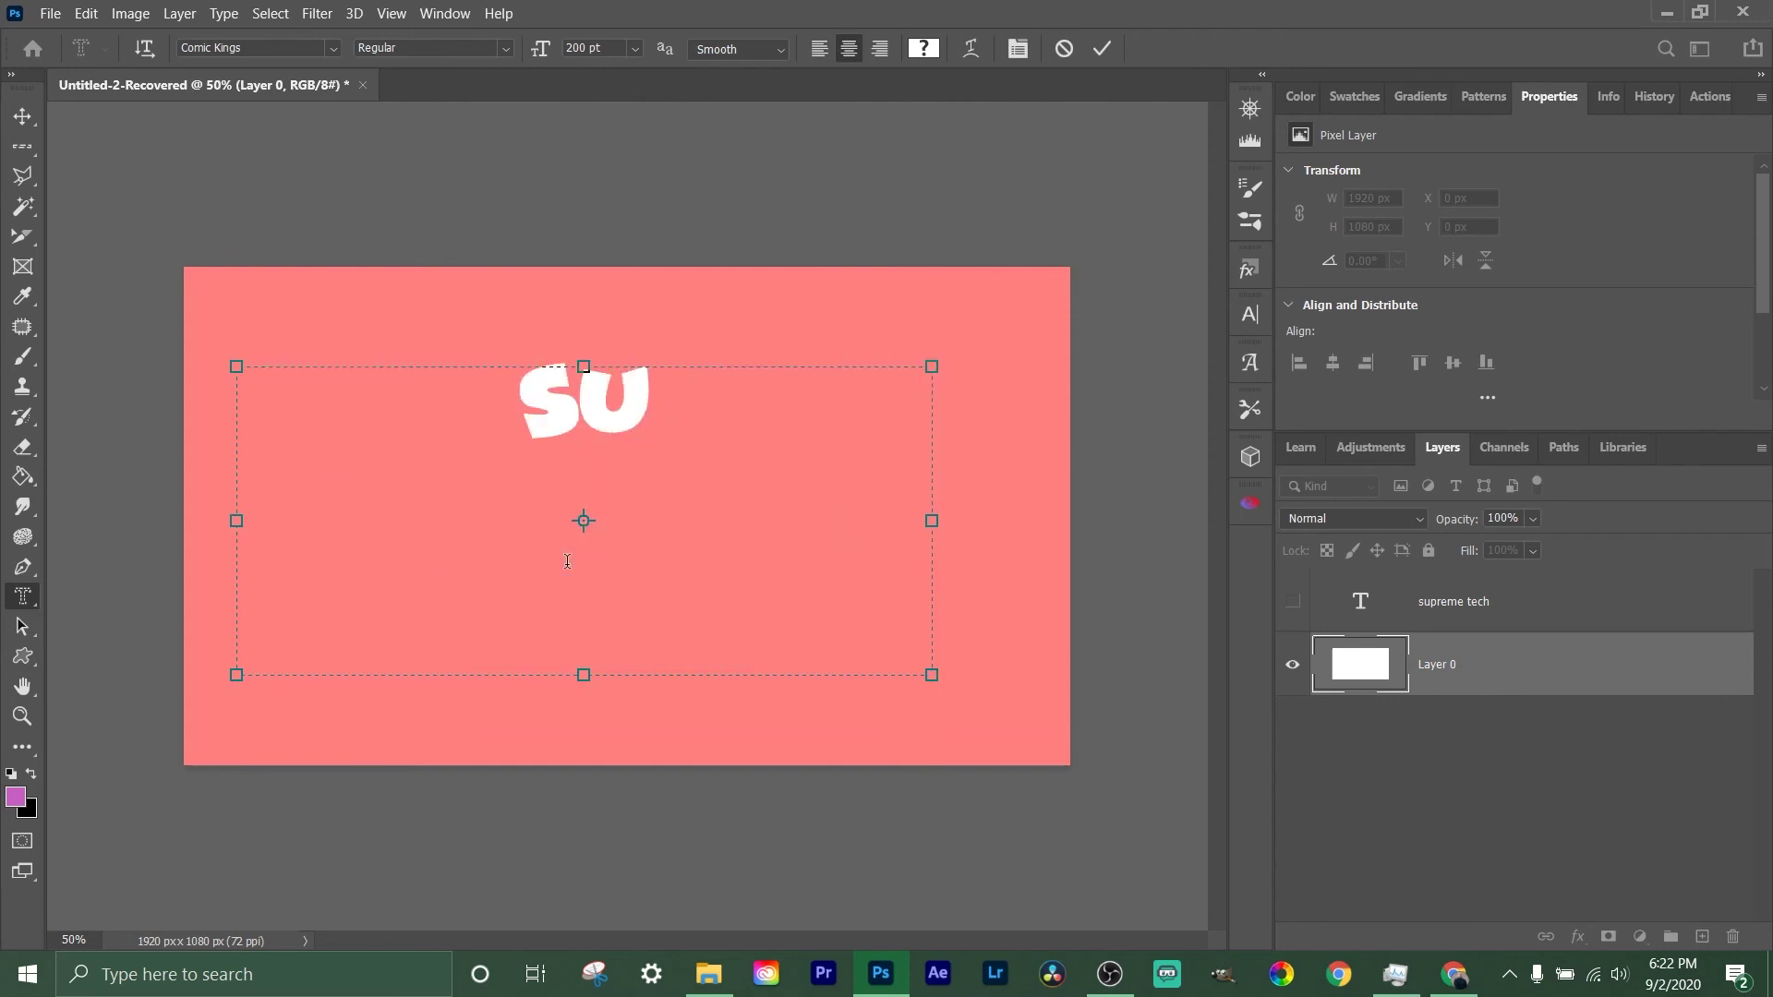
text(ch)
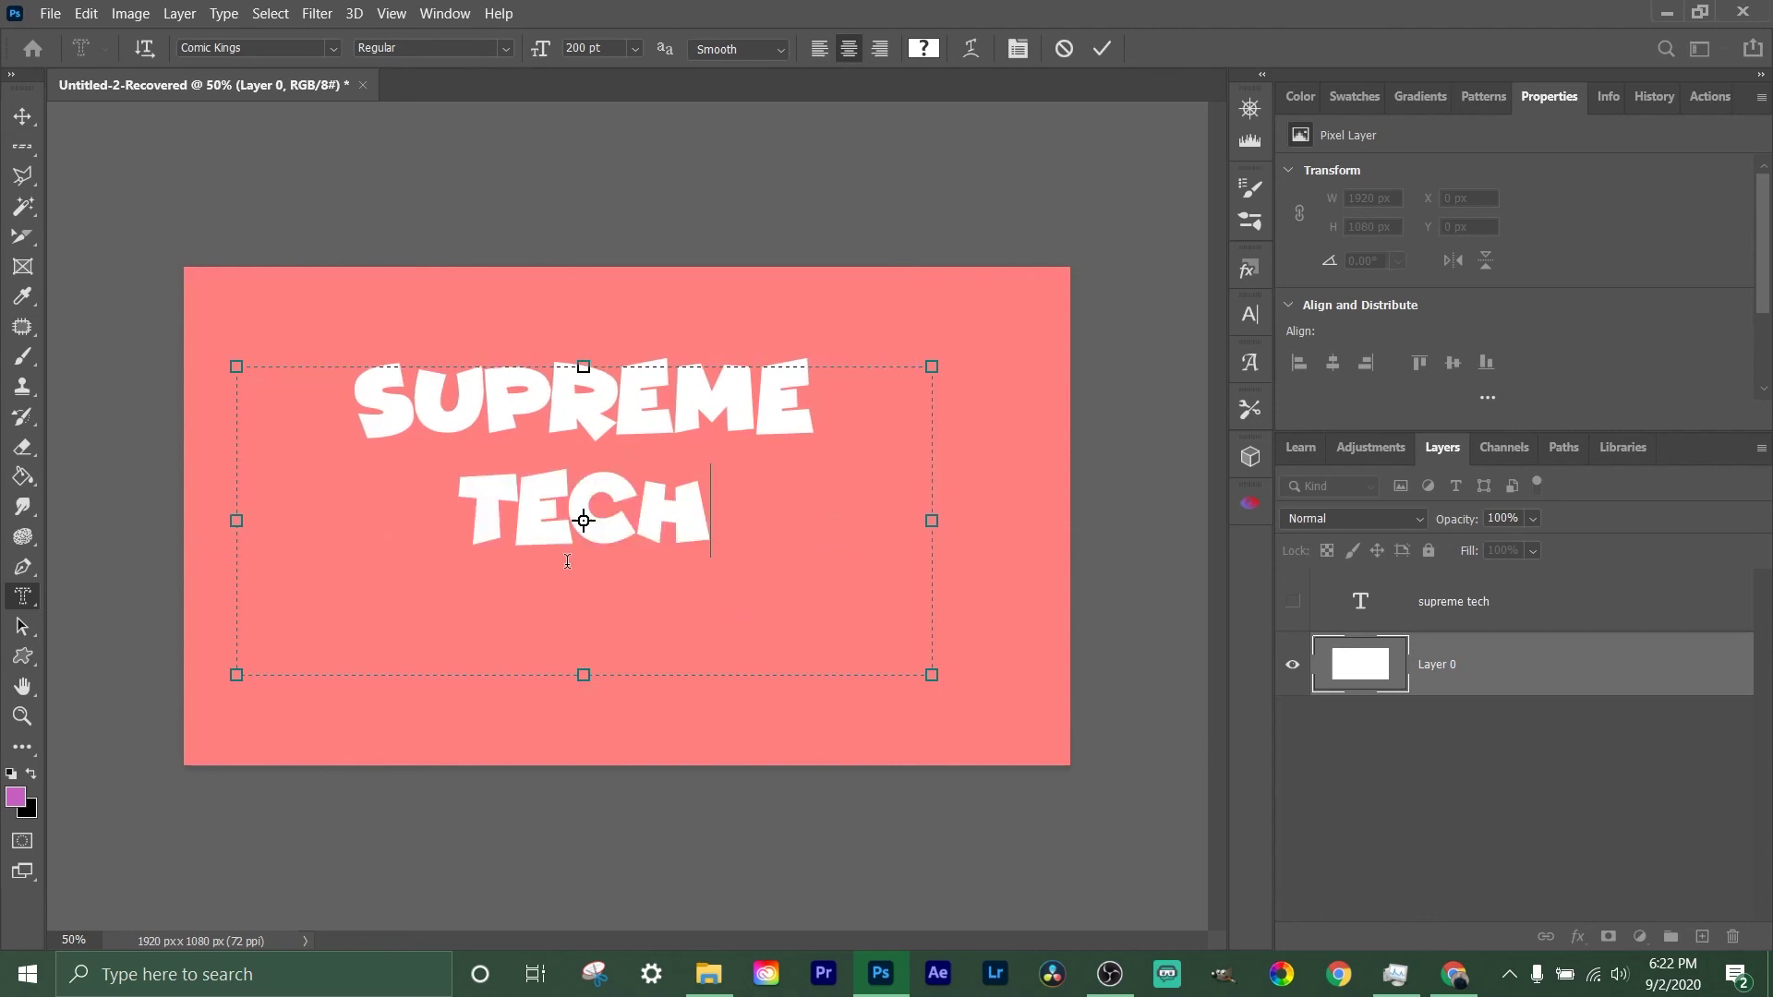
drag(598, 415, 638, 423)
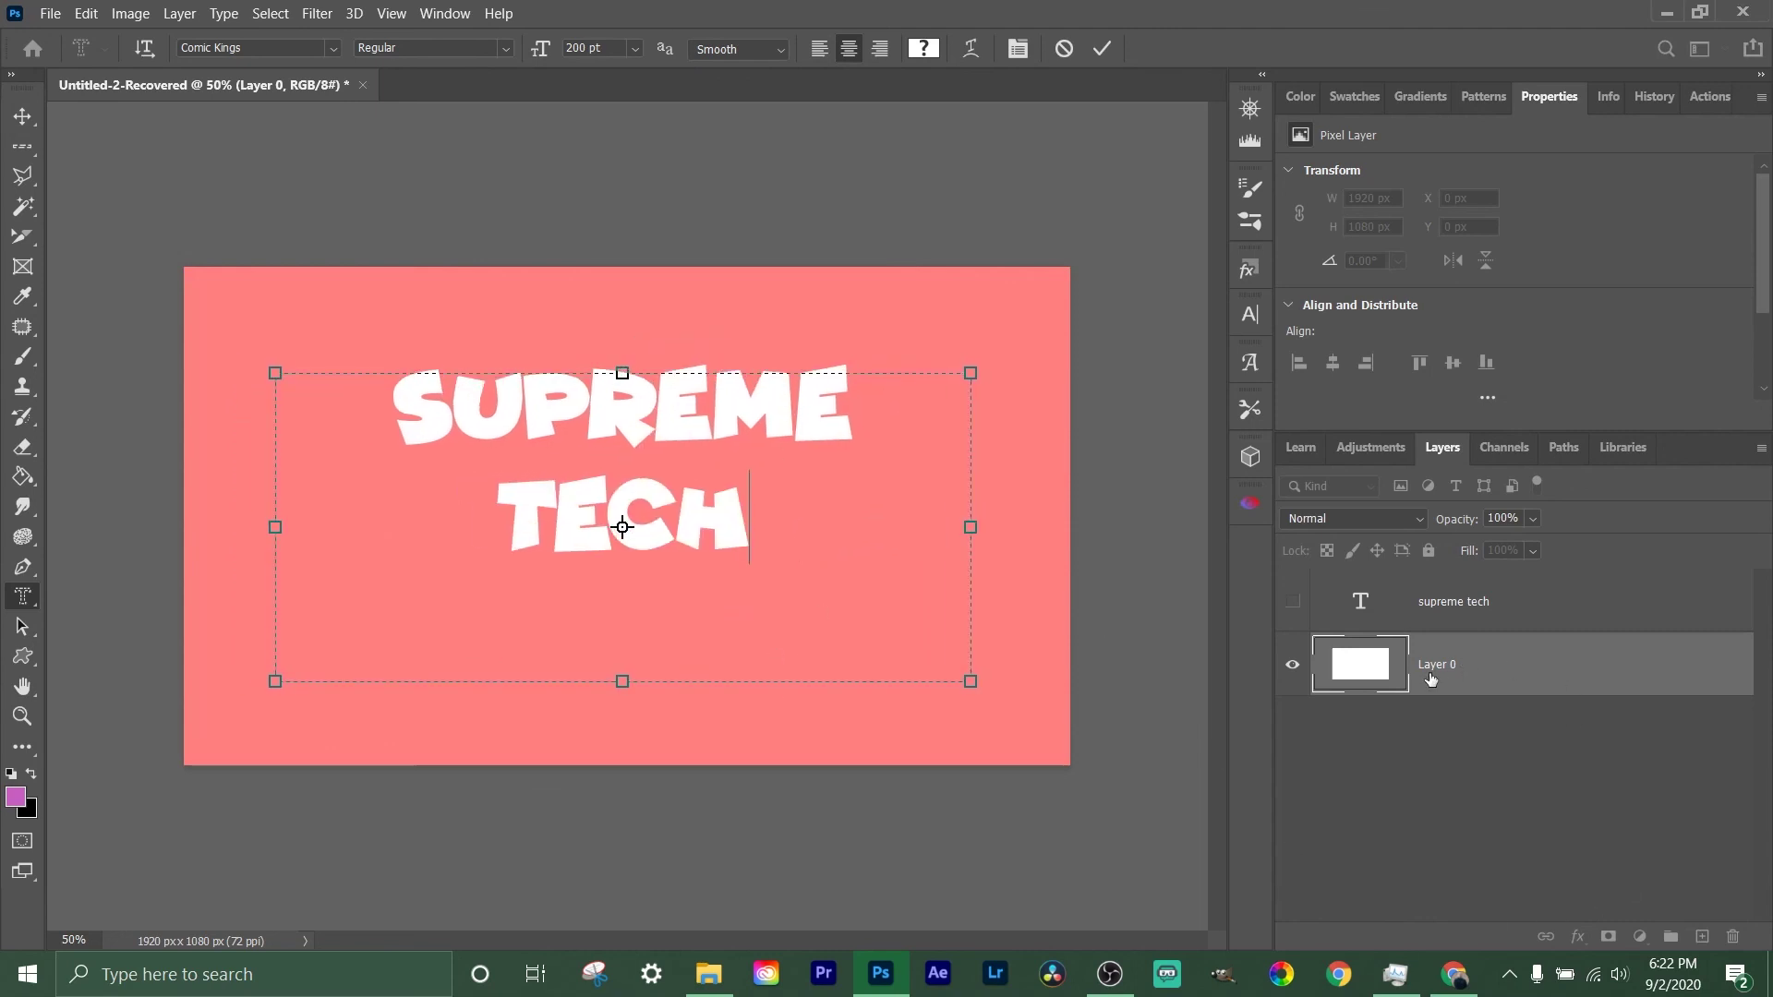
click(1468, 661)
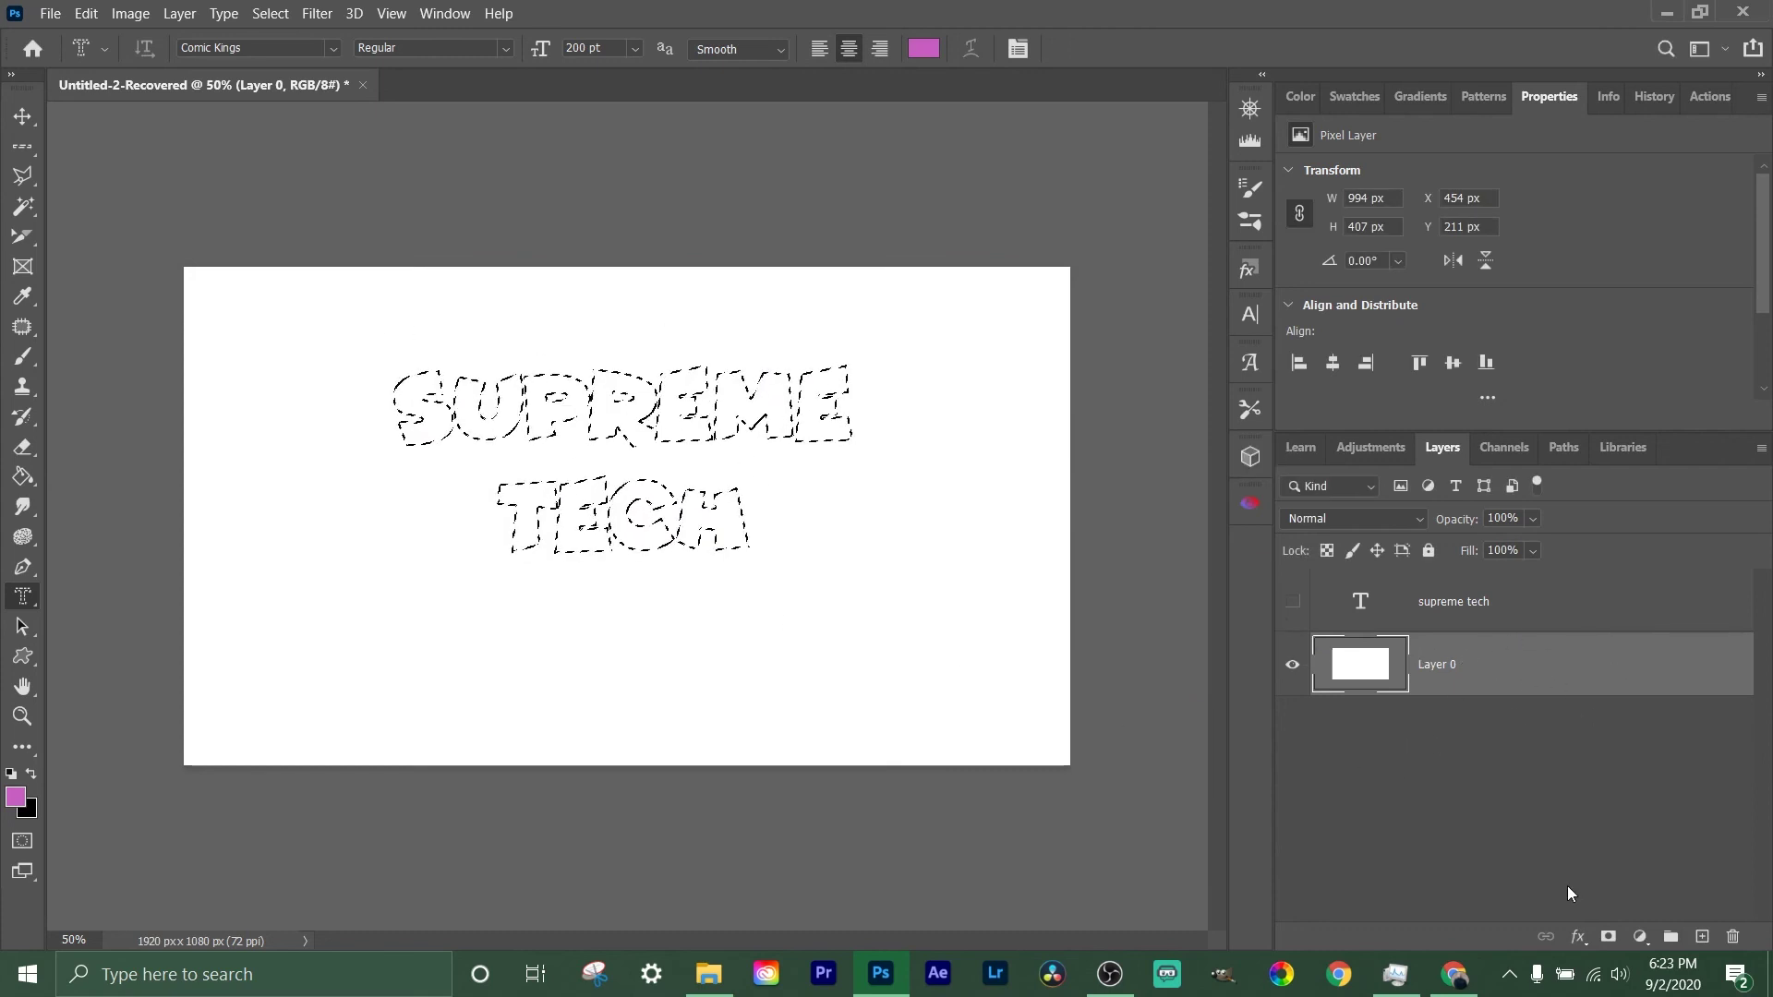
click(1609, 936)
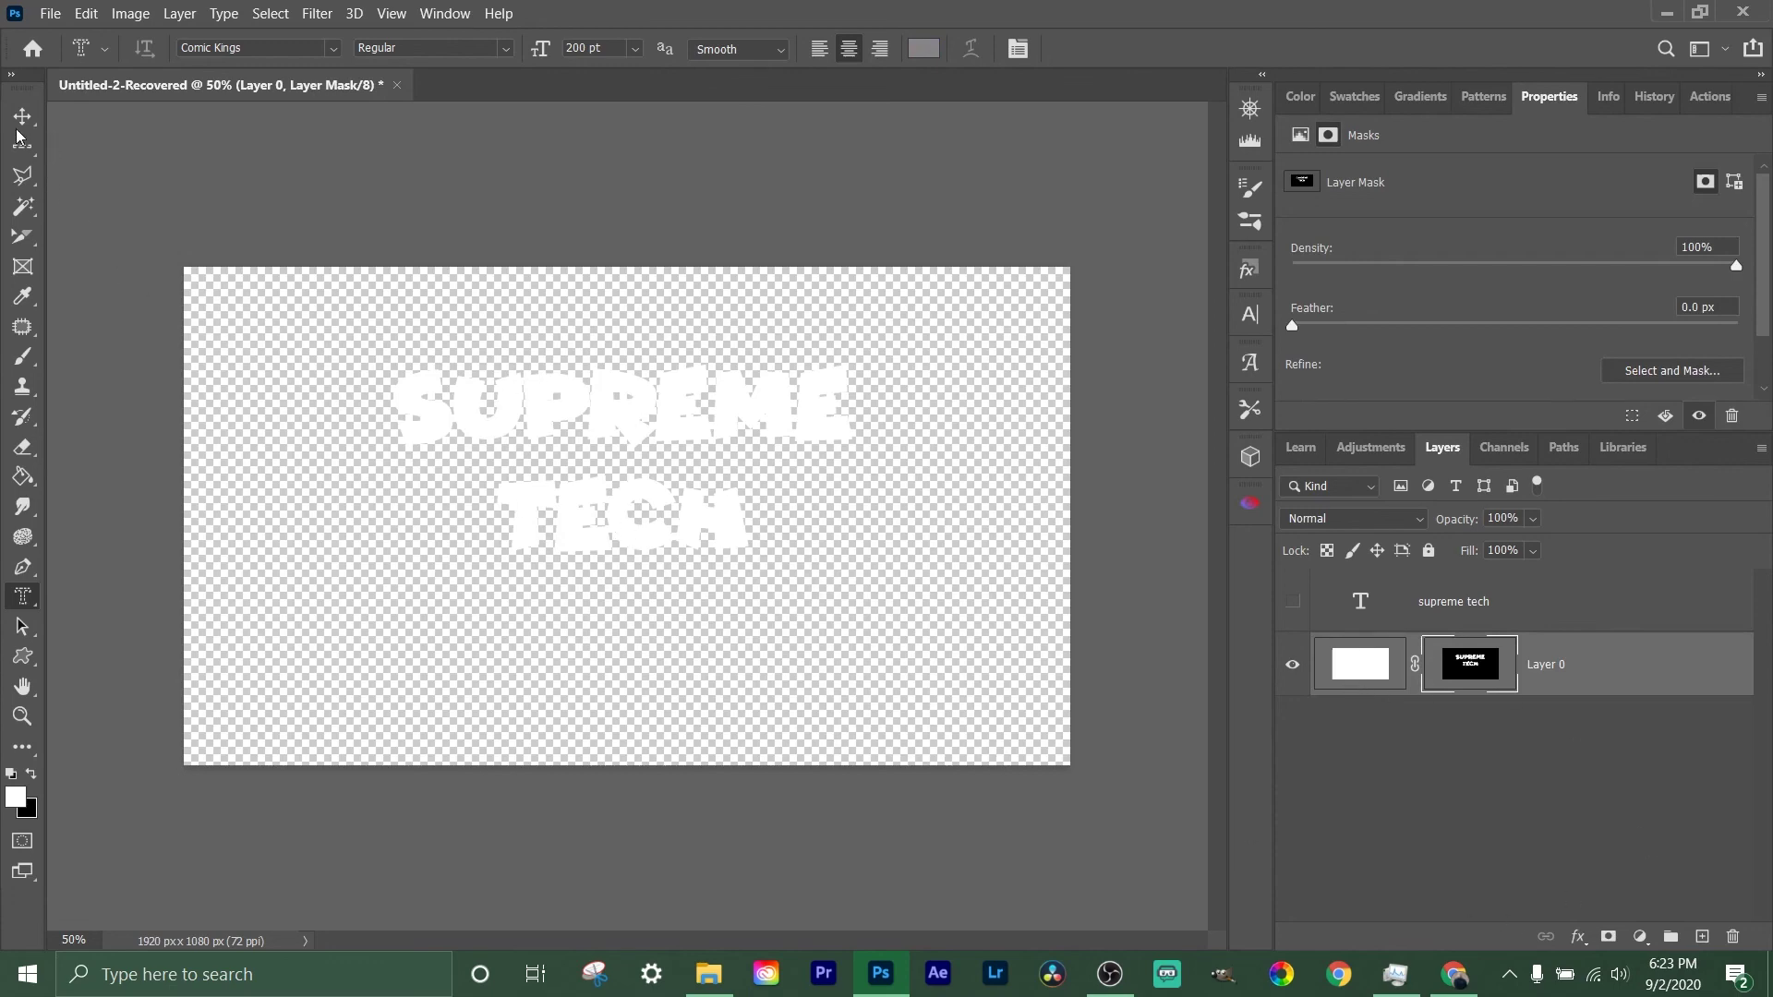
Discard the stray type-mask entry and invert Layer 0's layer mask.
drag(510, 403, 518, 409)
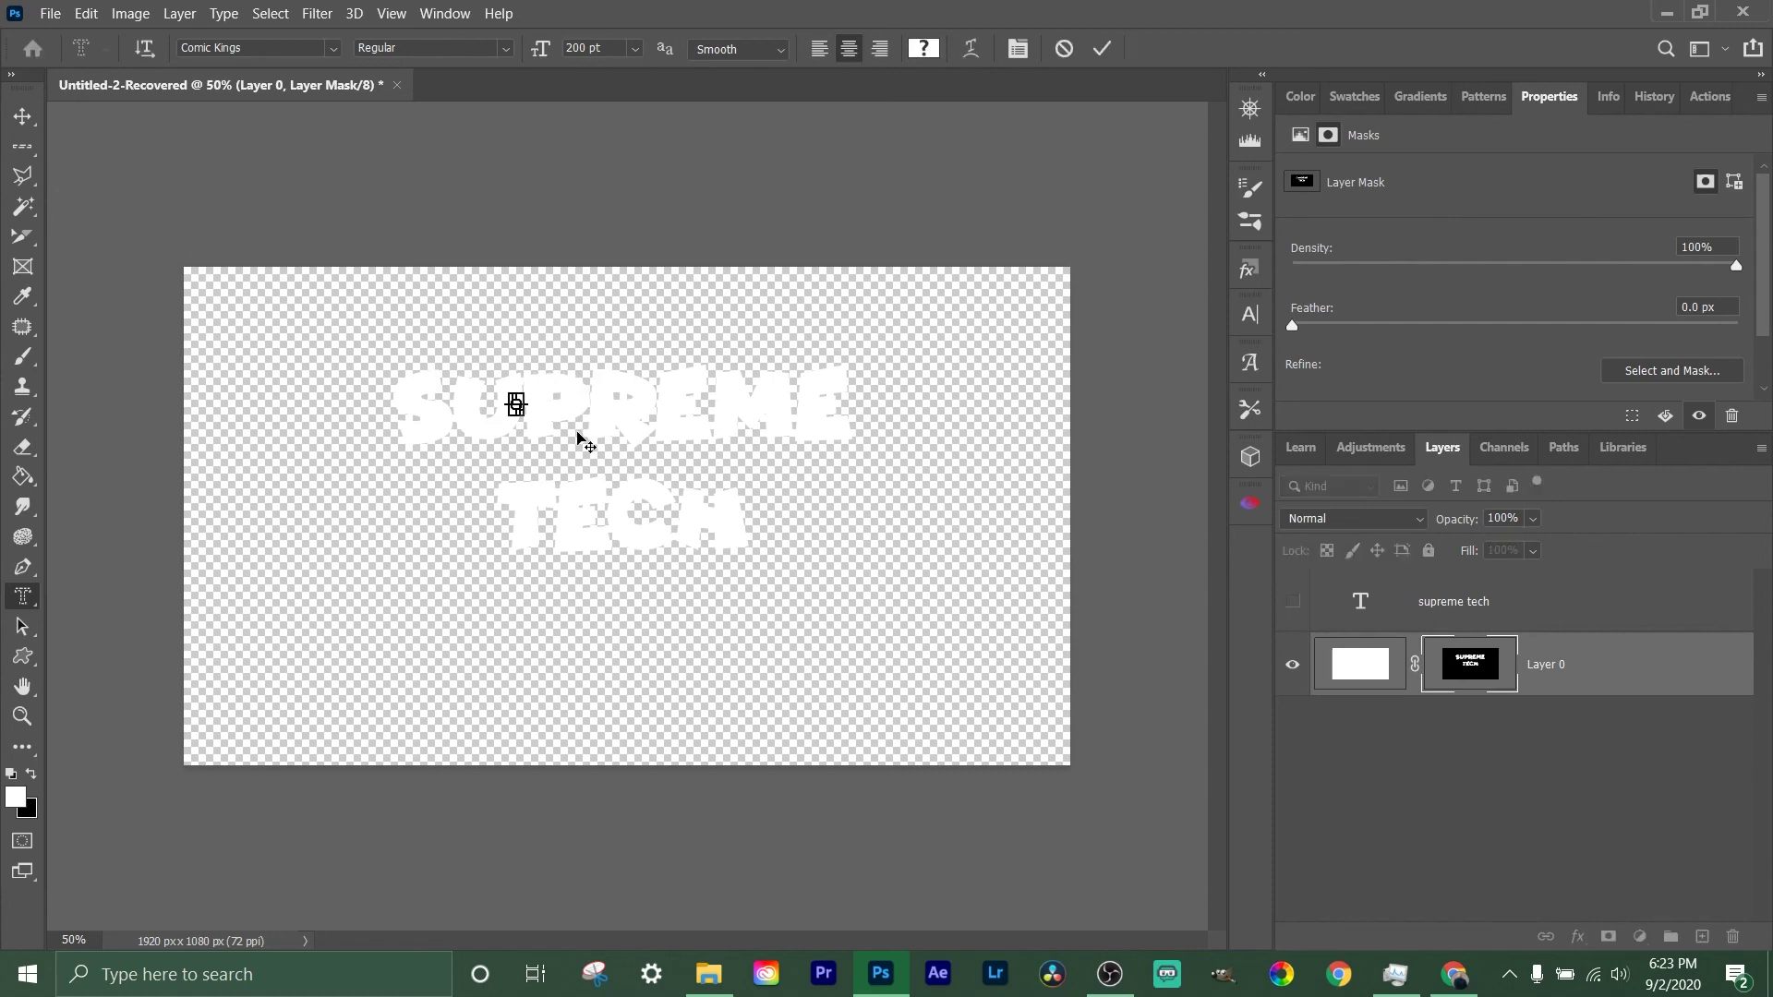
key(Escape)
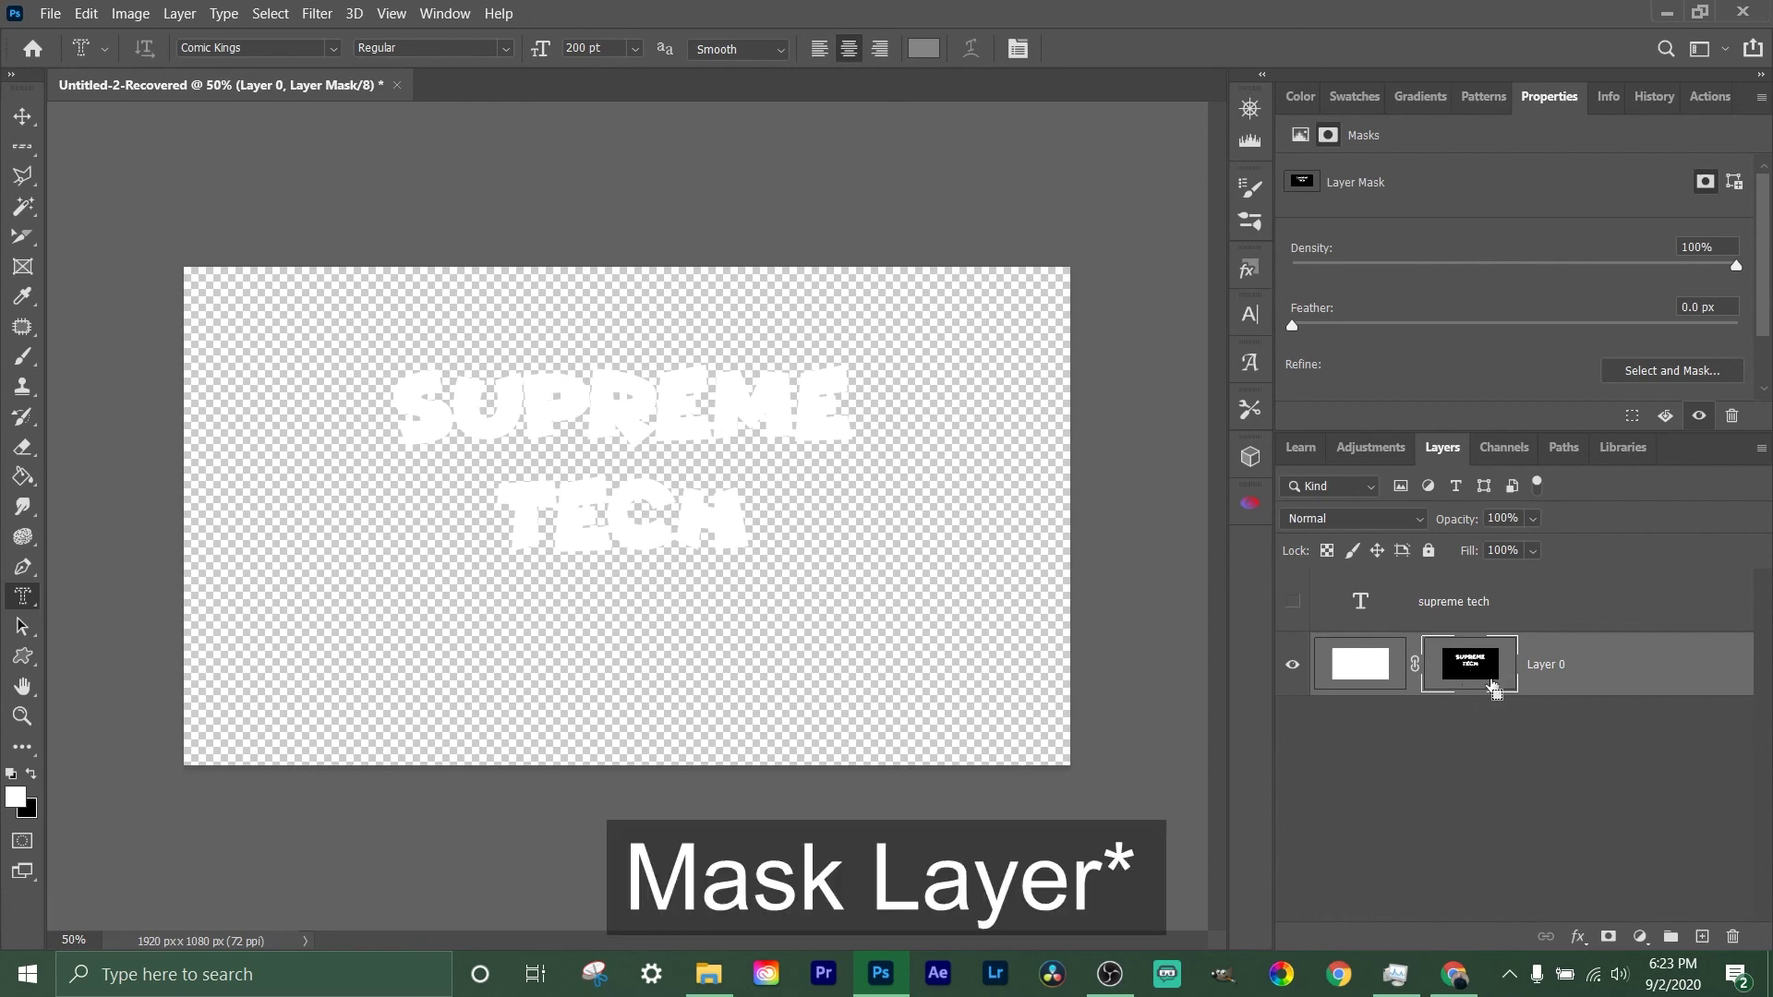
key(ctrl+i)
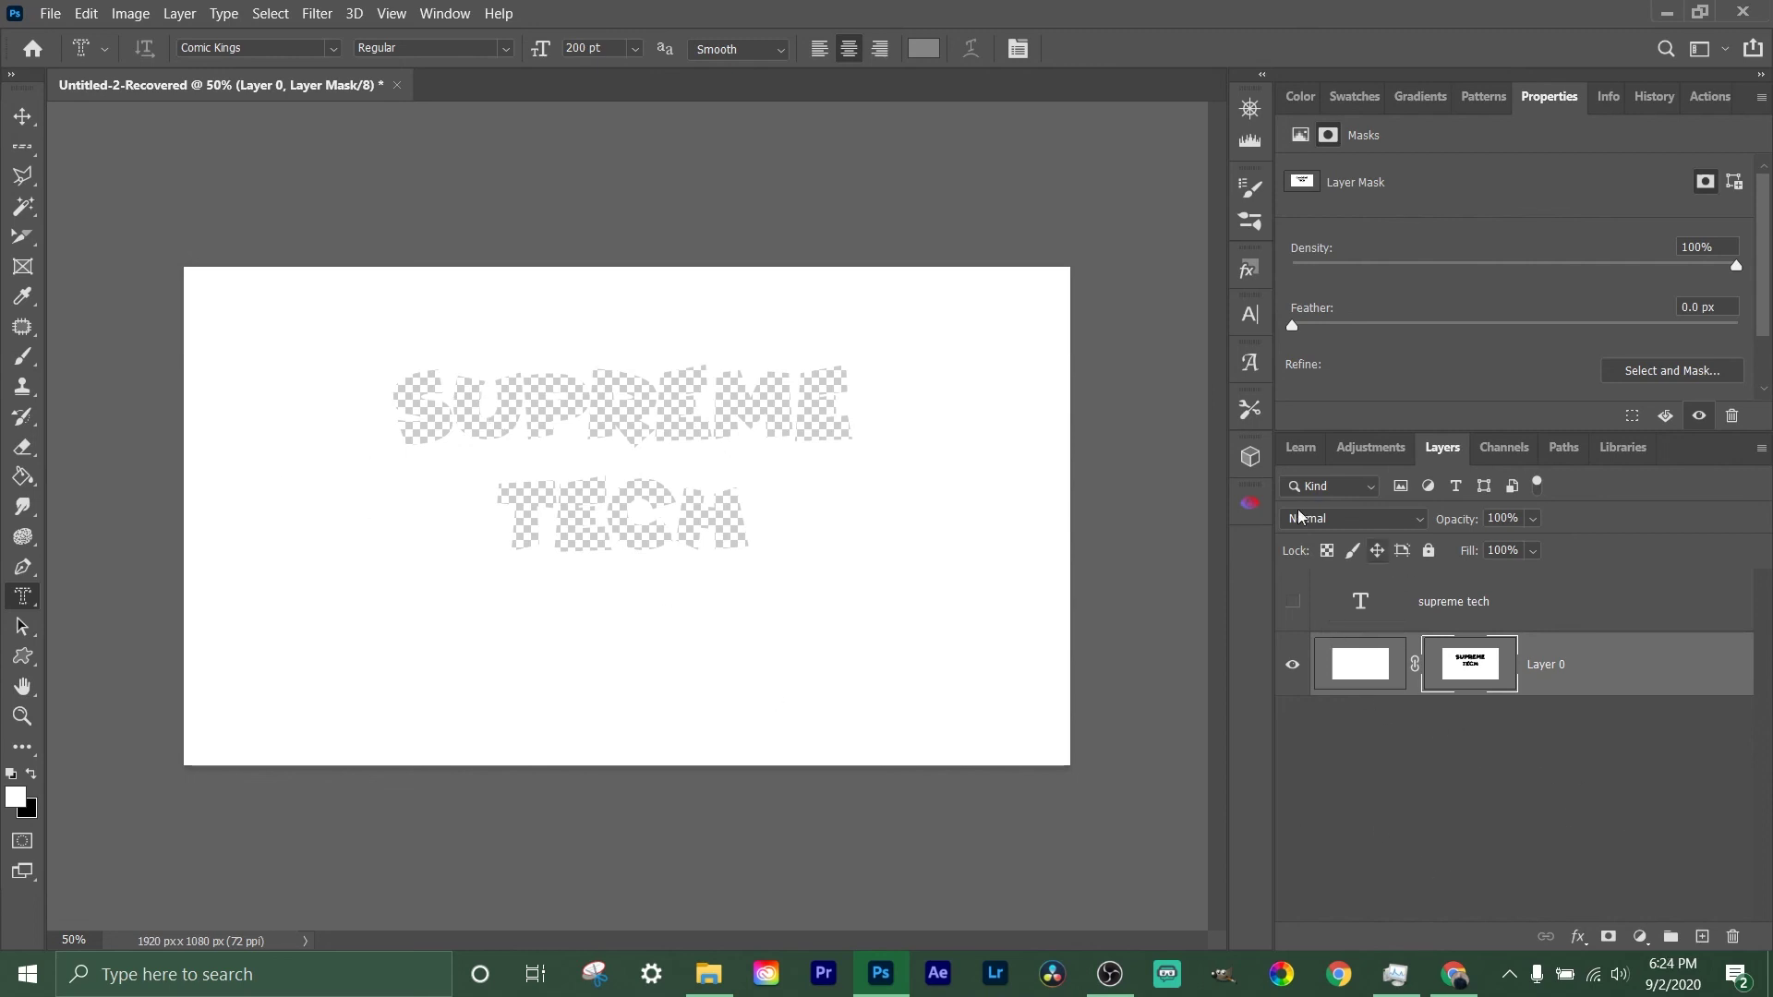
Search the Free Stock Search photos for "clouds".
click(1250, 502)
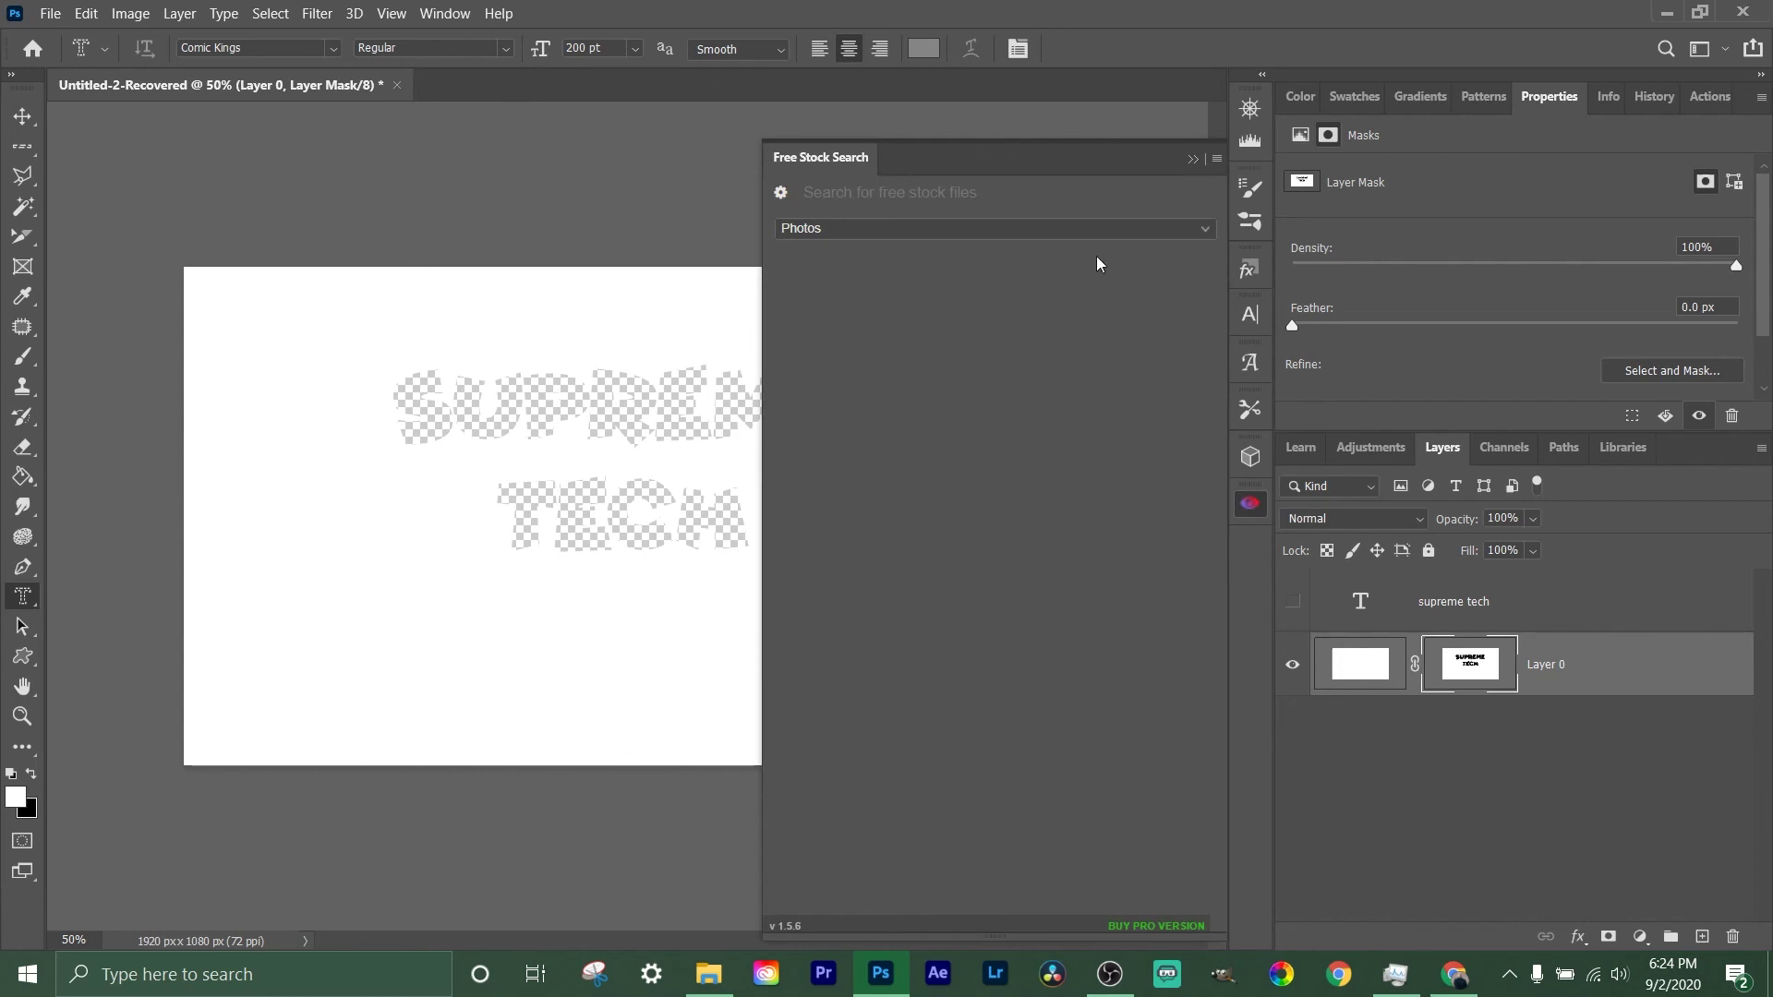
click(1106, 231)
click(924, 247)
click(865, 194)
text(clouds)
key(Return)
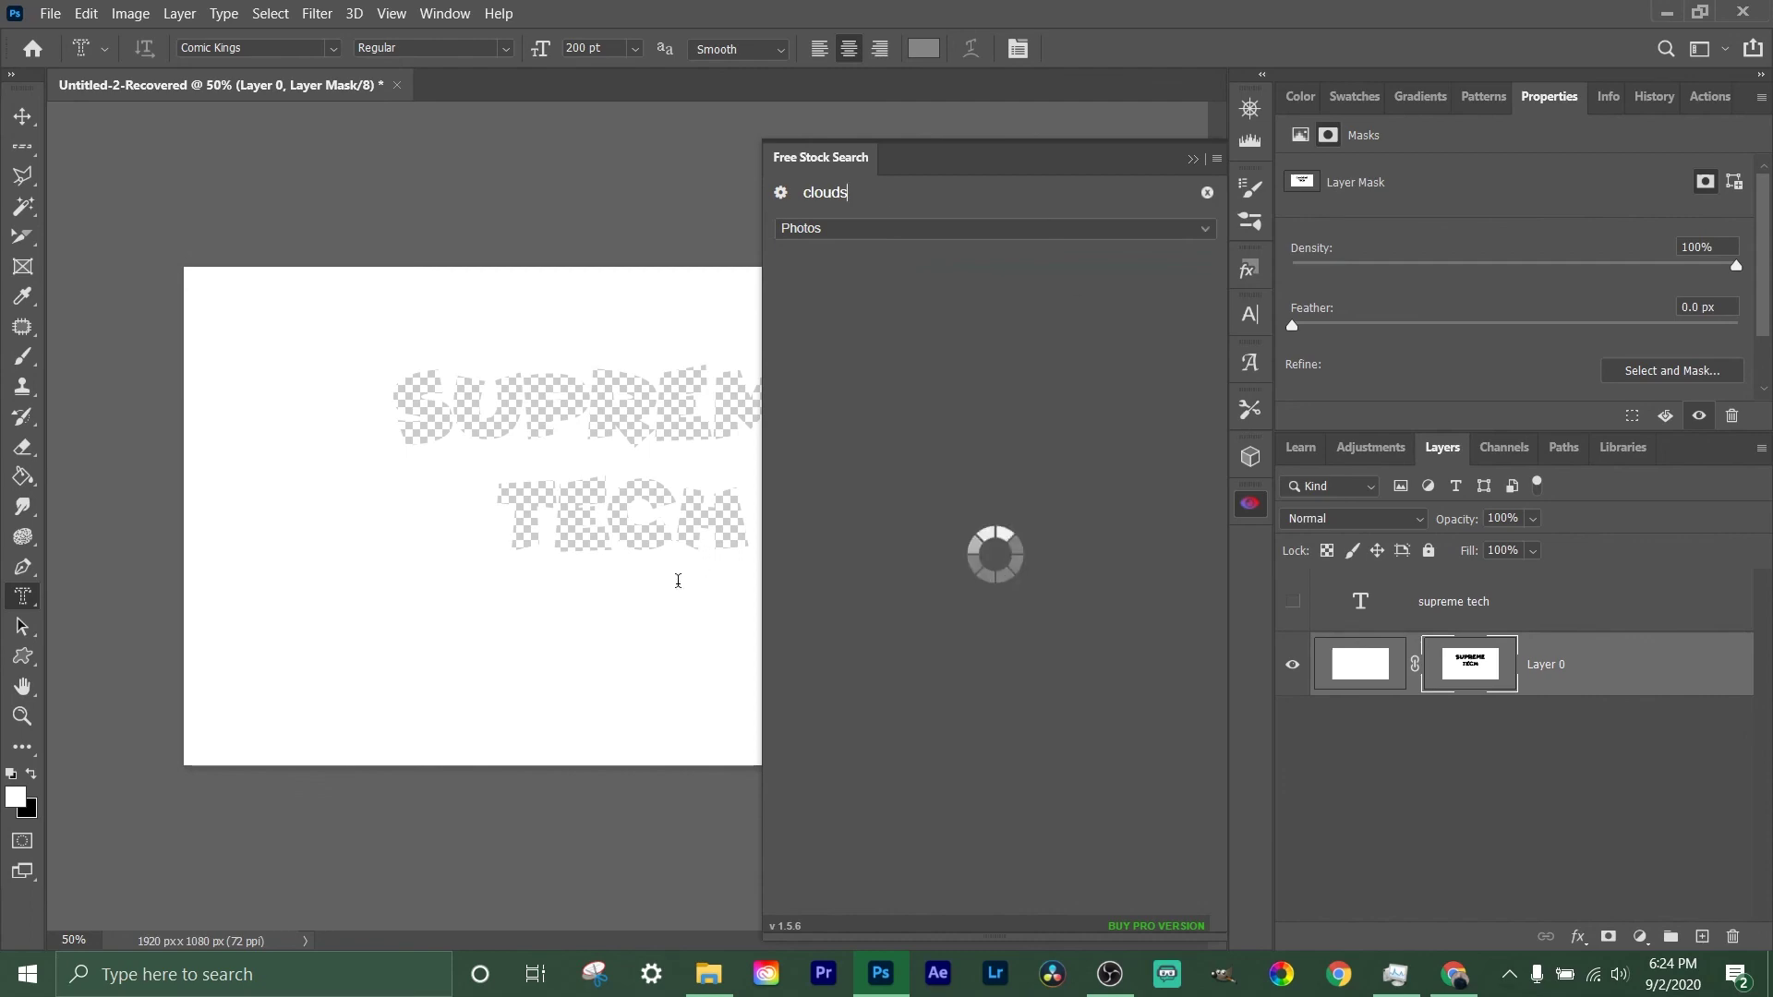
Place the dark teal clouds photo from the results in the document and move its layer below Layer 0.
scroll(981, 790, down, 5)
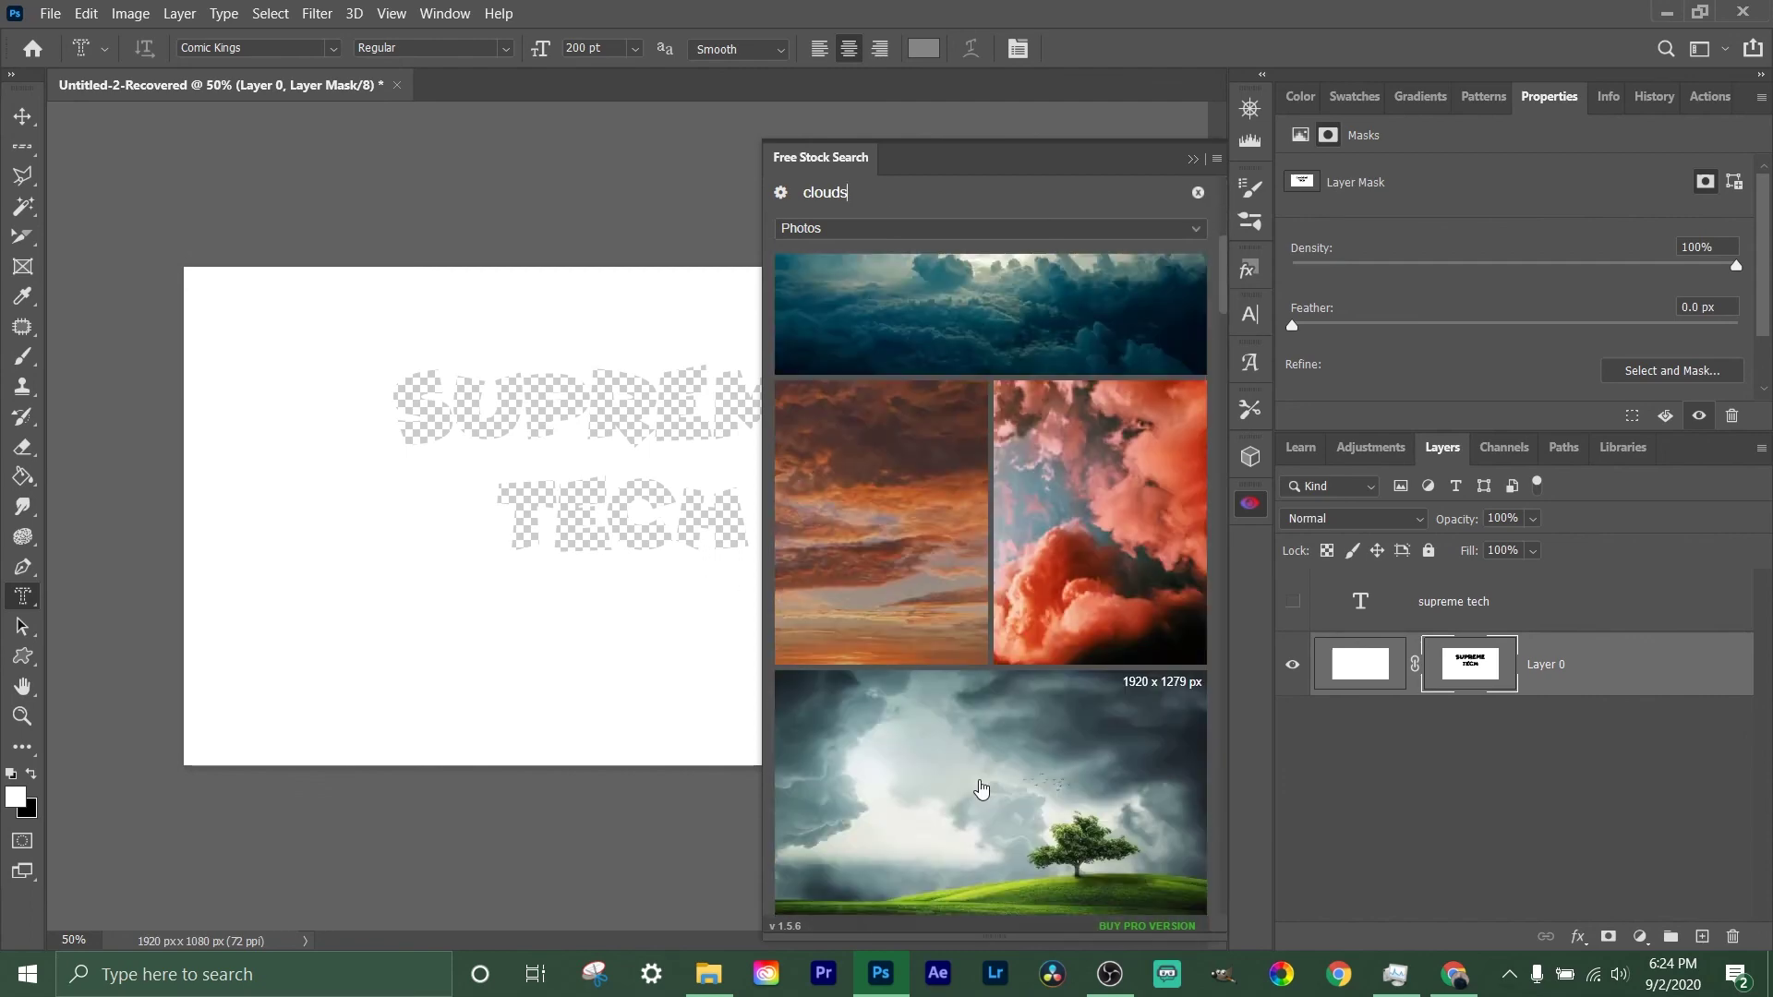
scroll(993, 647, up, 2)
click(1001, 554)
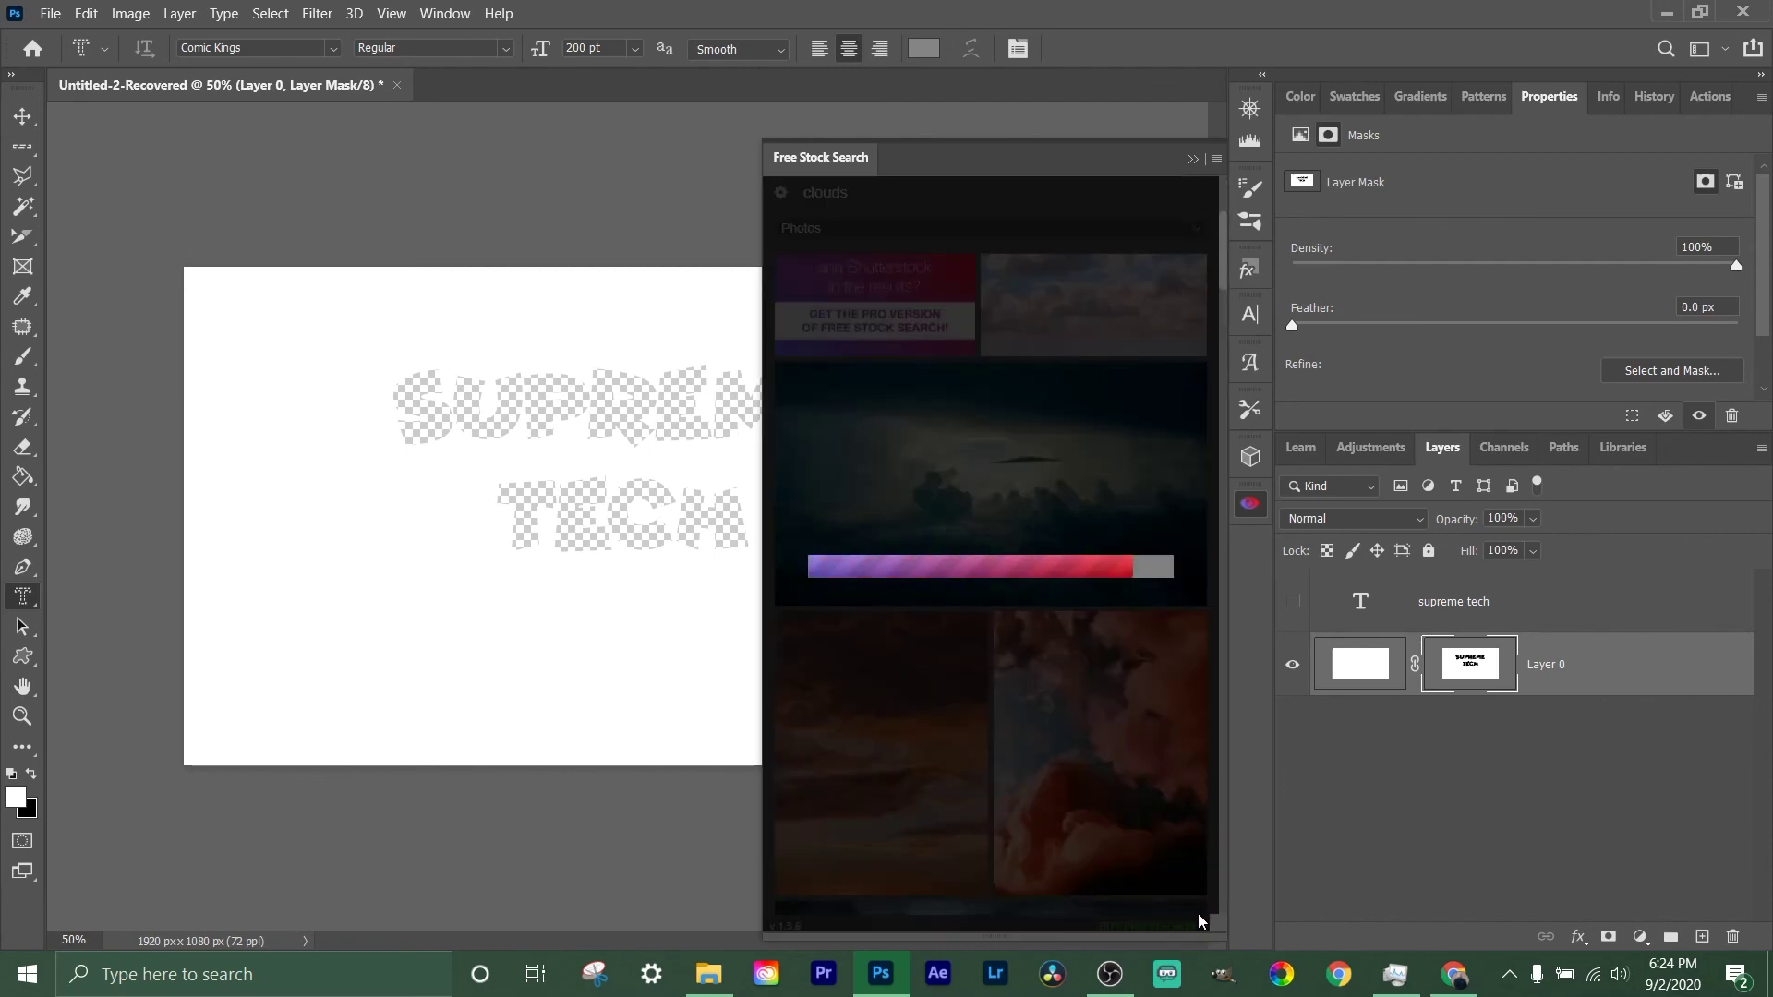
drag(1533, 670, 1546, 768)
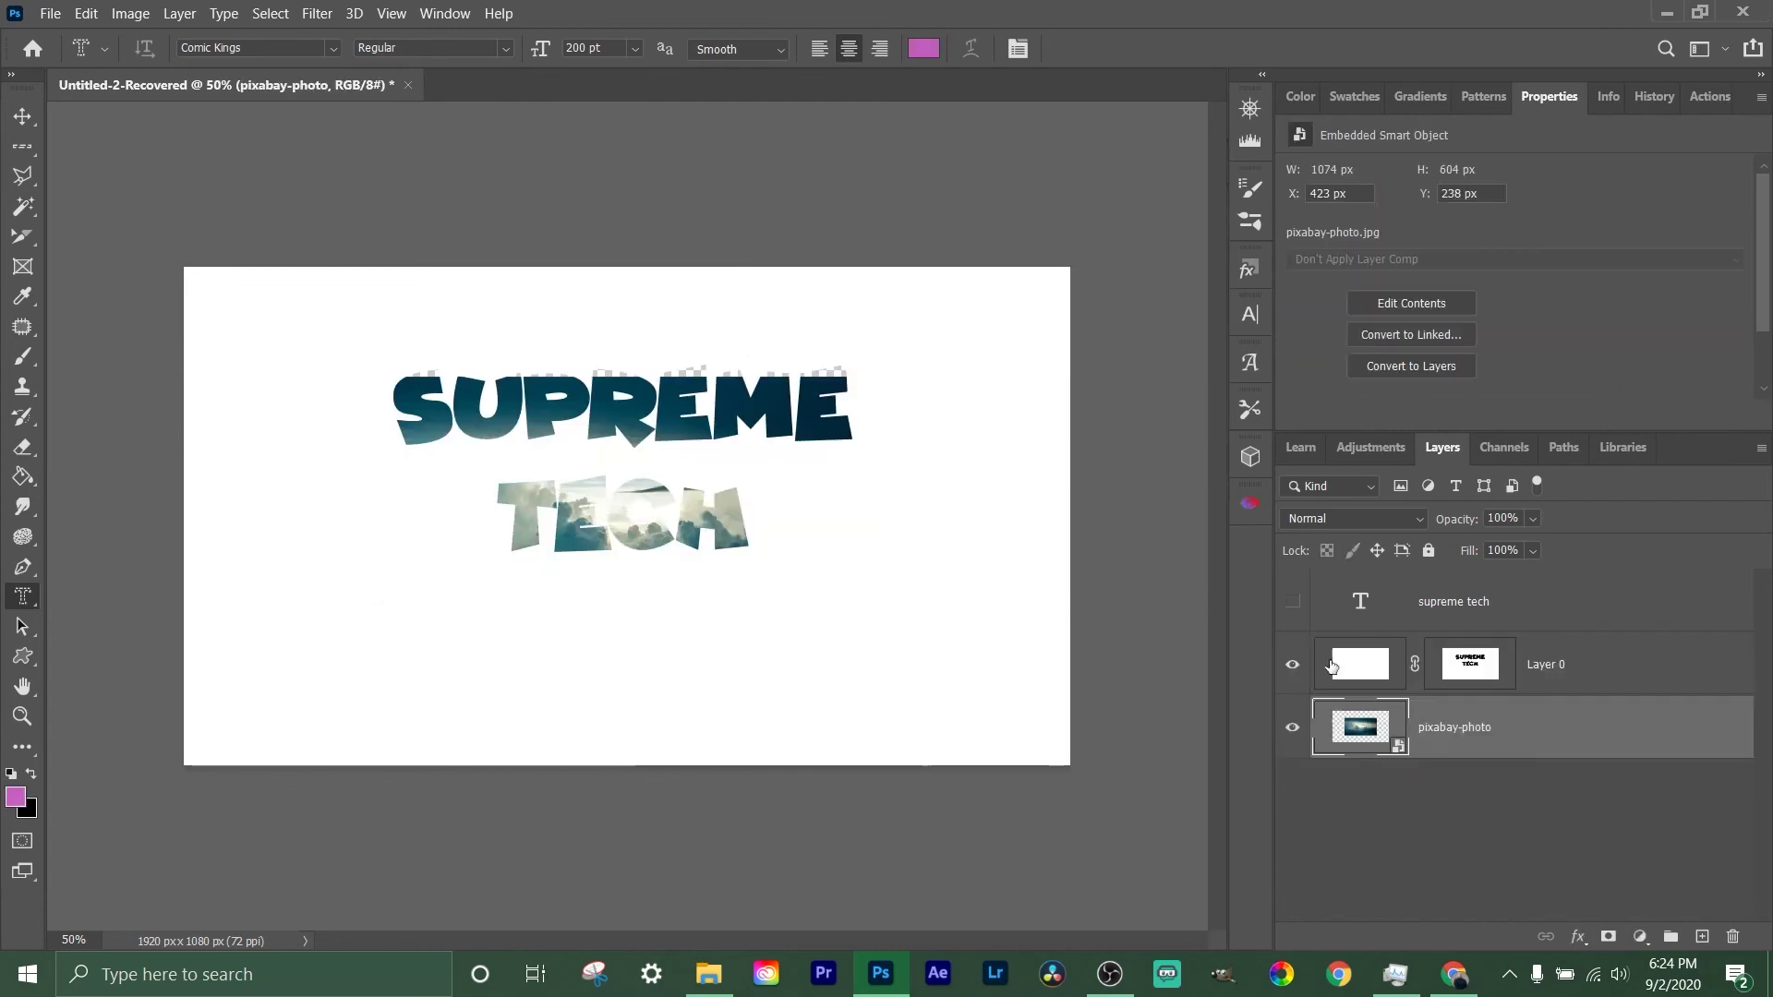
Hide Layer 0 and enlarge the clouds photo to about 2054 × 1155 px so it covers the whole canvas.
click(1293, 664)
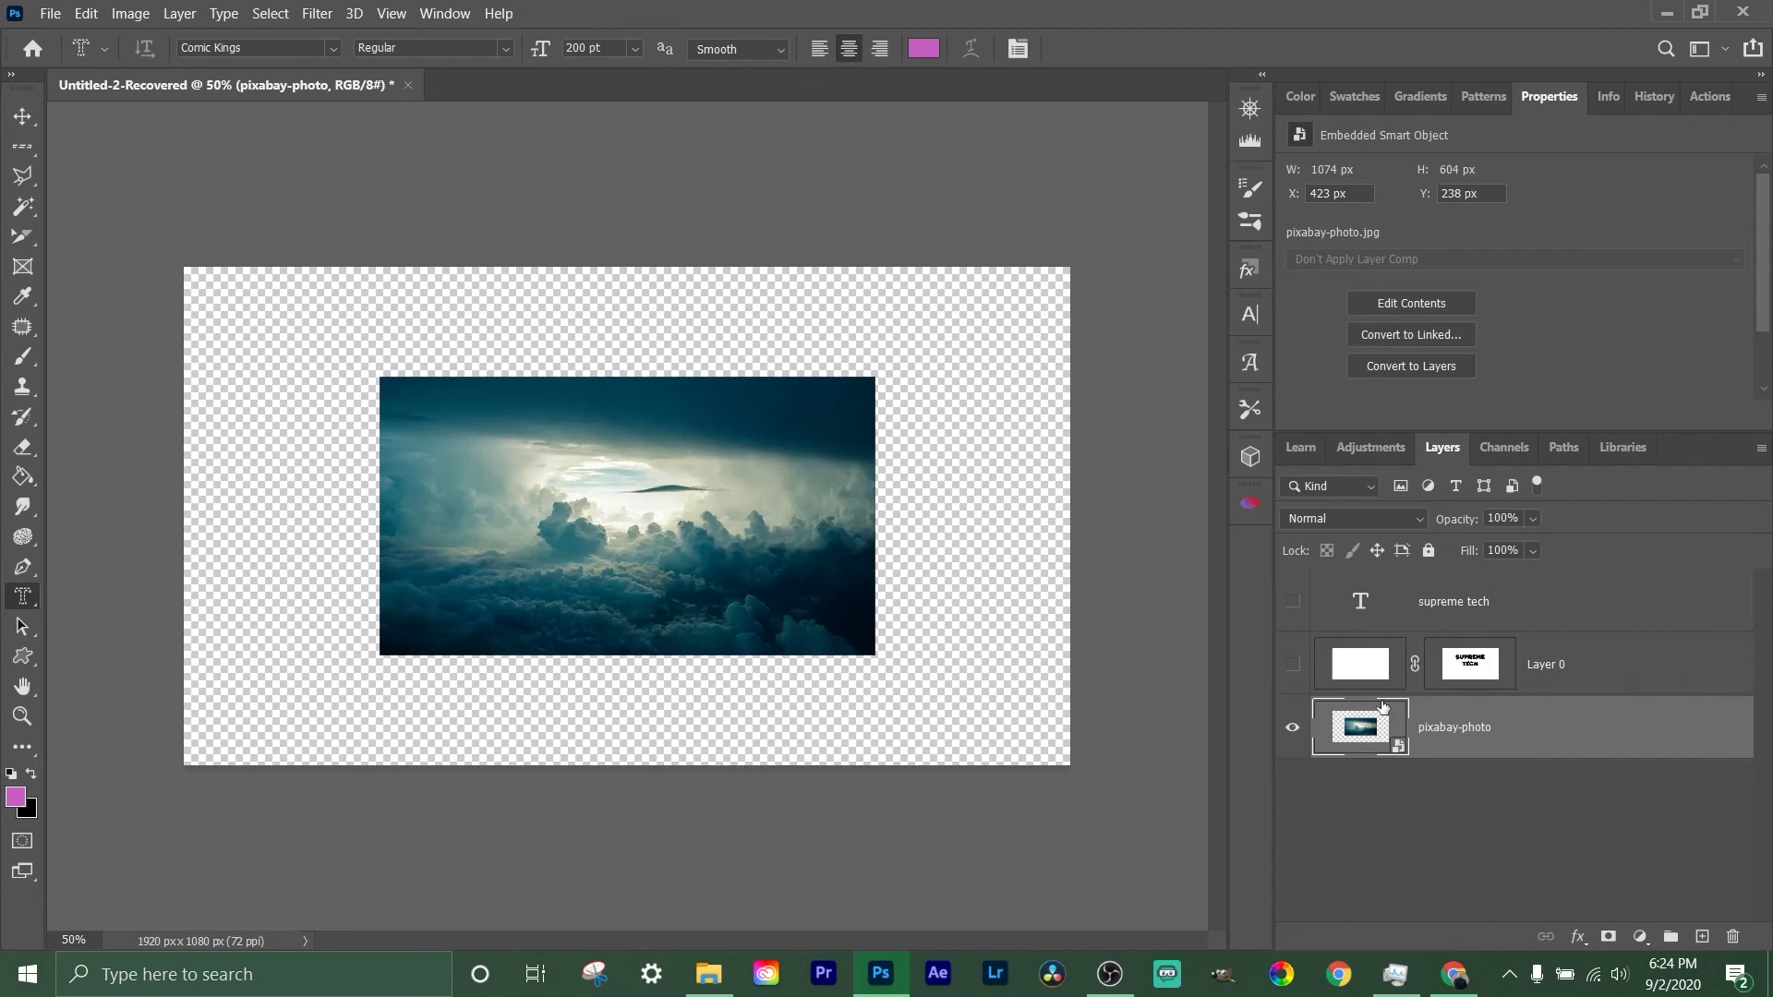
key(ctrl+t)
drag(381, 378, 160, 273)
drag(878, 653, 1121, 793)
key(Return)
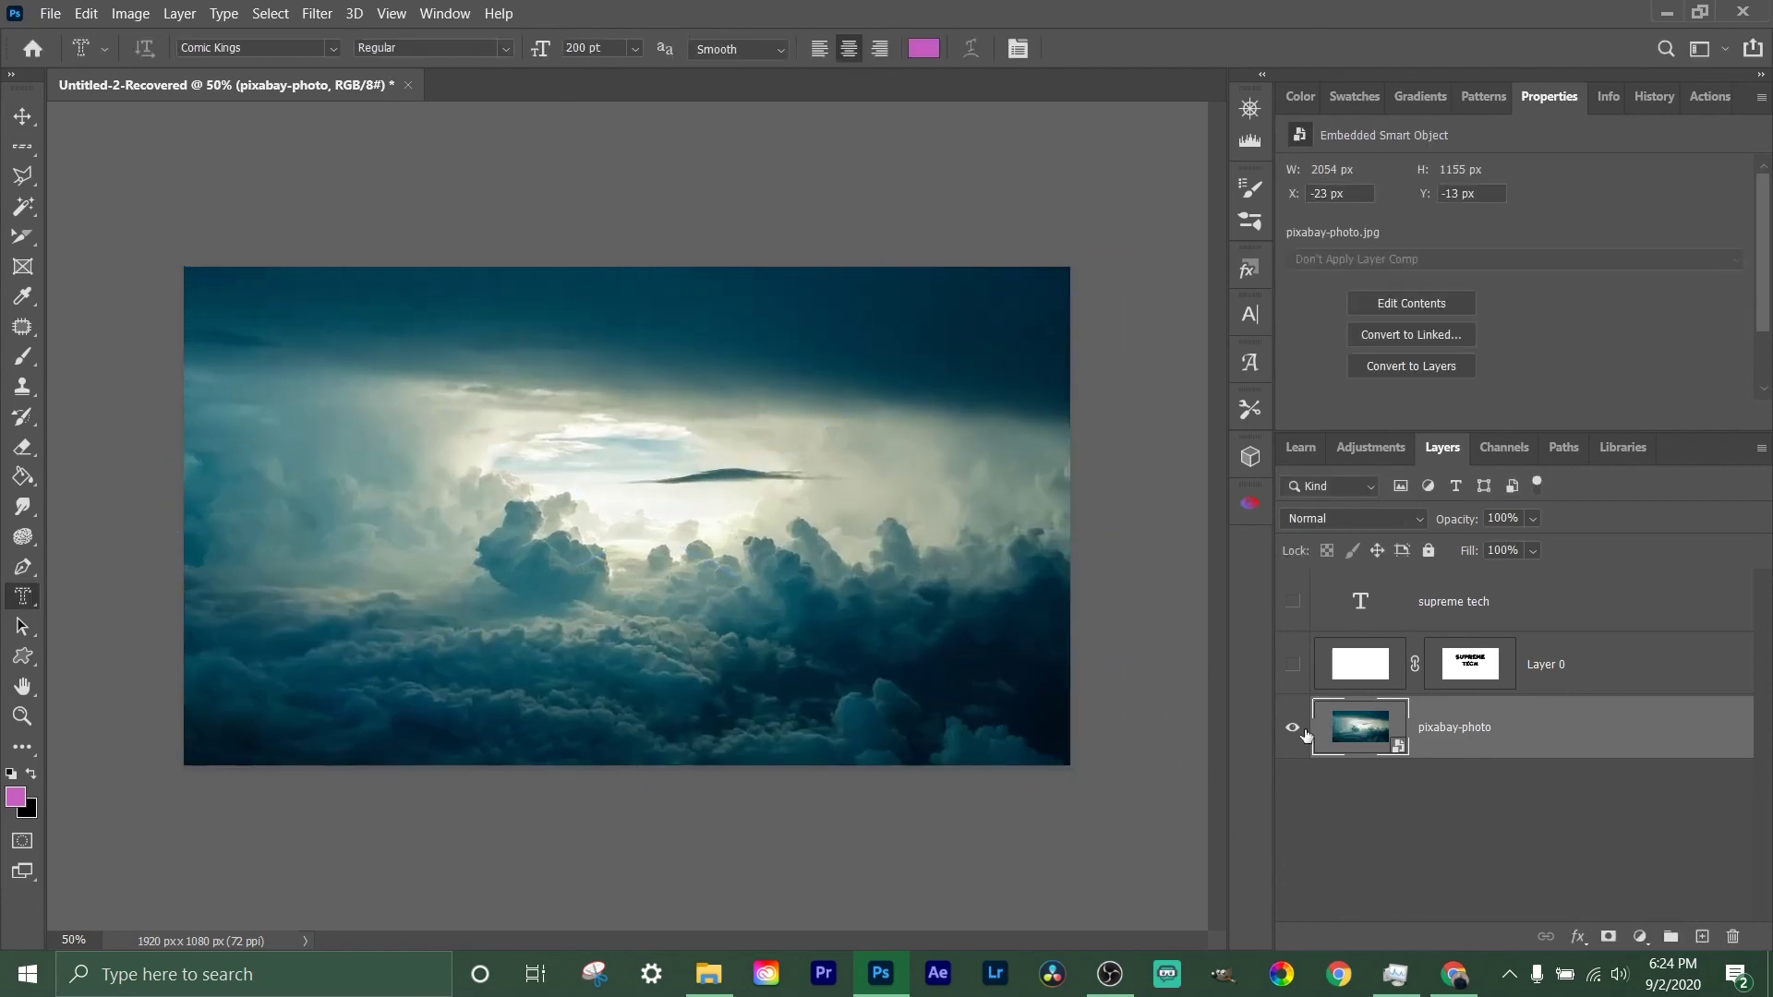
Show Layer 0 and invert its layer mask to make the lettering solid white over the clouds.
click(1292, 663)
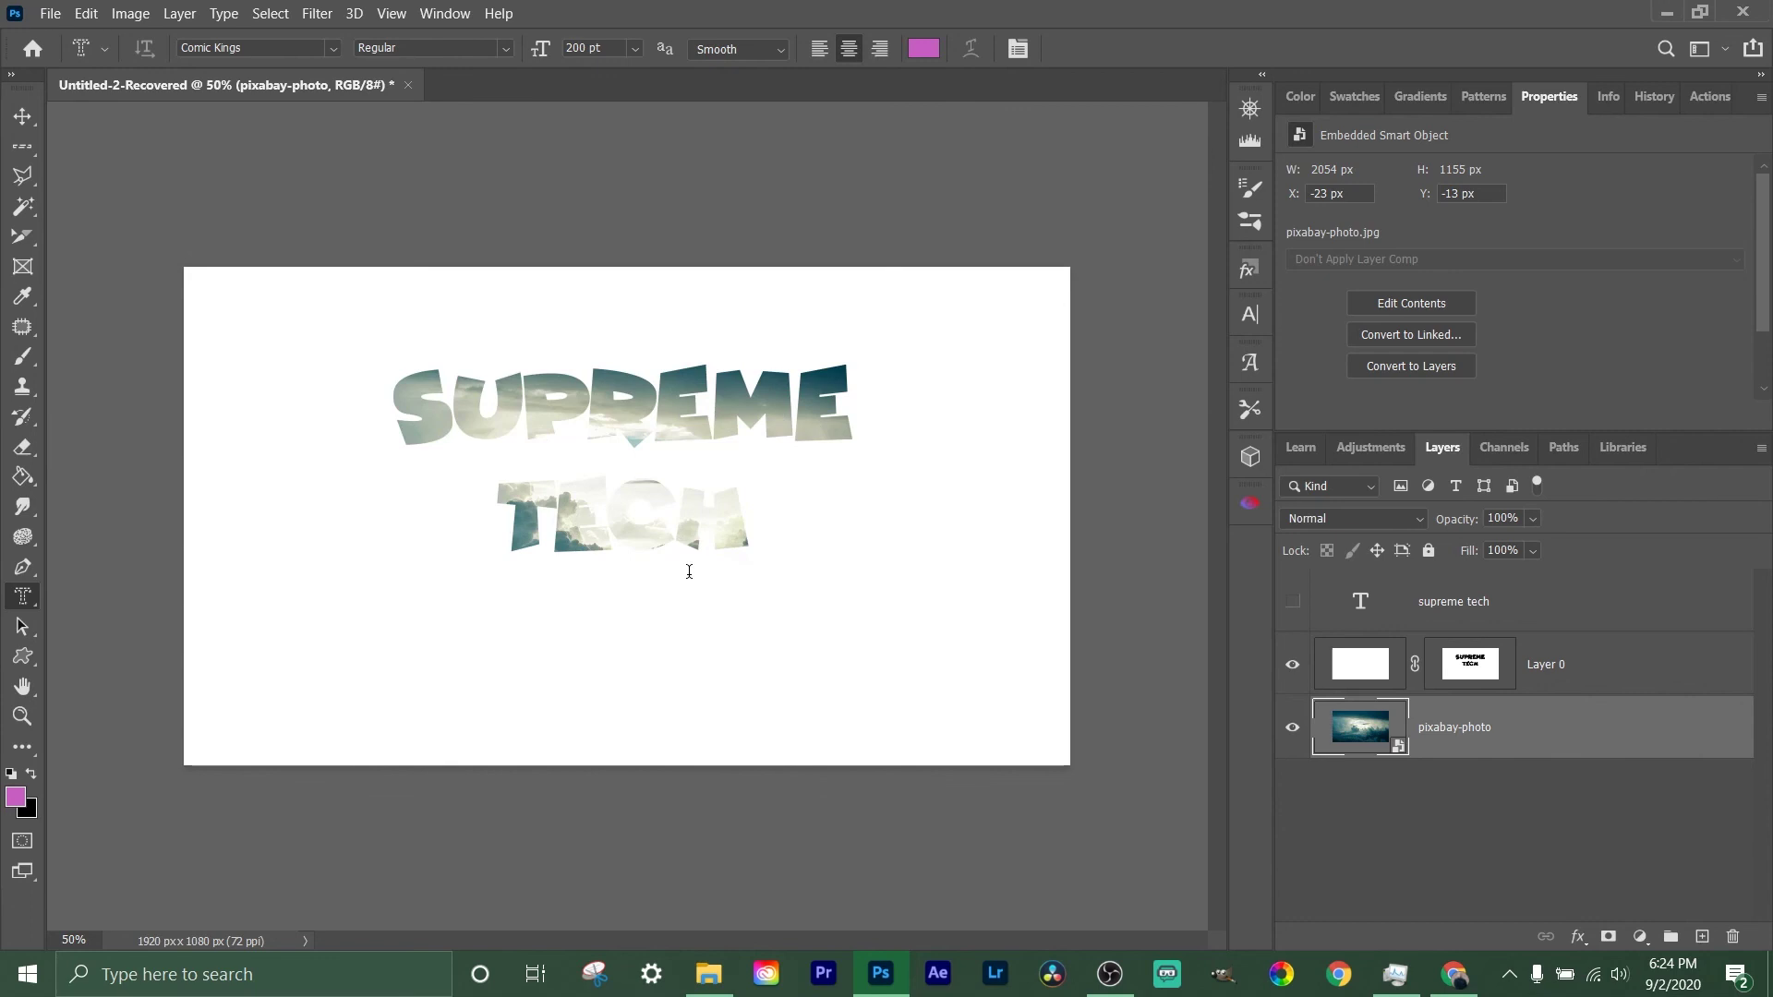
click(1459, 667)
key(ctrl+i)
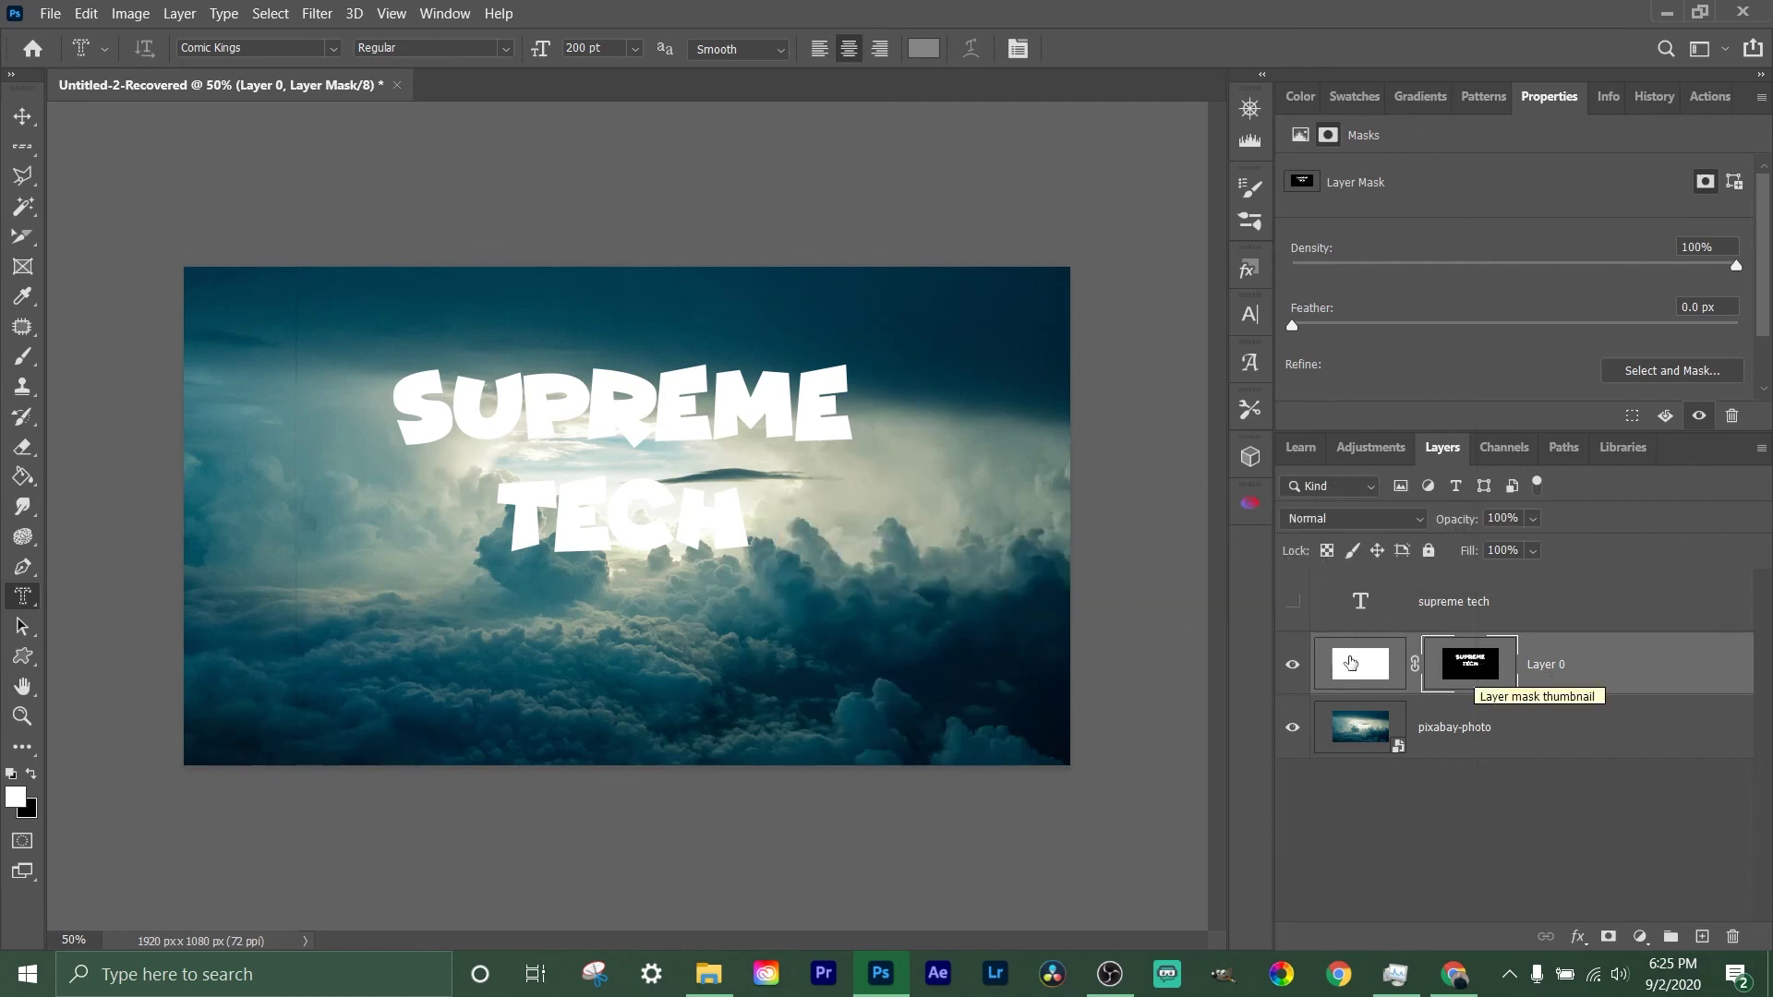
Show the supreme tech text layer, hide Layer 0, and make the text layer active above the clouds photo.
scroll(1367, 267, down, 2)
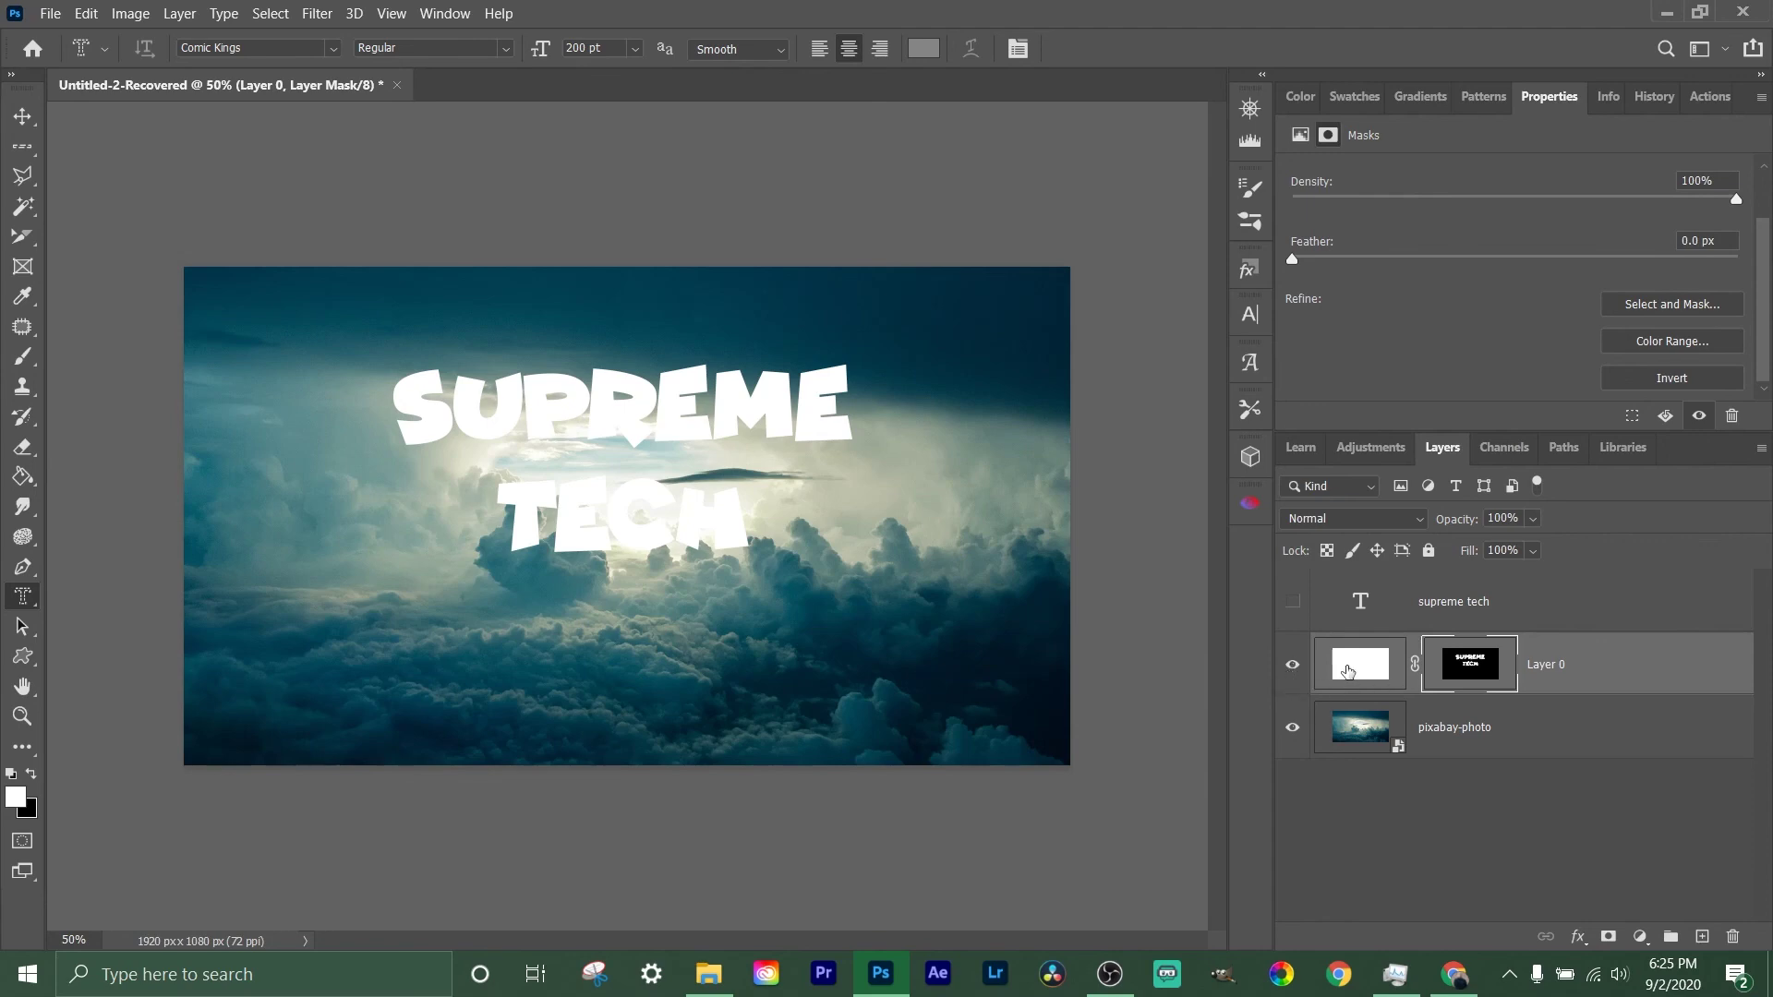
click(1354, 672)
click(1292, 602)
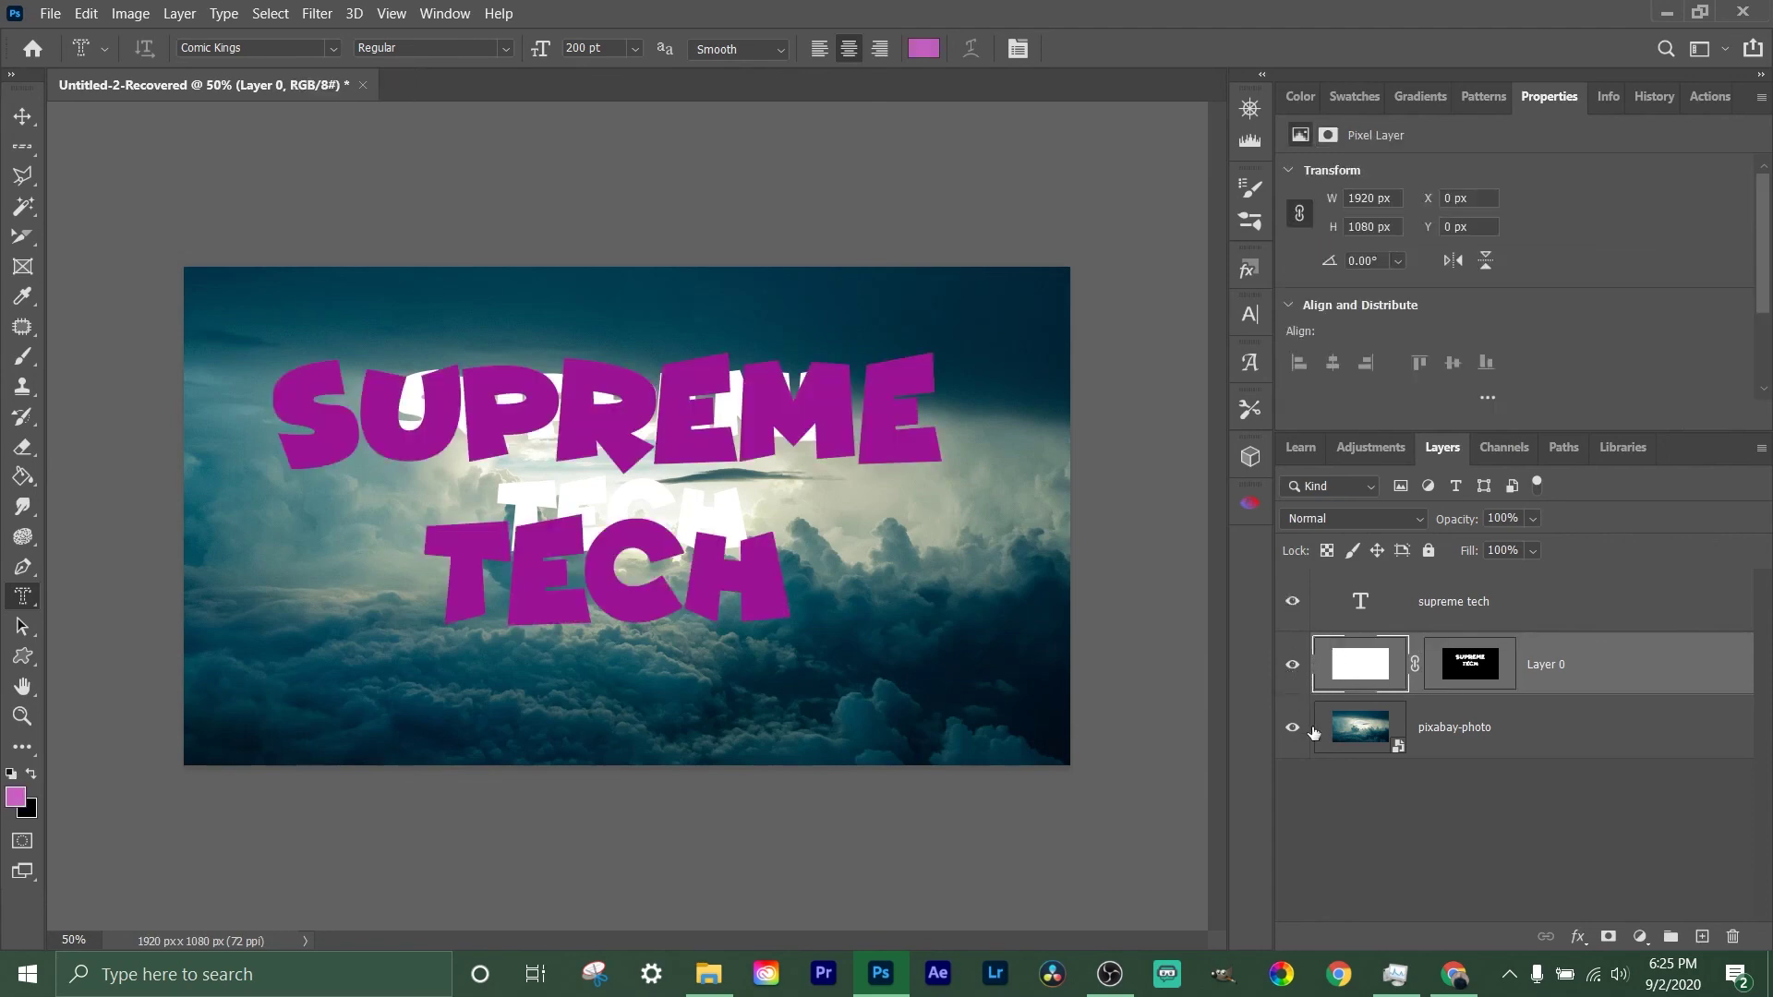
click(1293, 665)
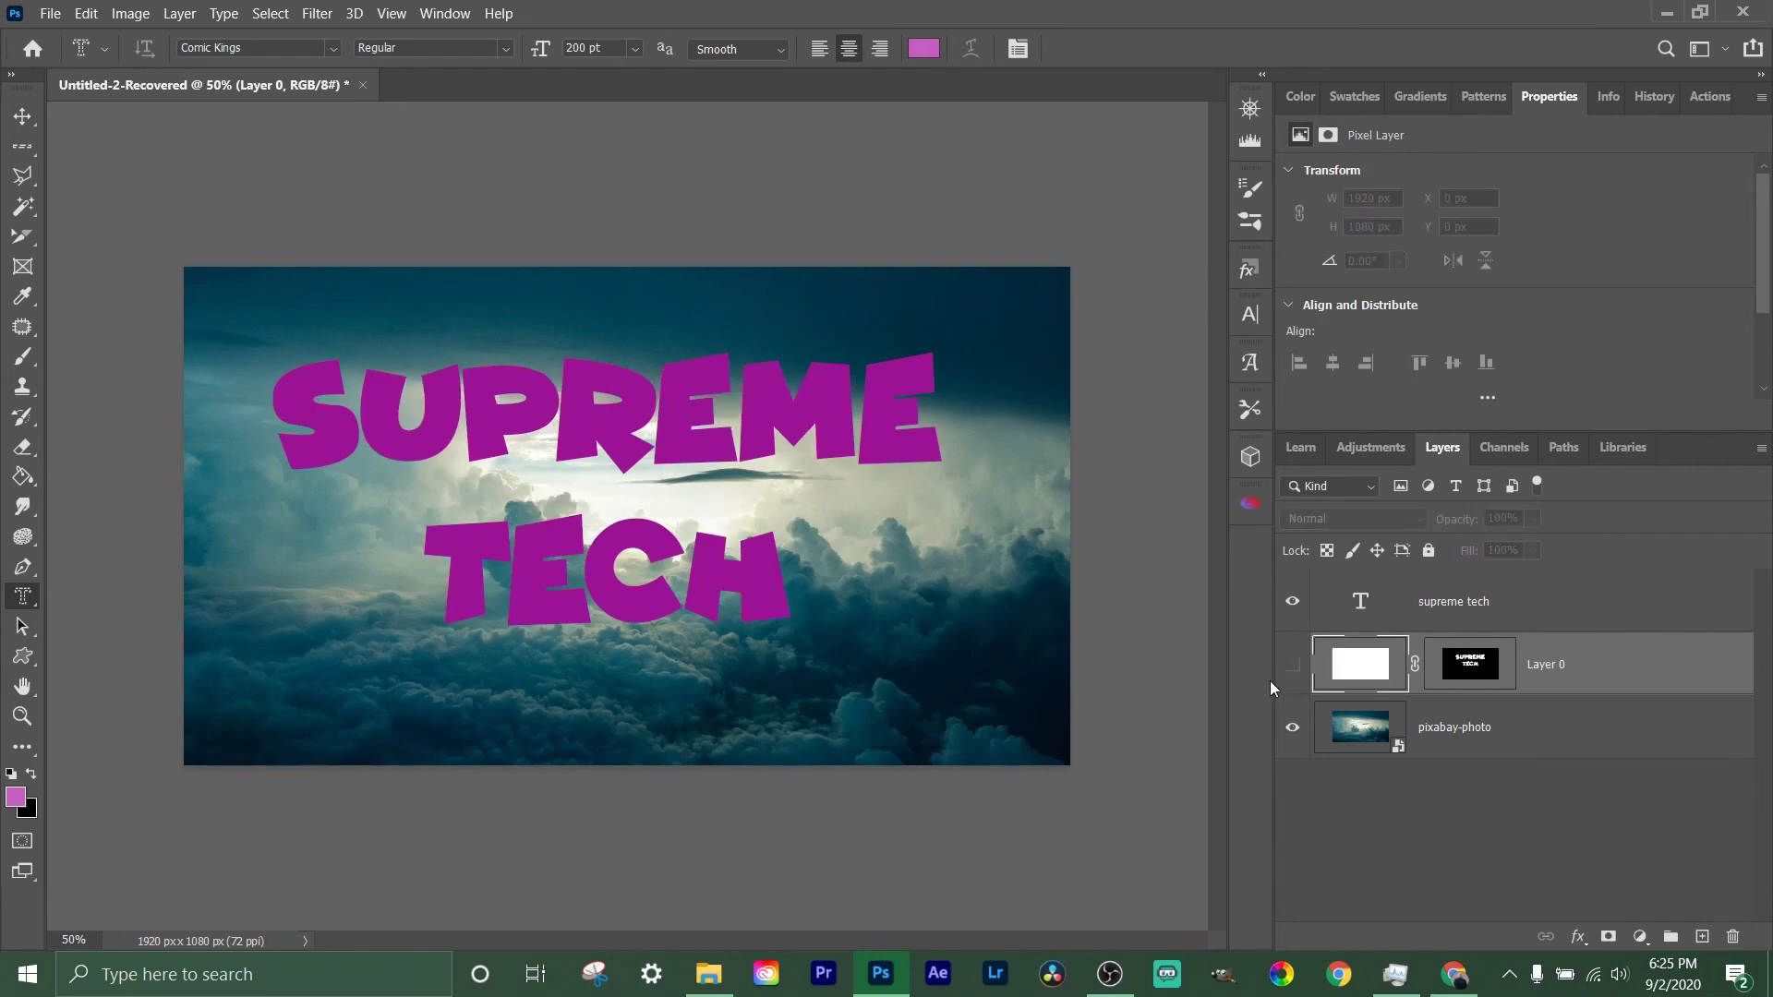
click(1292, 728)
click(1292, 728)
click(1455, 613)
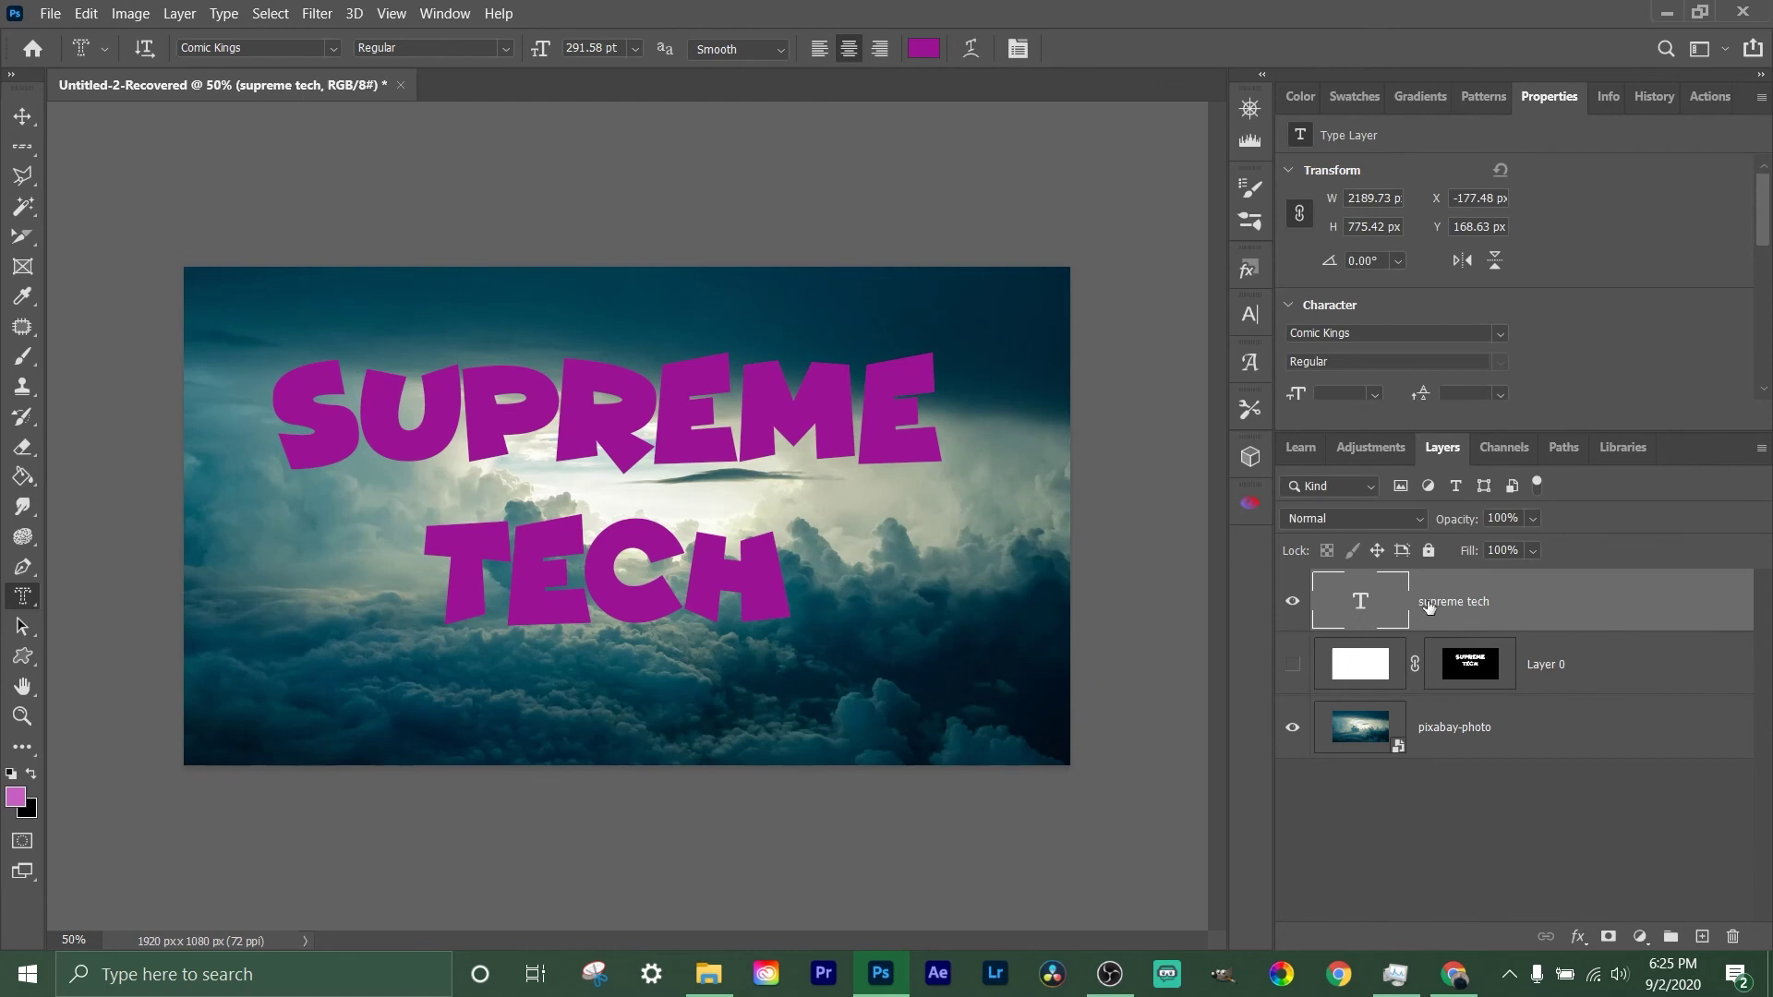
Try a Radial Blur on the rasterized supreme tech text with amount 9 and the Zoom method, and undo it with the rasterization.
click(315, 15)
mouse_move(392, 269)
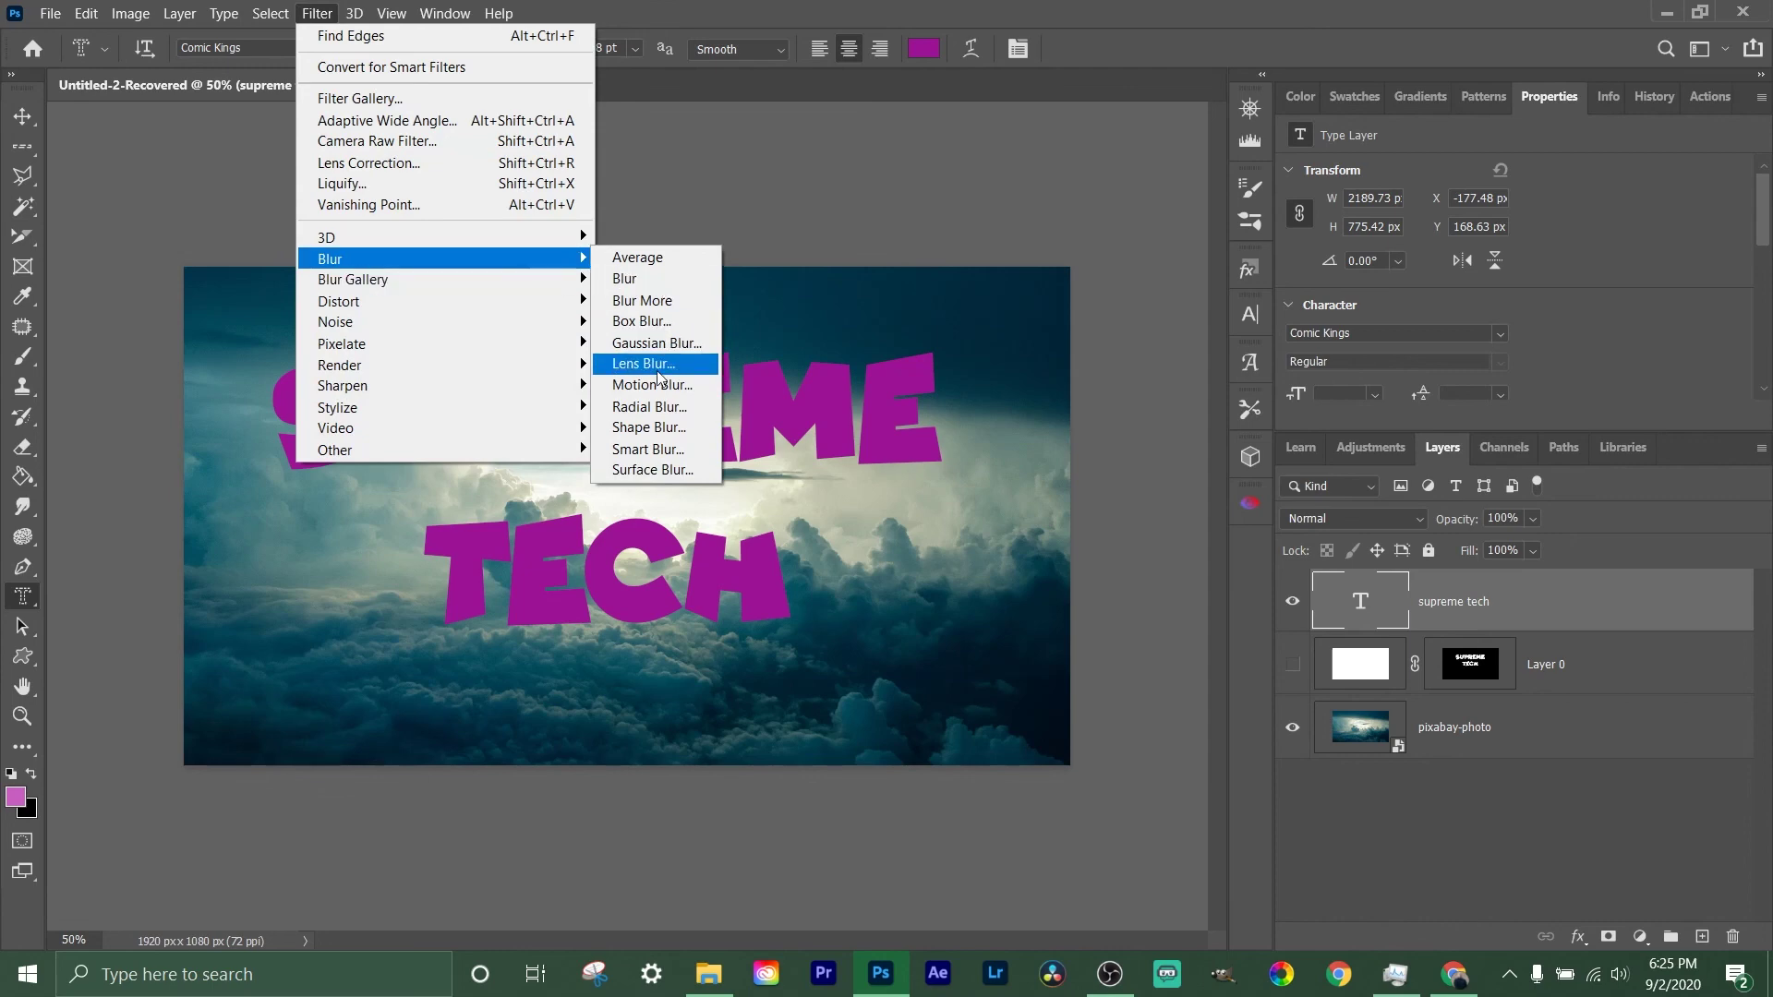
click(651, 407)
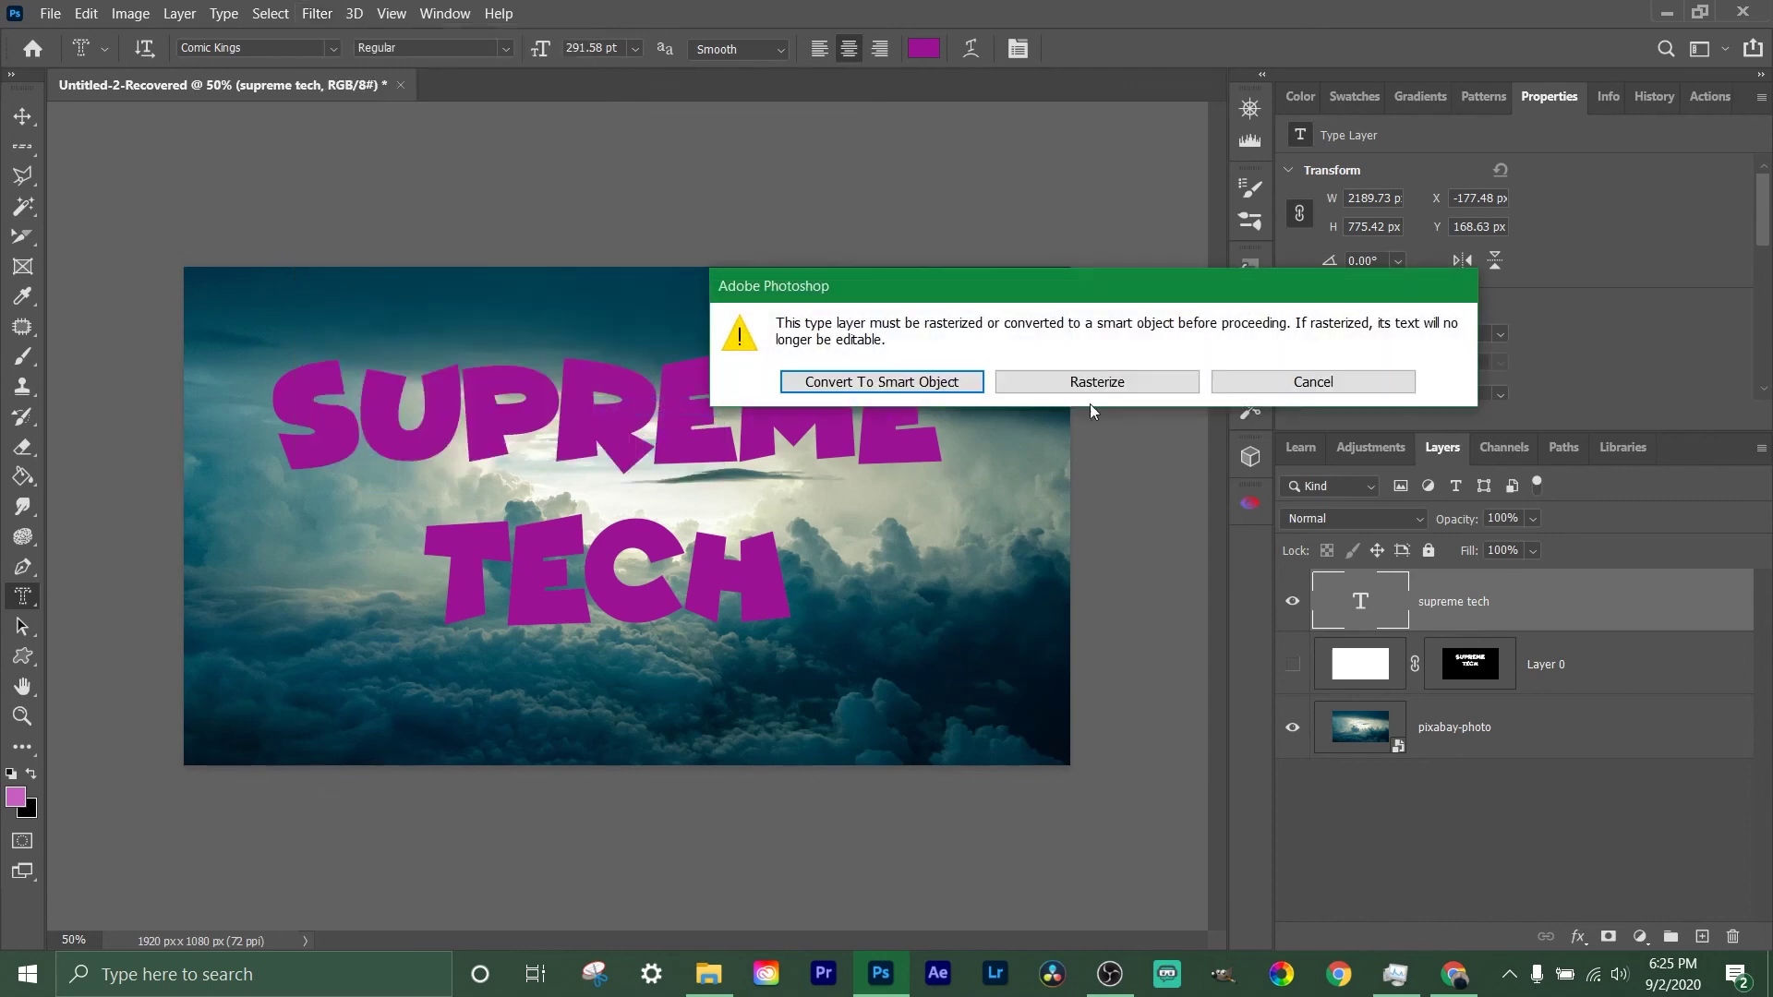
click(1096, 382)
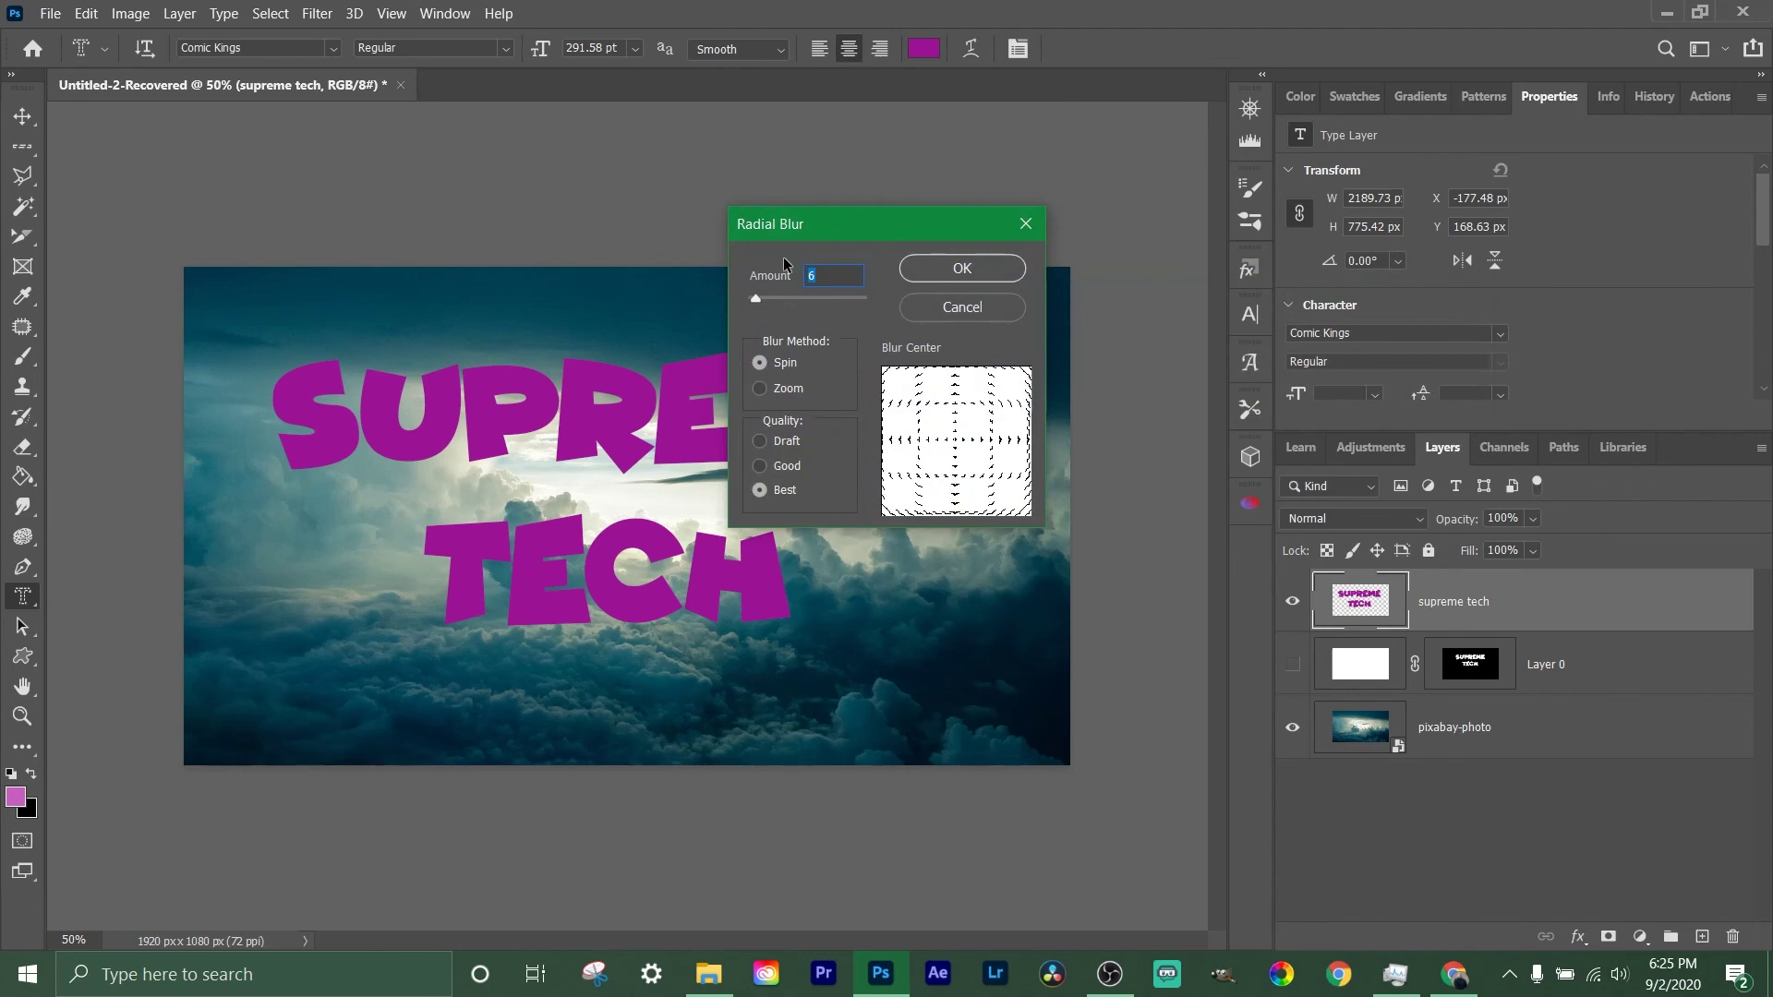
drag(756, 297, 759, 297)
click(773, 386)
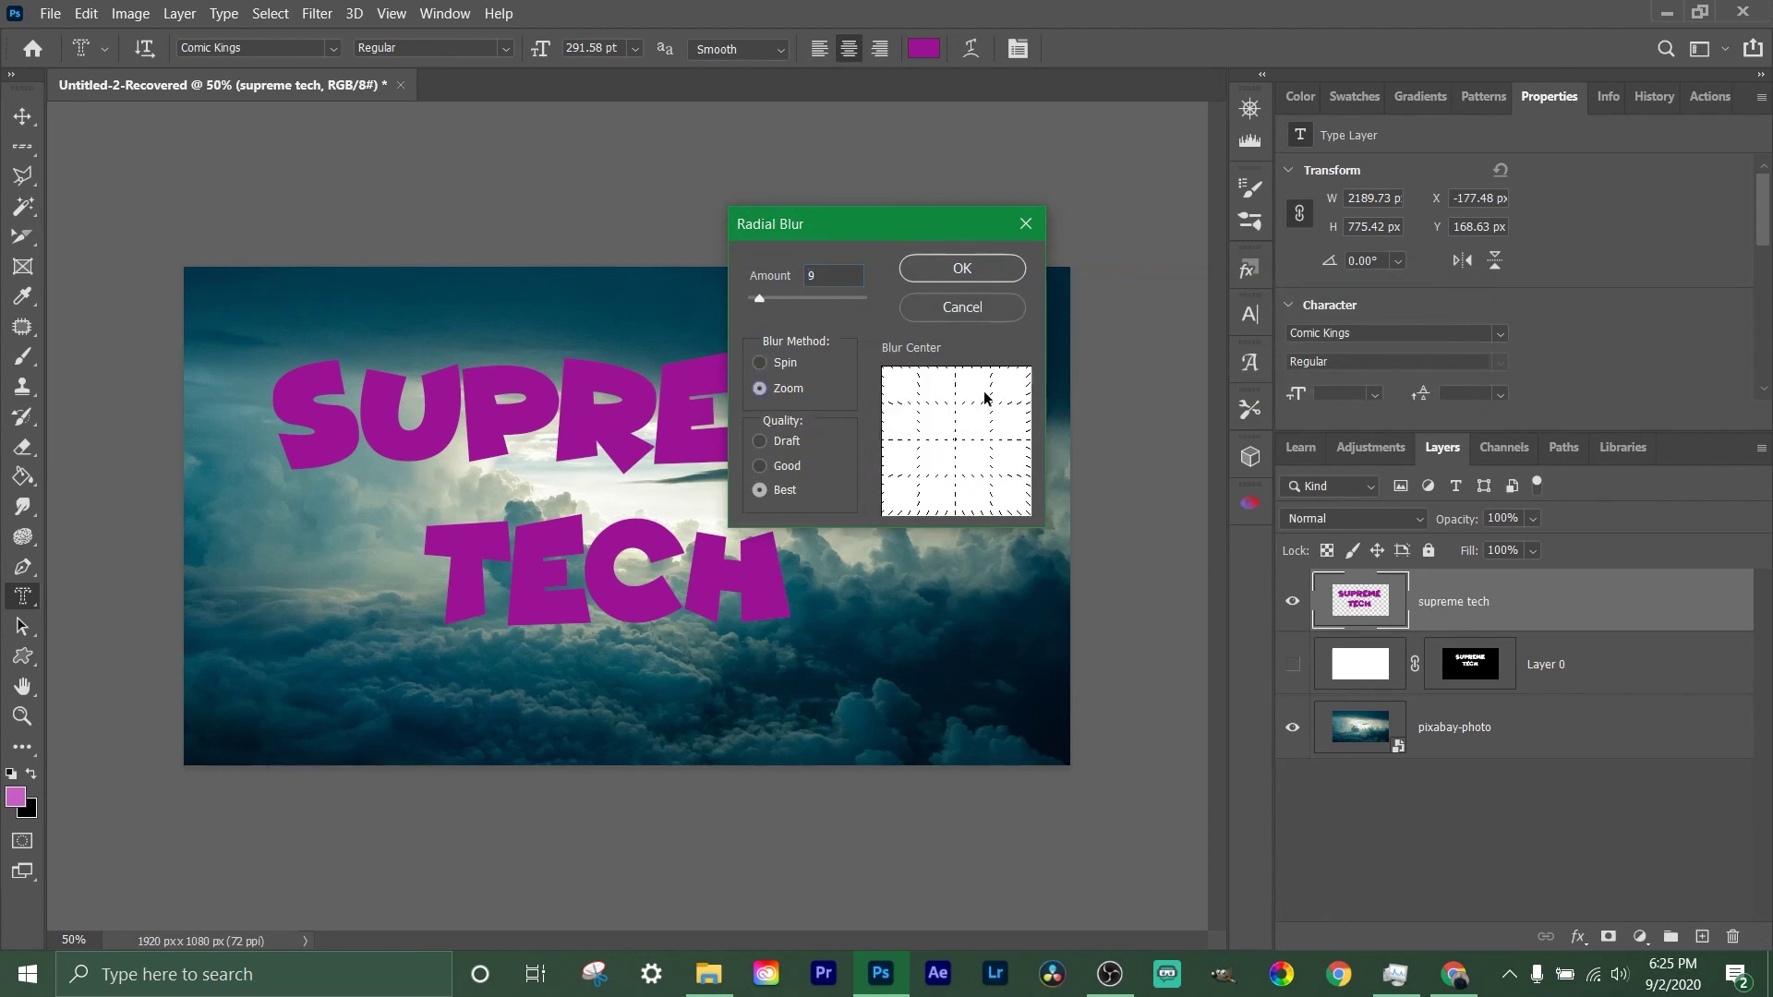
click(962, 269)
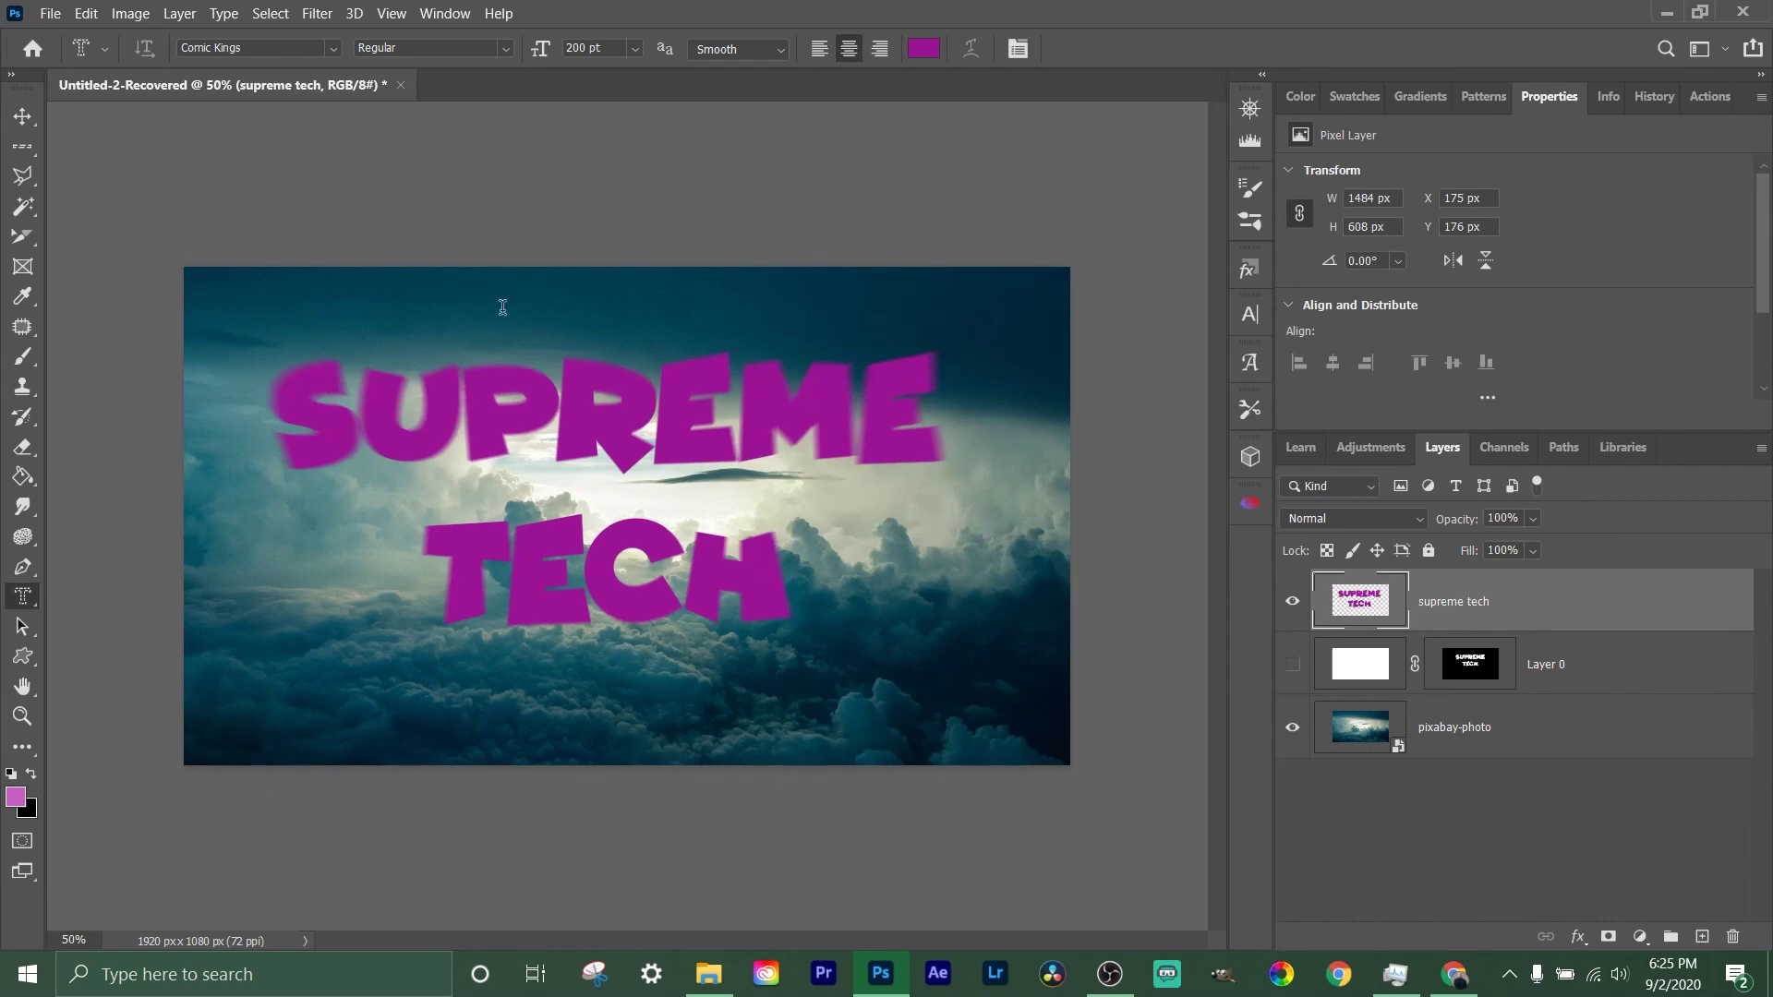
key(ctrl+z)
key(ctrl+z)
Rasterize the supreme tech text and apply a Ripple distortion with an amount of 493% and Medium size.
click(329, 14)
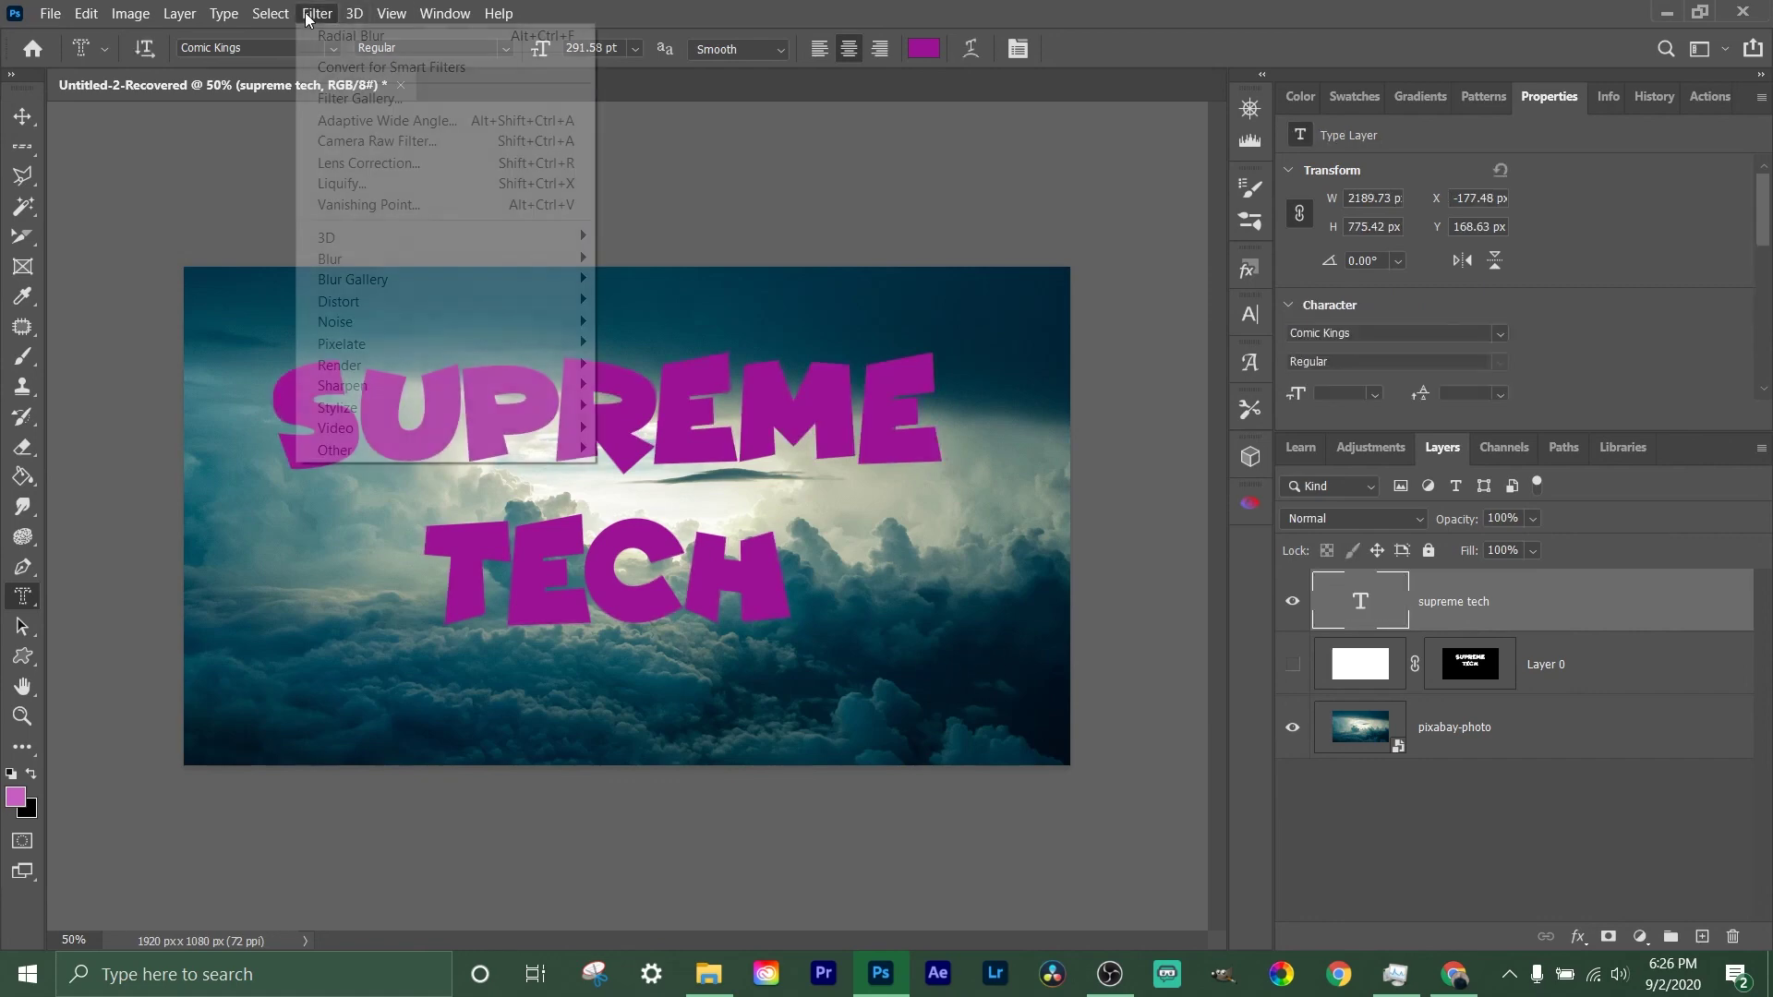
click(352, 9)
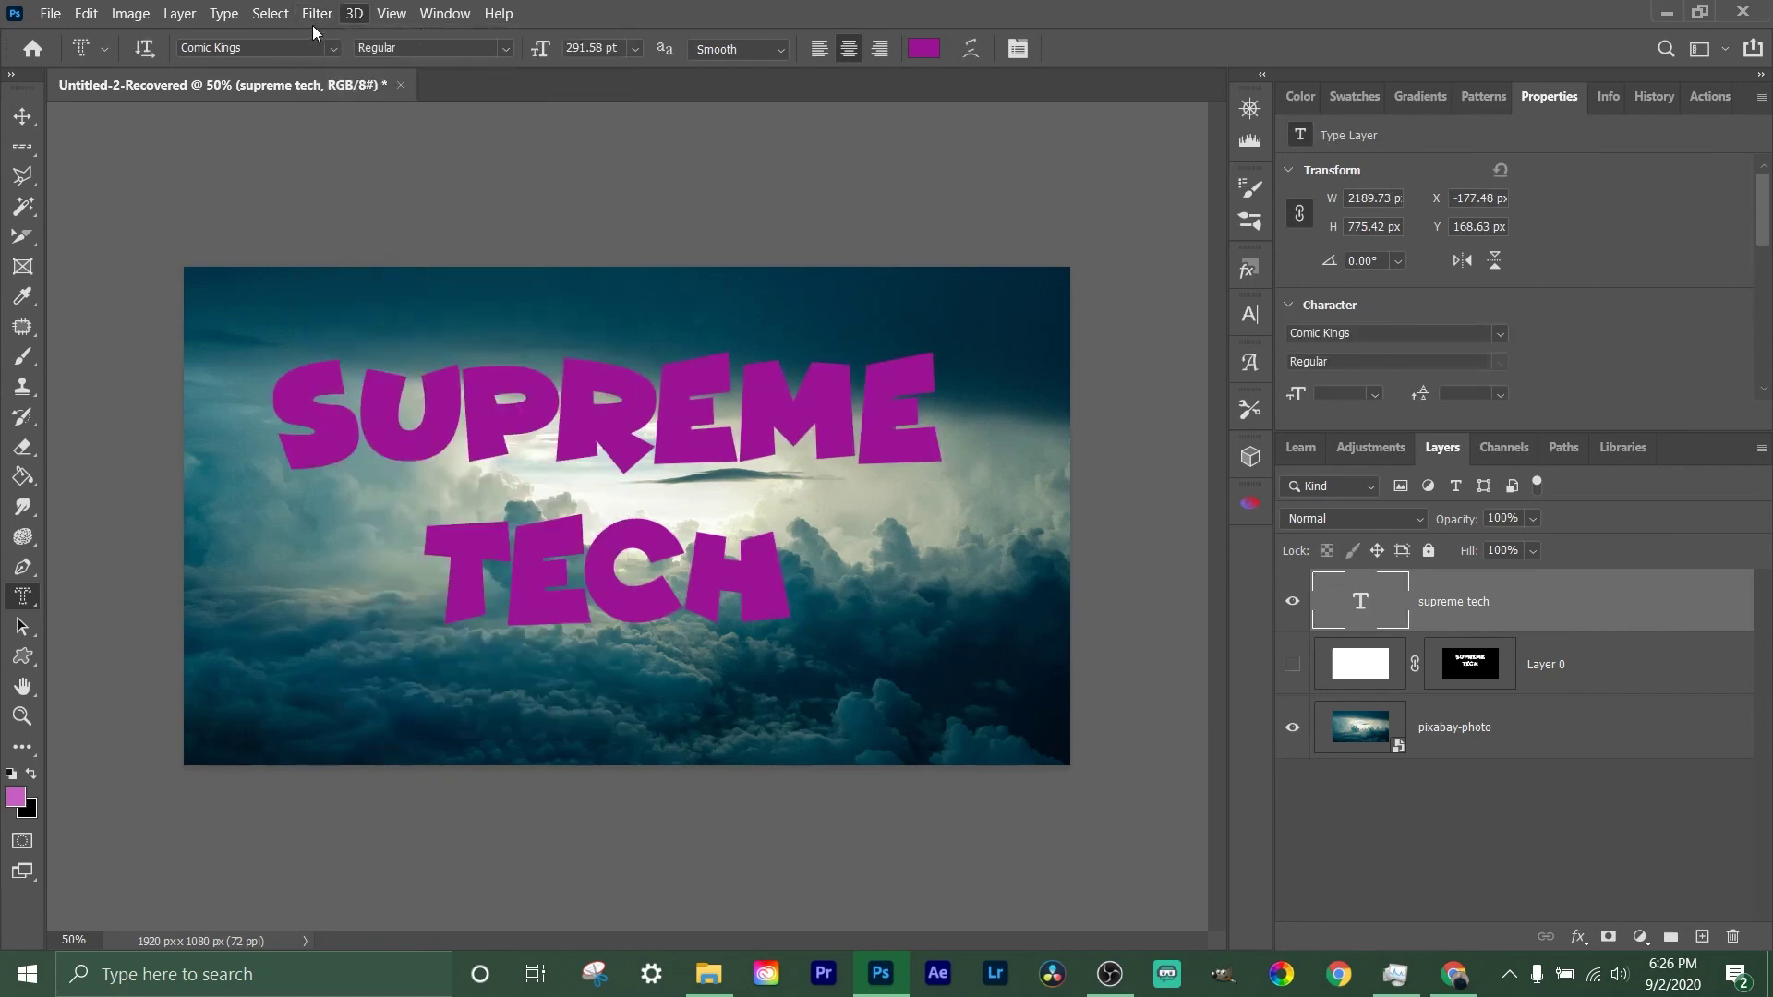
click(314, 15)
mouse_move(388, 301)
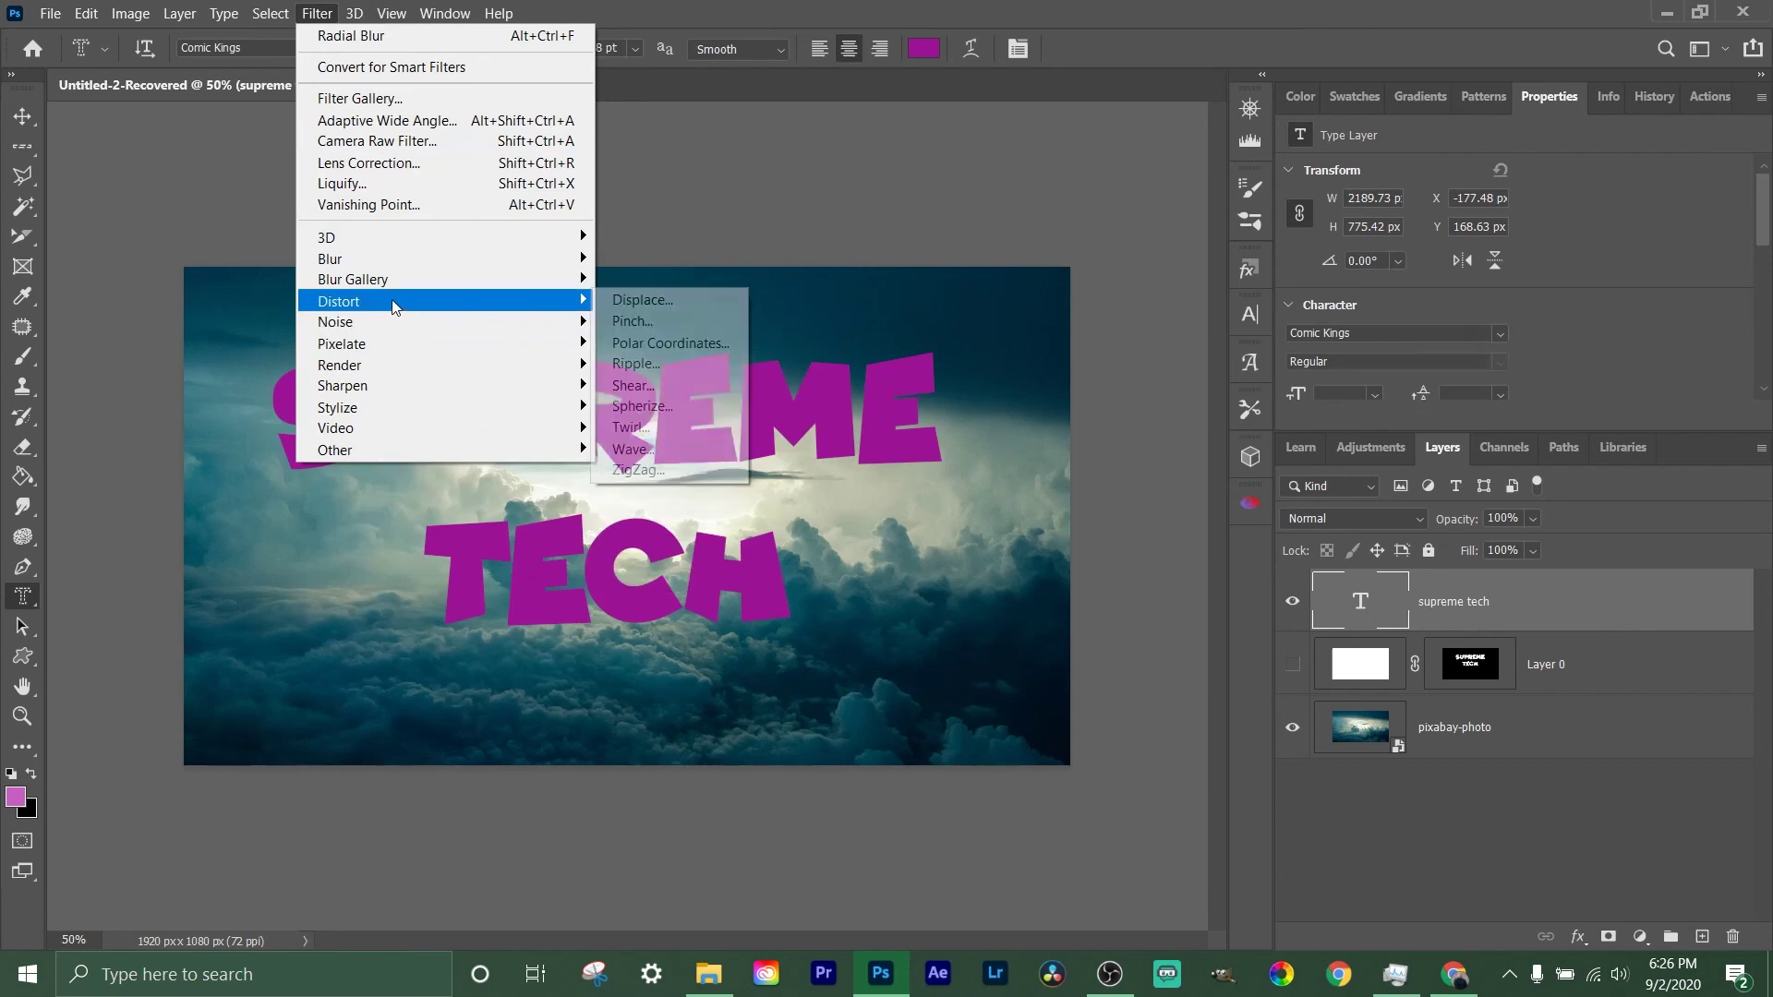
click(651, 365)
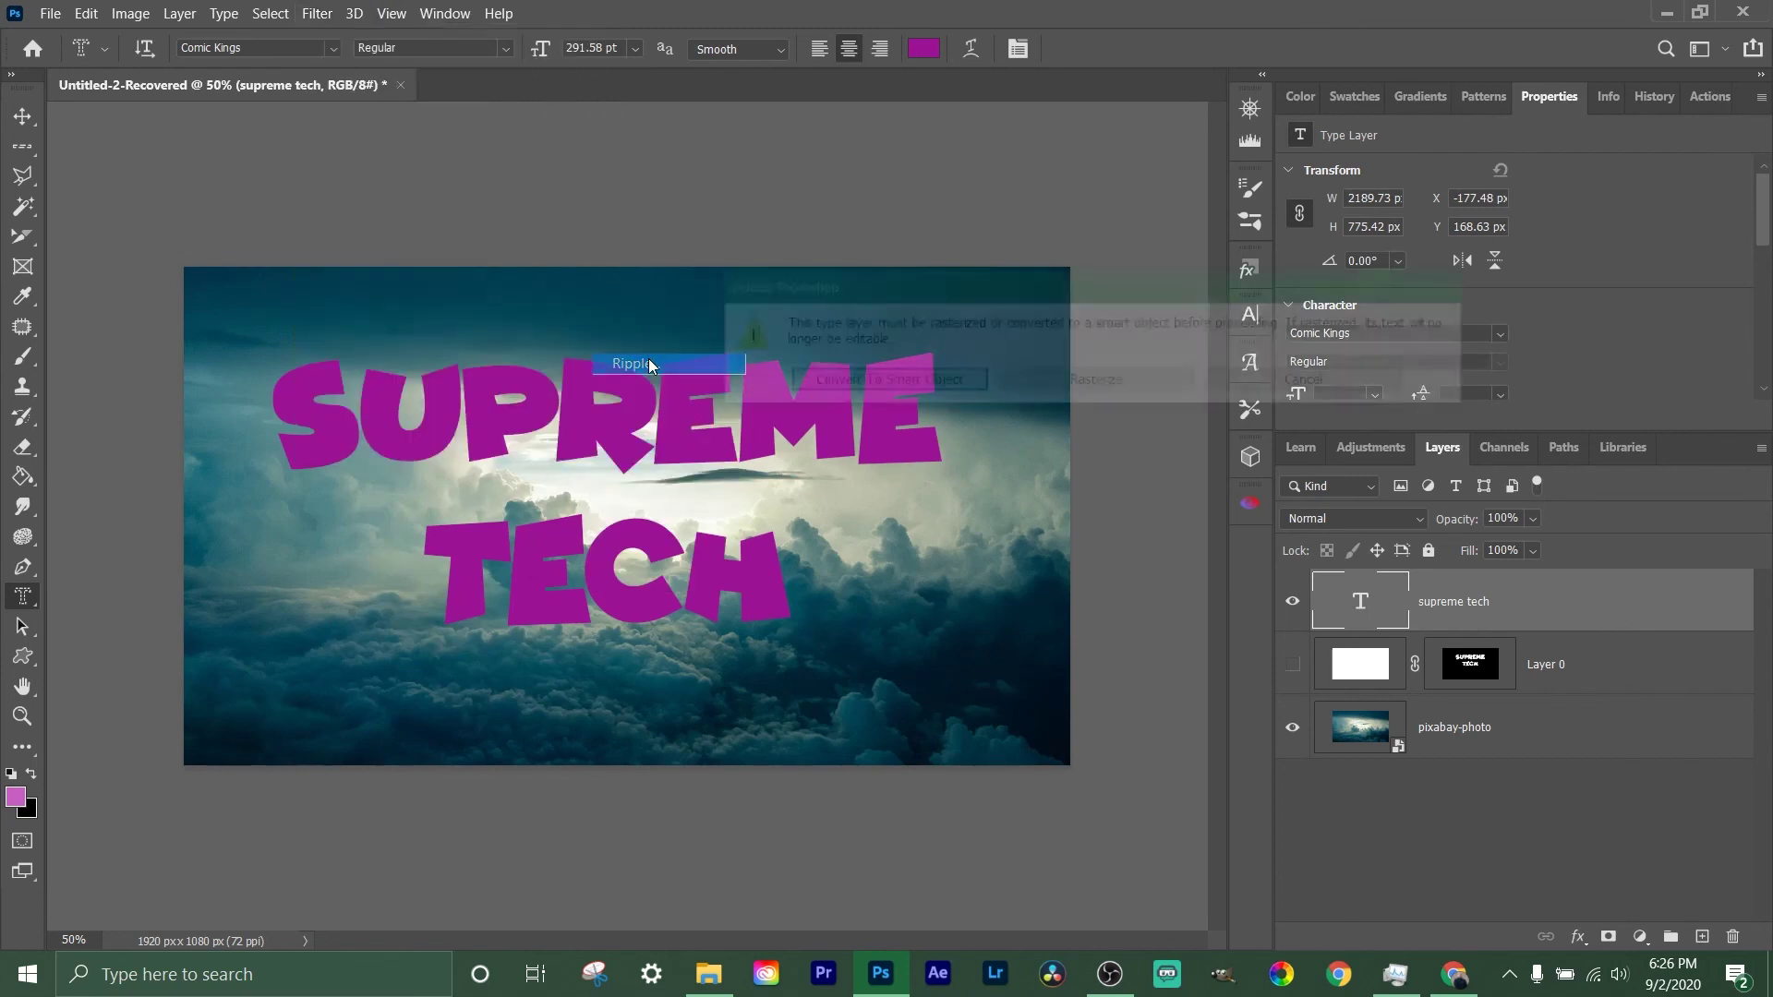
click(1074, 380)
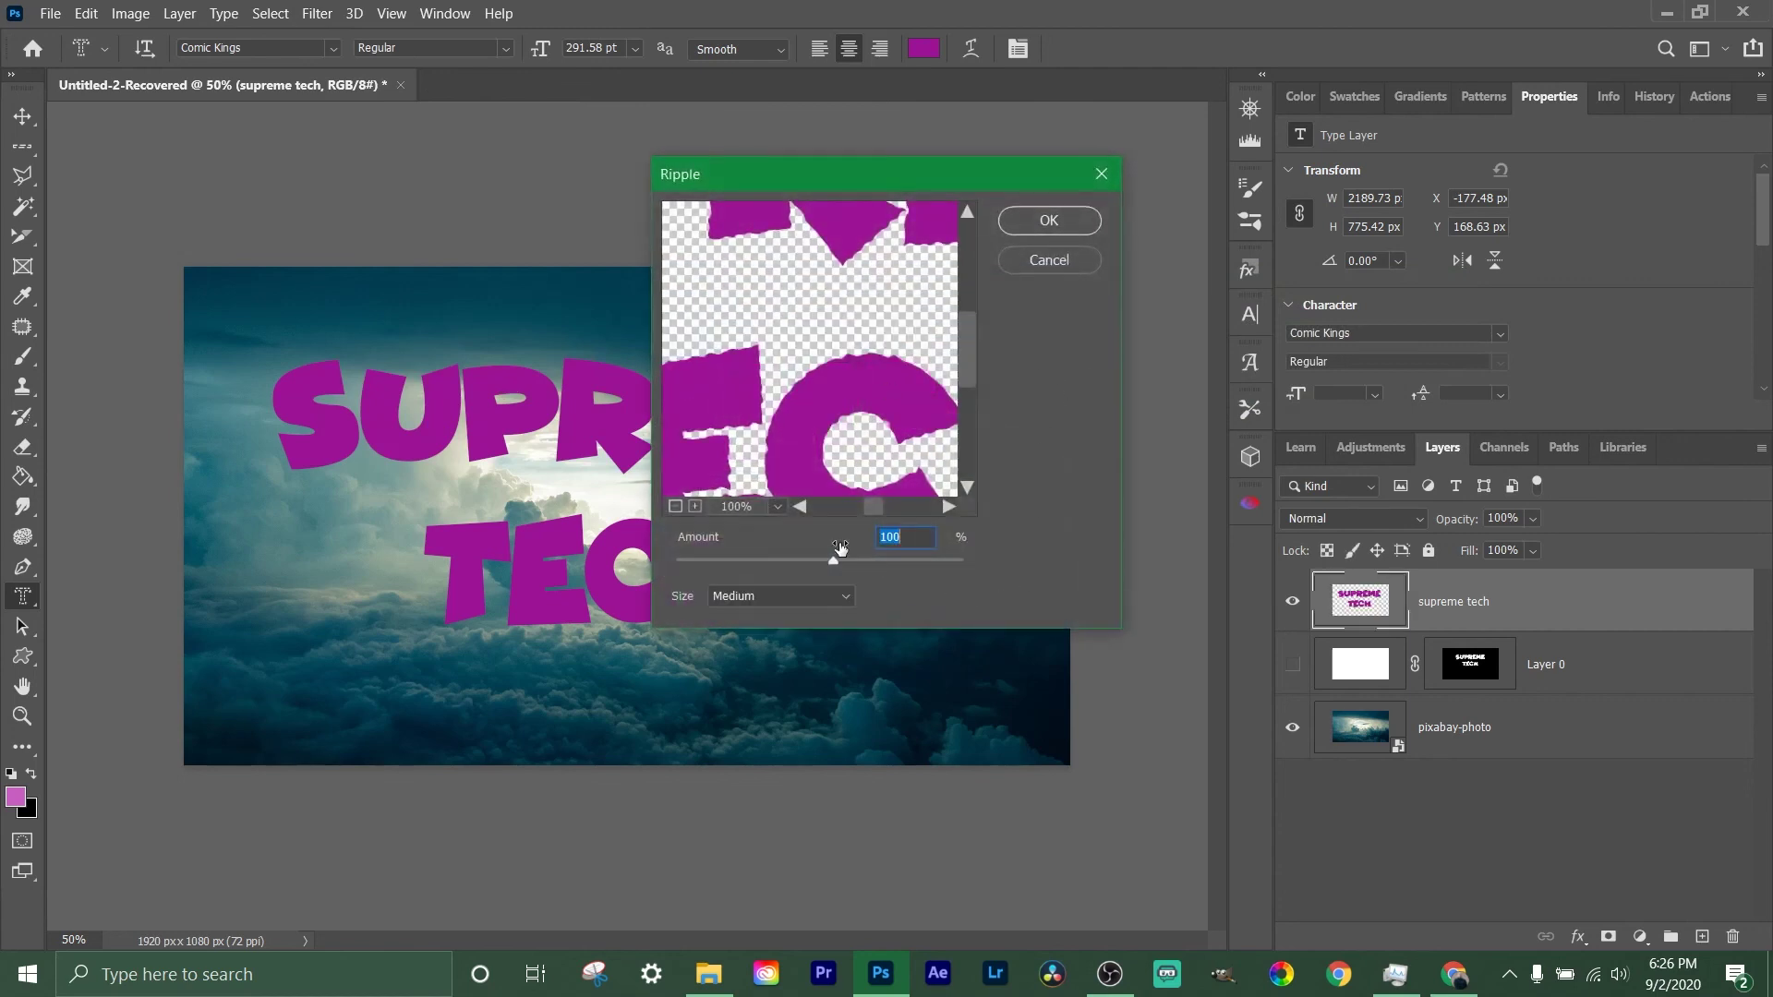
drag(835, 560, 889, 566)
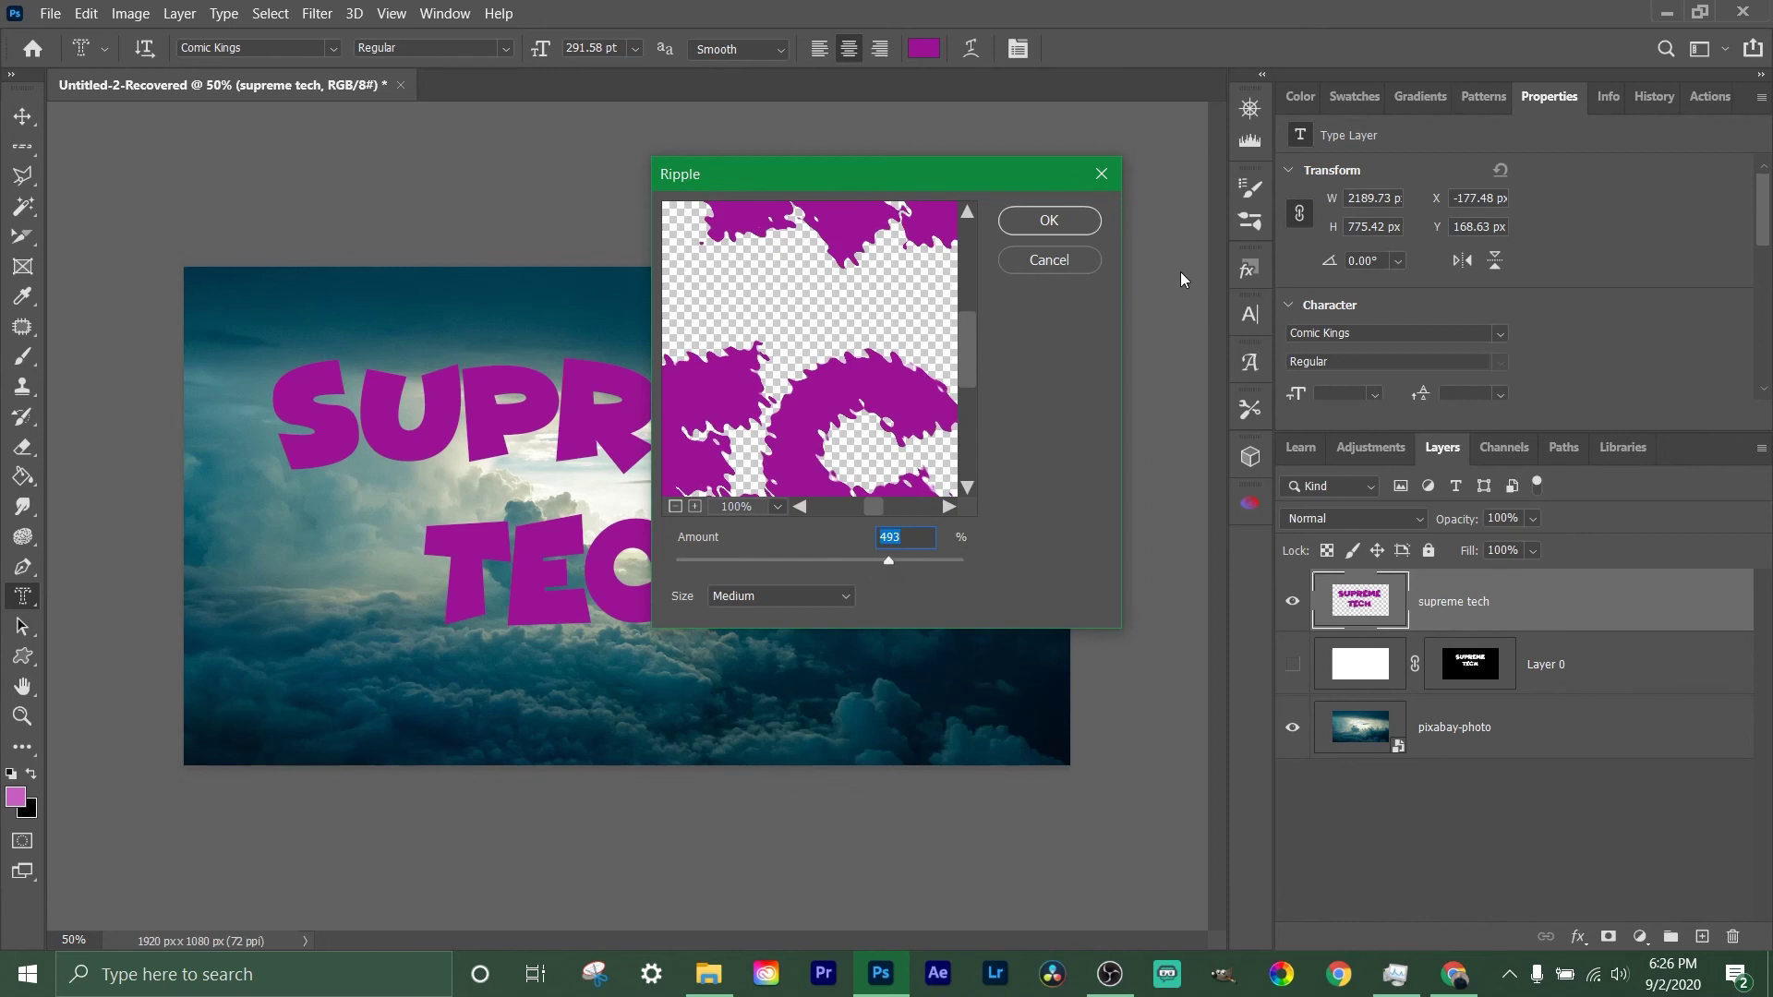
click(1017, 224)
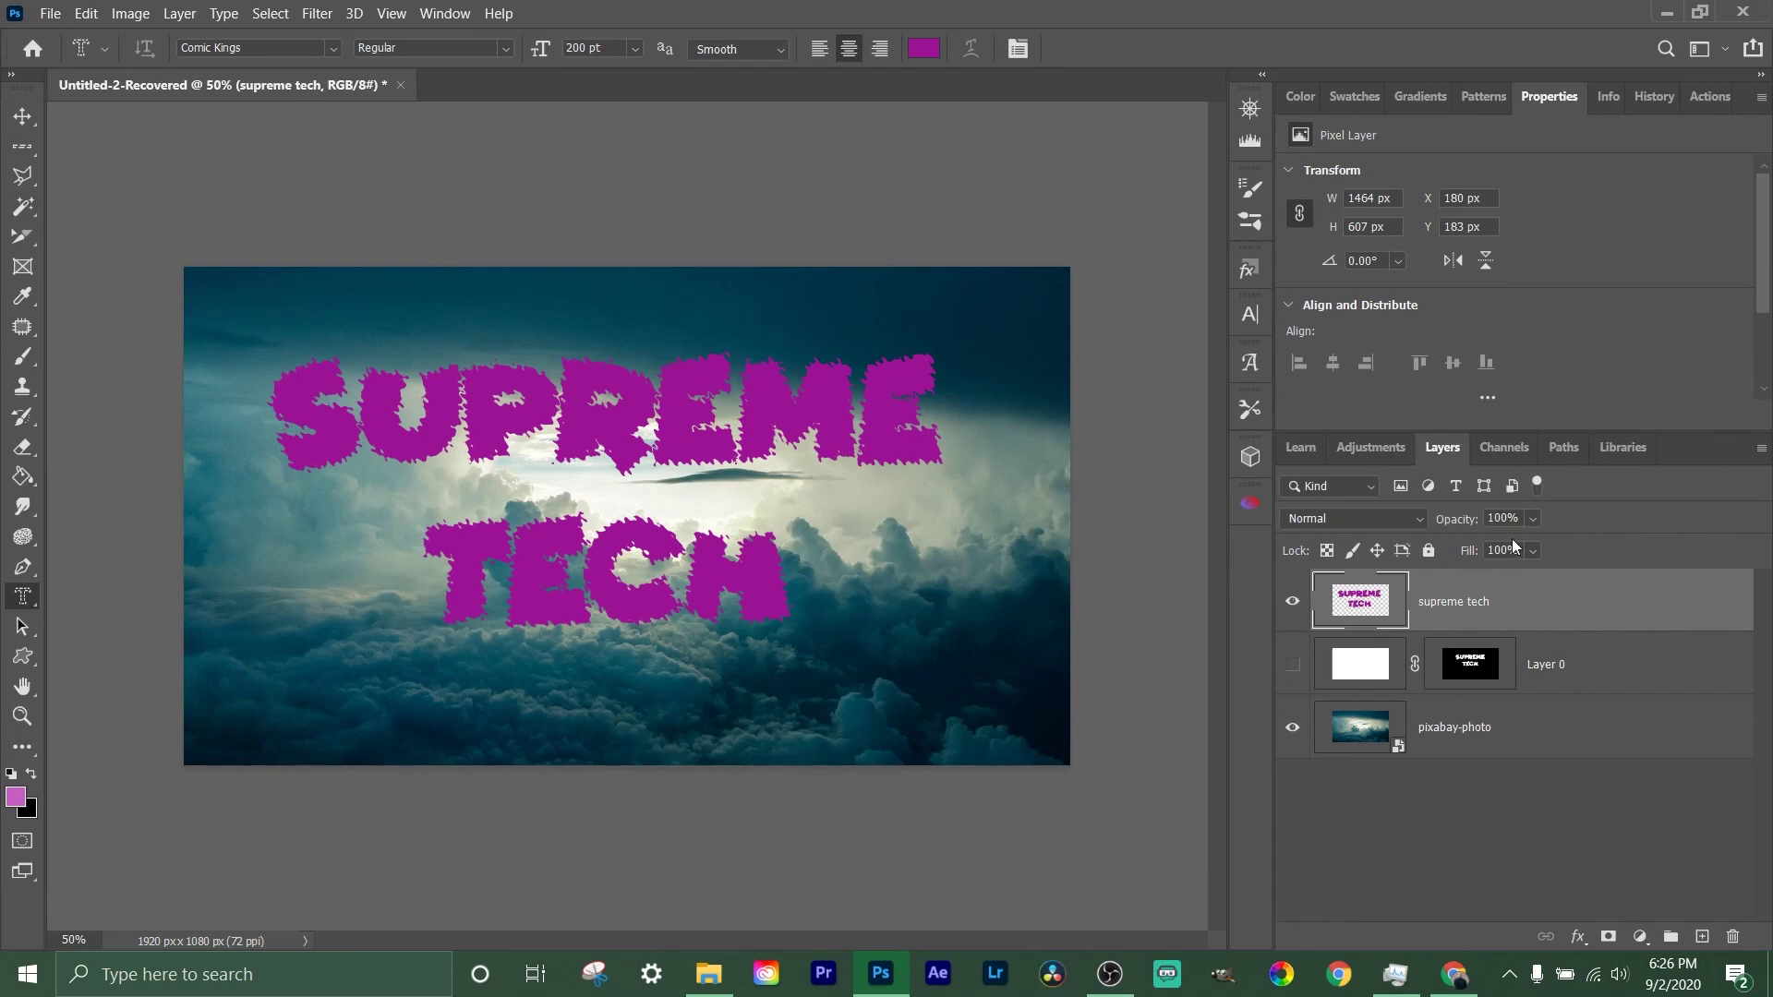
Lower the supreme tech layer's opacity to 58% and preview other blend modes, keeping Normal.
click(1531, 520)
drag(1515, 547, 1503, 548)
click(1344, 519)
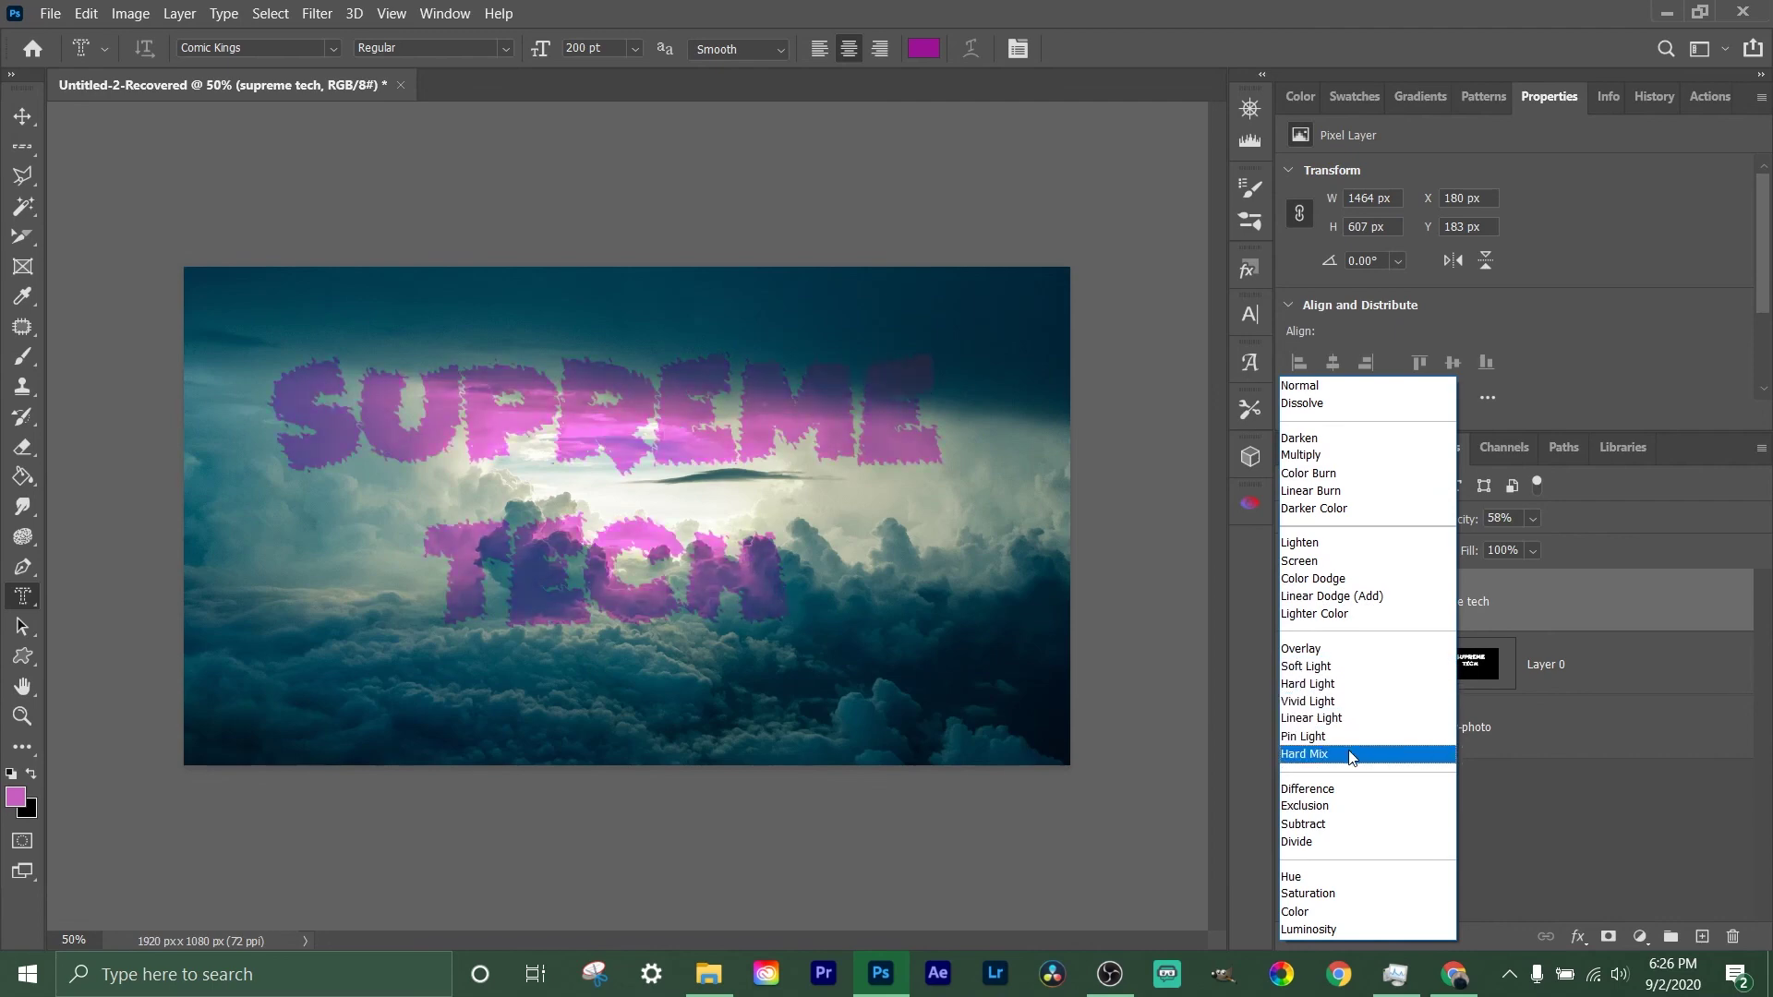
click(1601, 797)
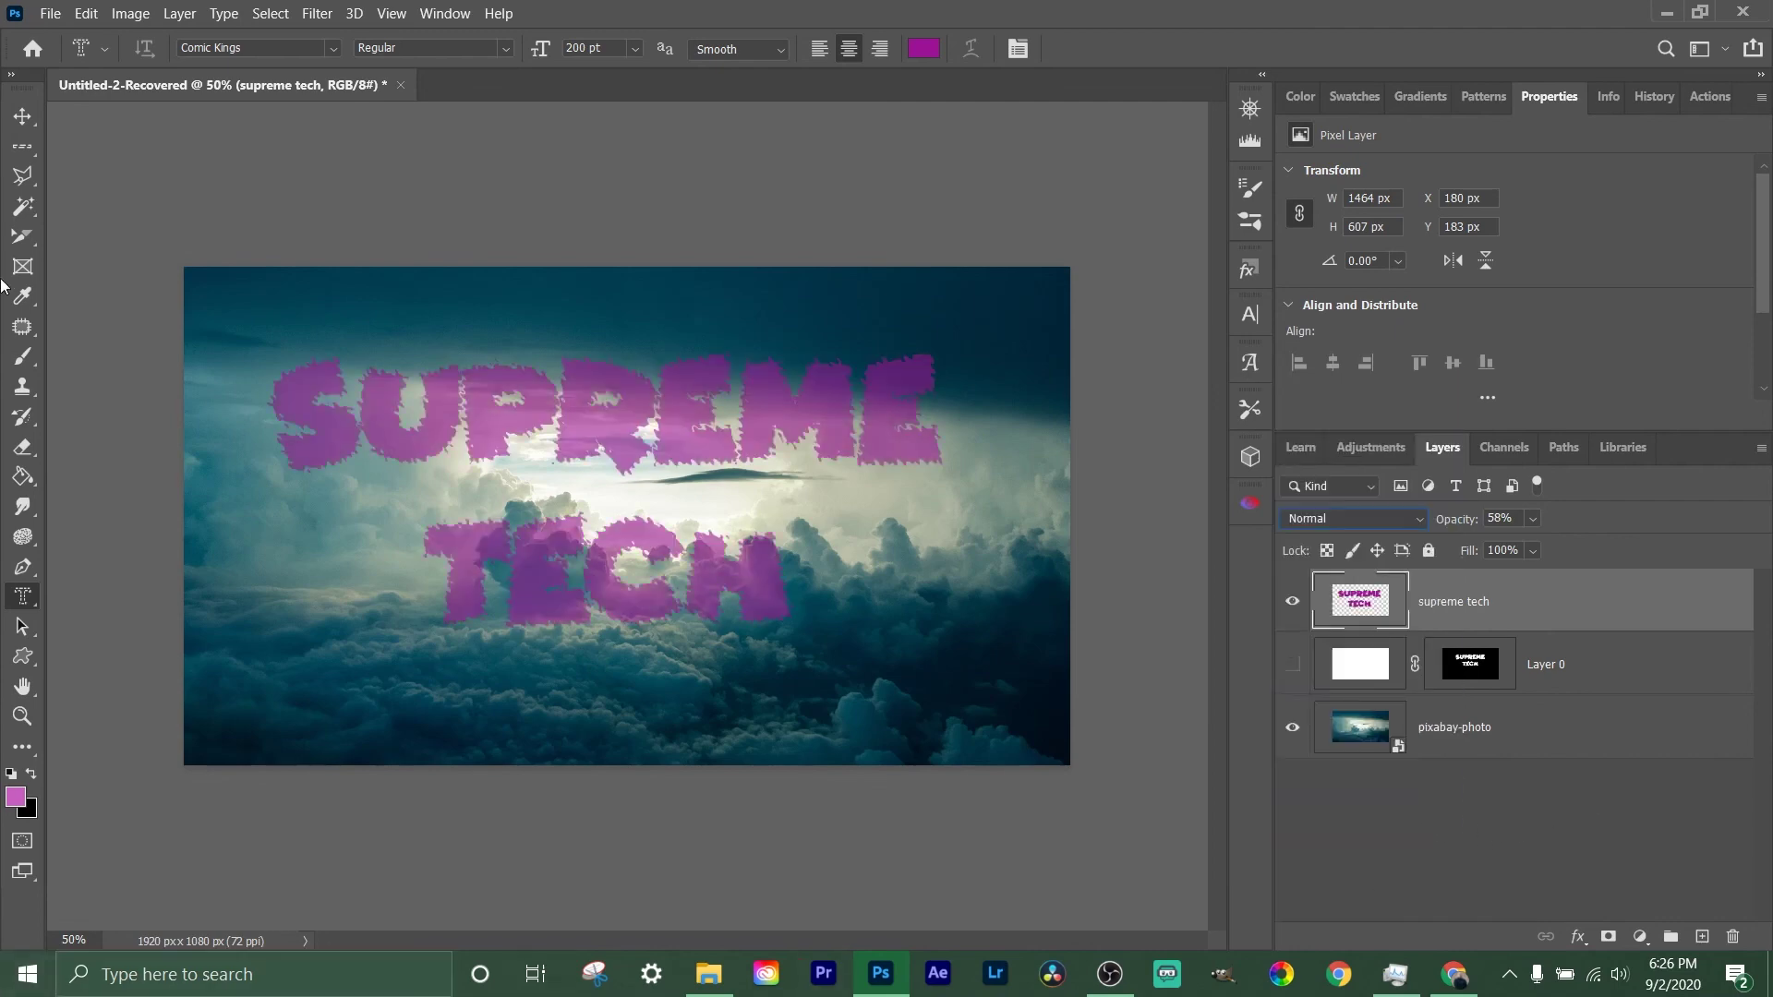